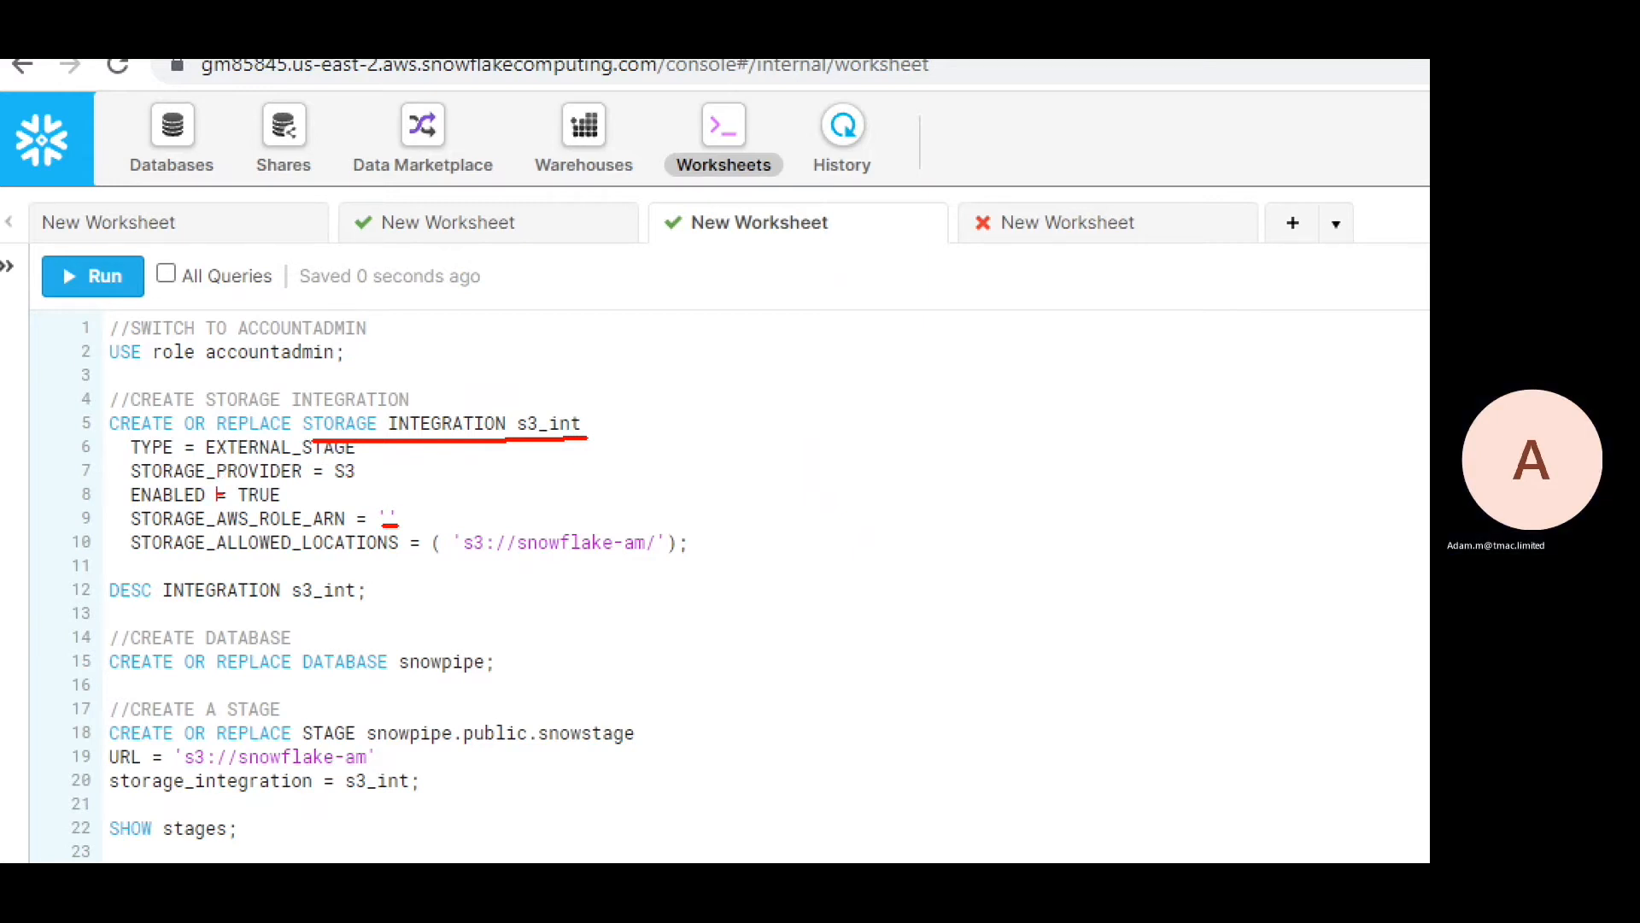
In the DESC INTEGRATION s3_int output, select the STORAGE_AWS_EXTERNAL_ID and STORAGE_AWS_IAM_USER_ARN values
drag(460, 556, 658, 555)
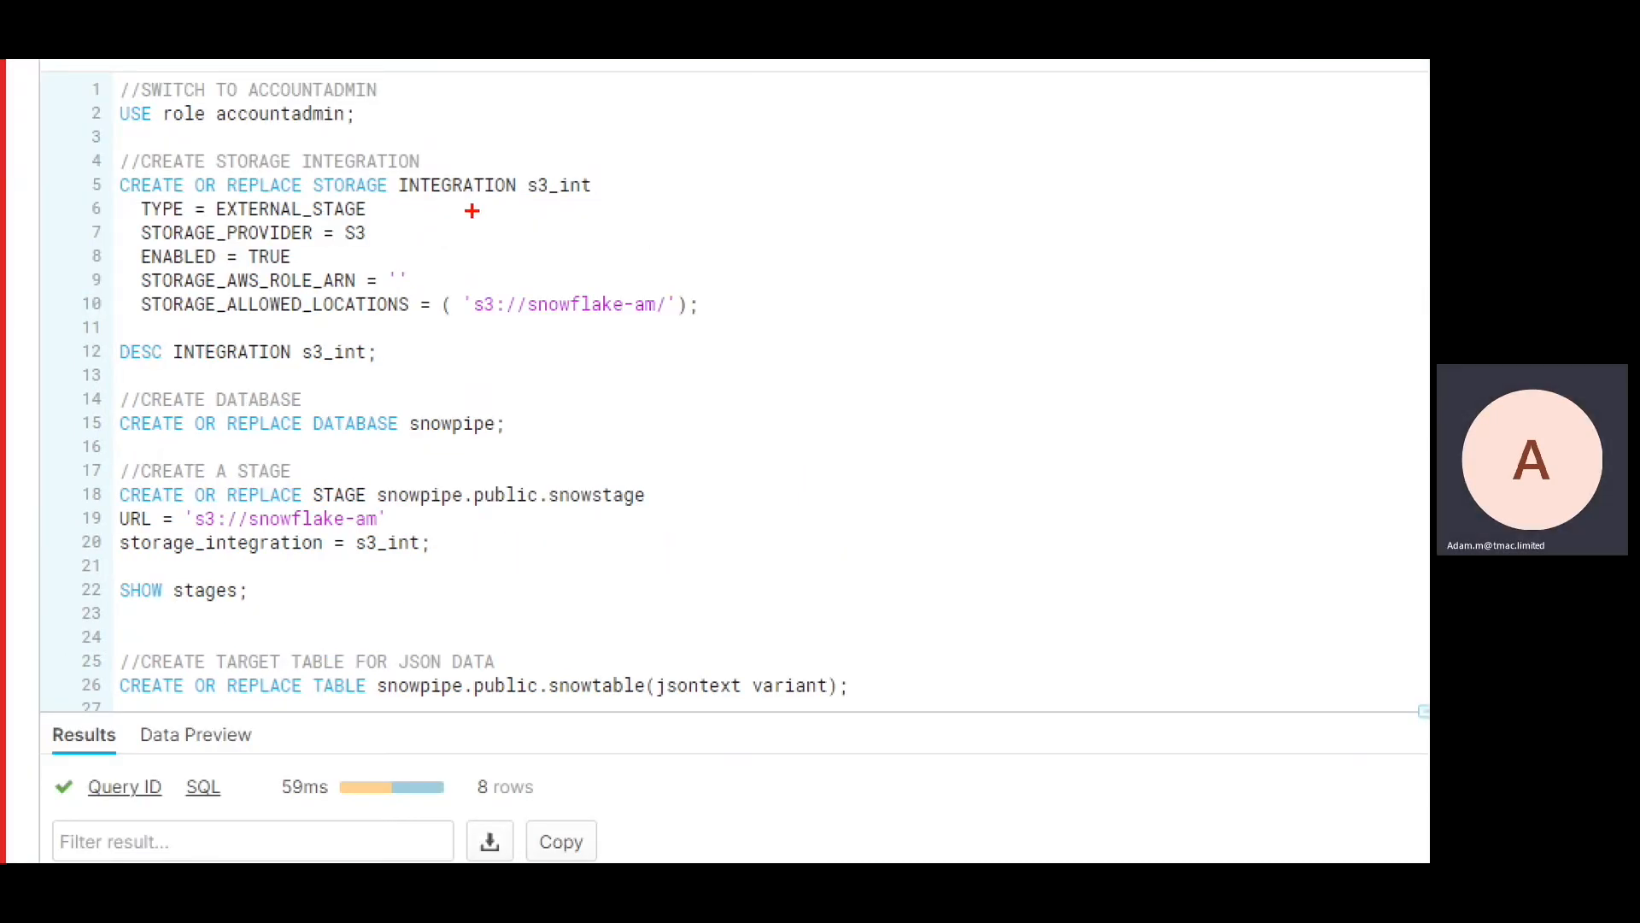
drag(125, 363, 357, 365)
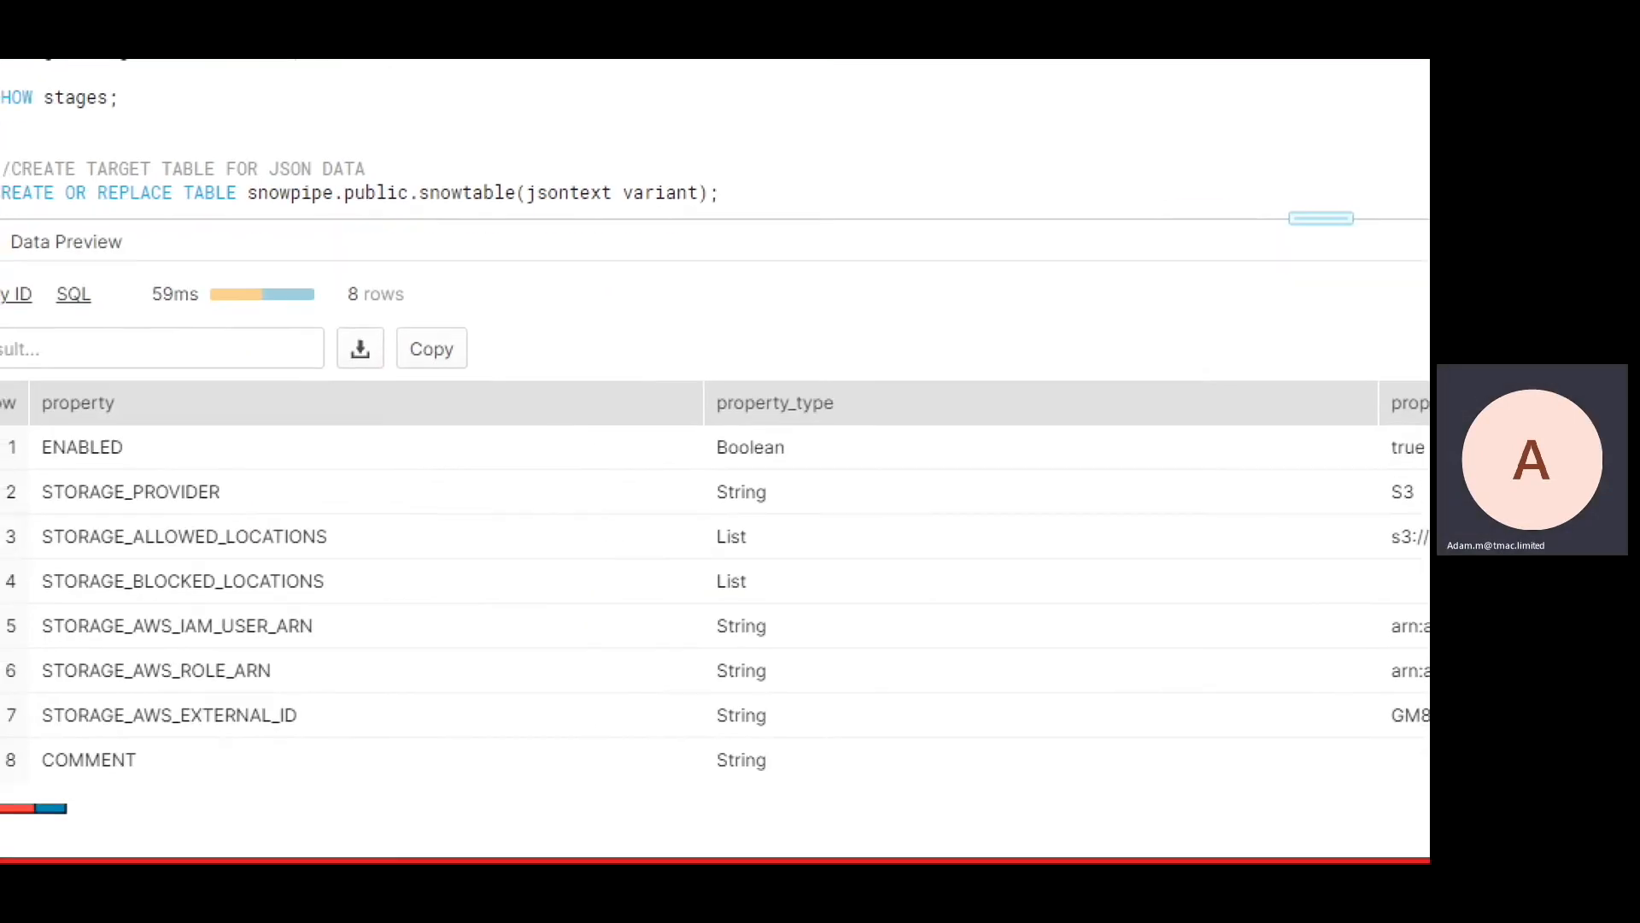
drag(50, 738, 463, 744)
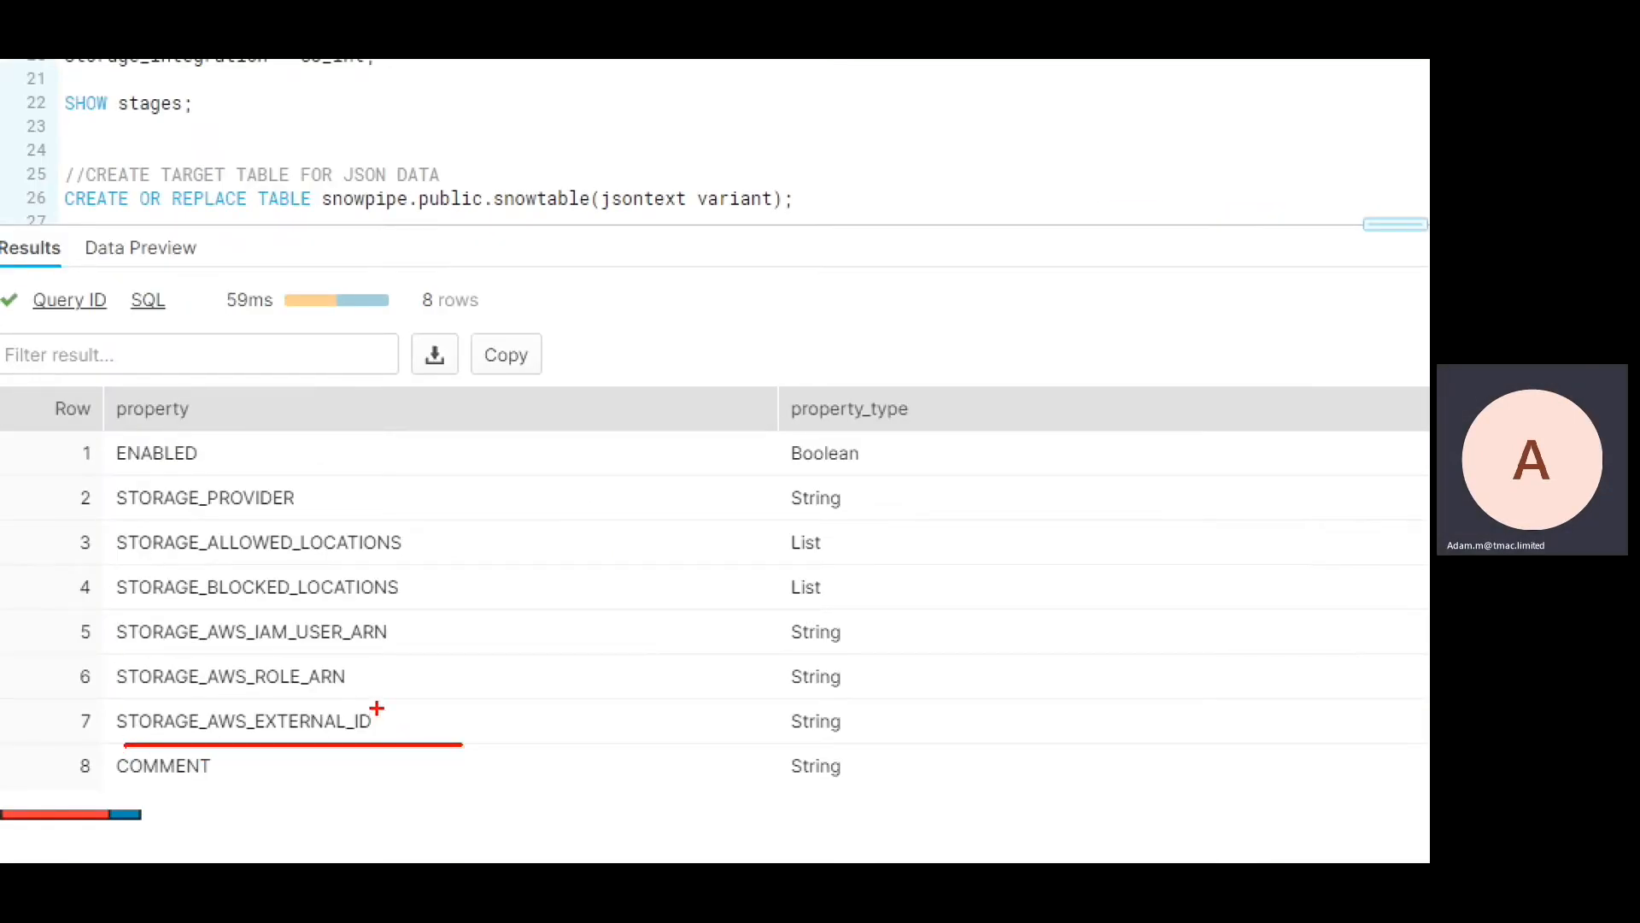
drag(761, 788, 1013, 791)
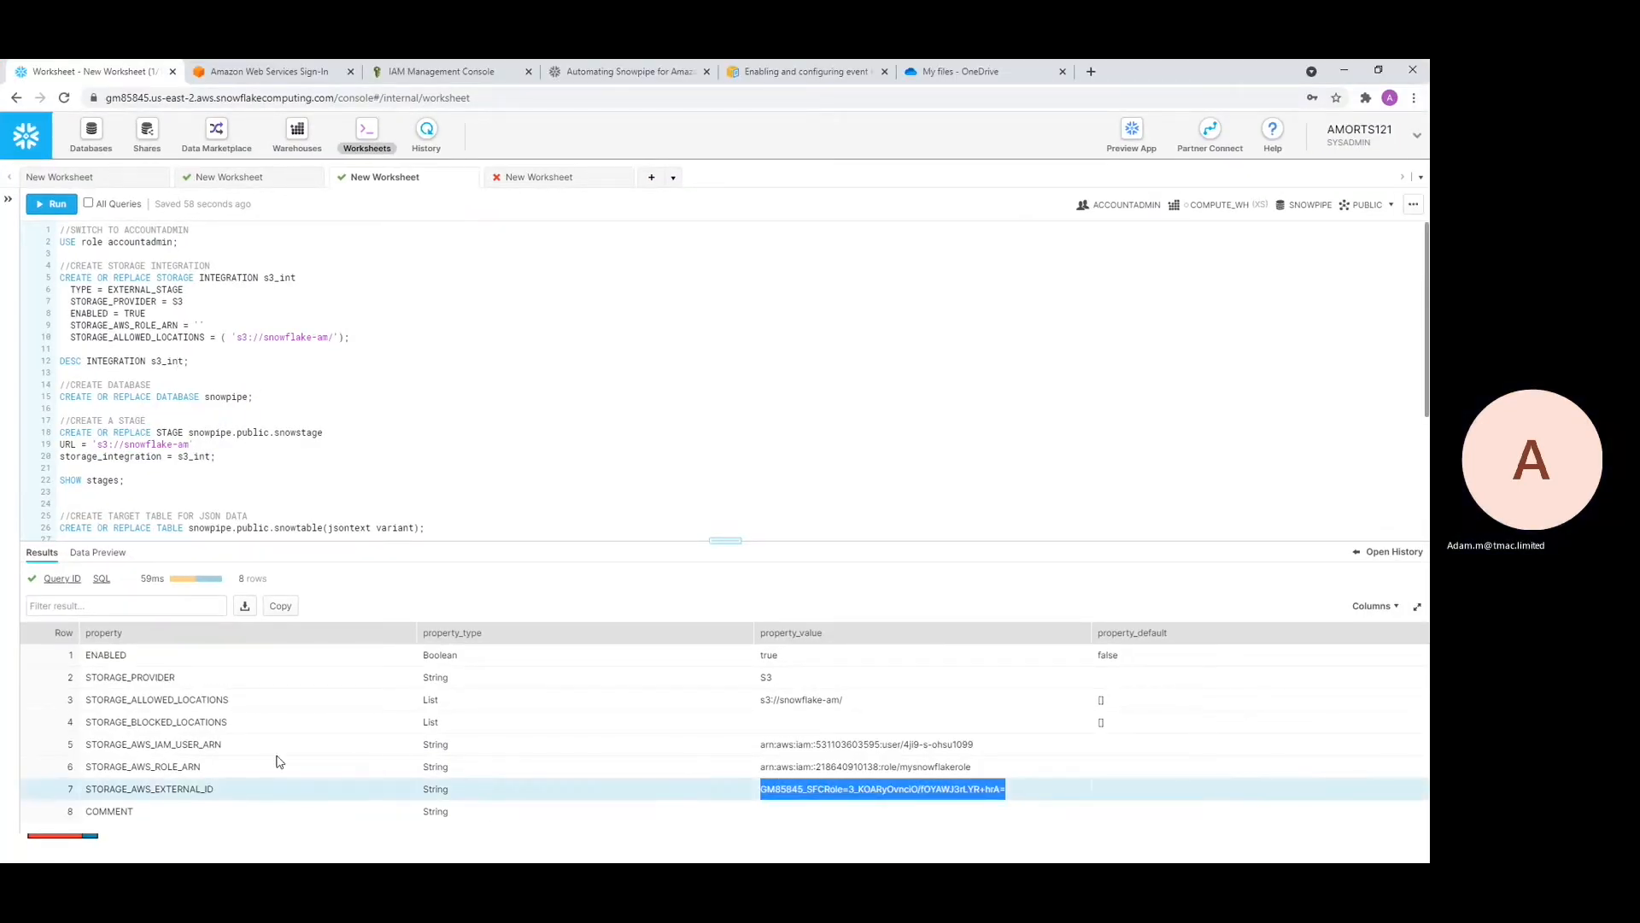
click(132, 750)
drag(90, 746, 224, 752)
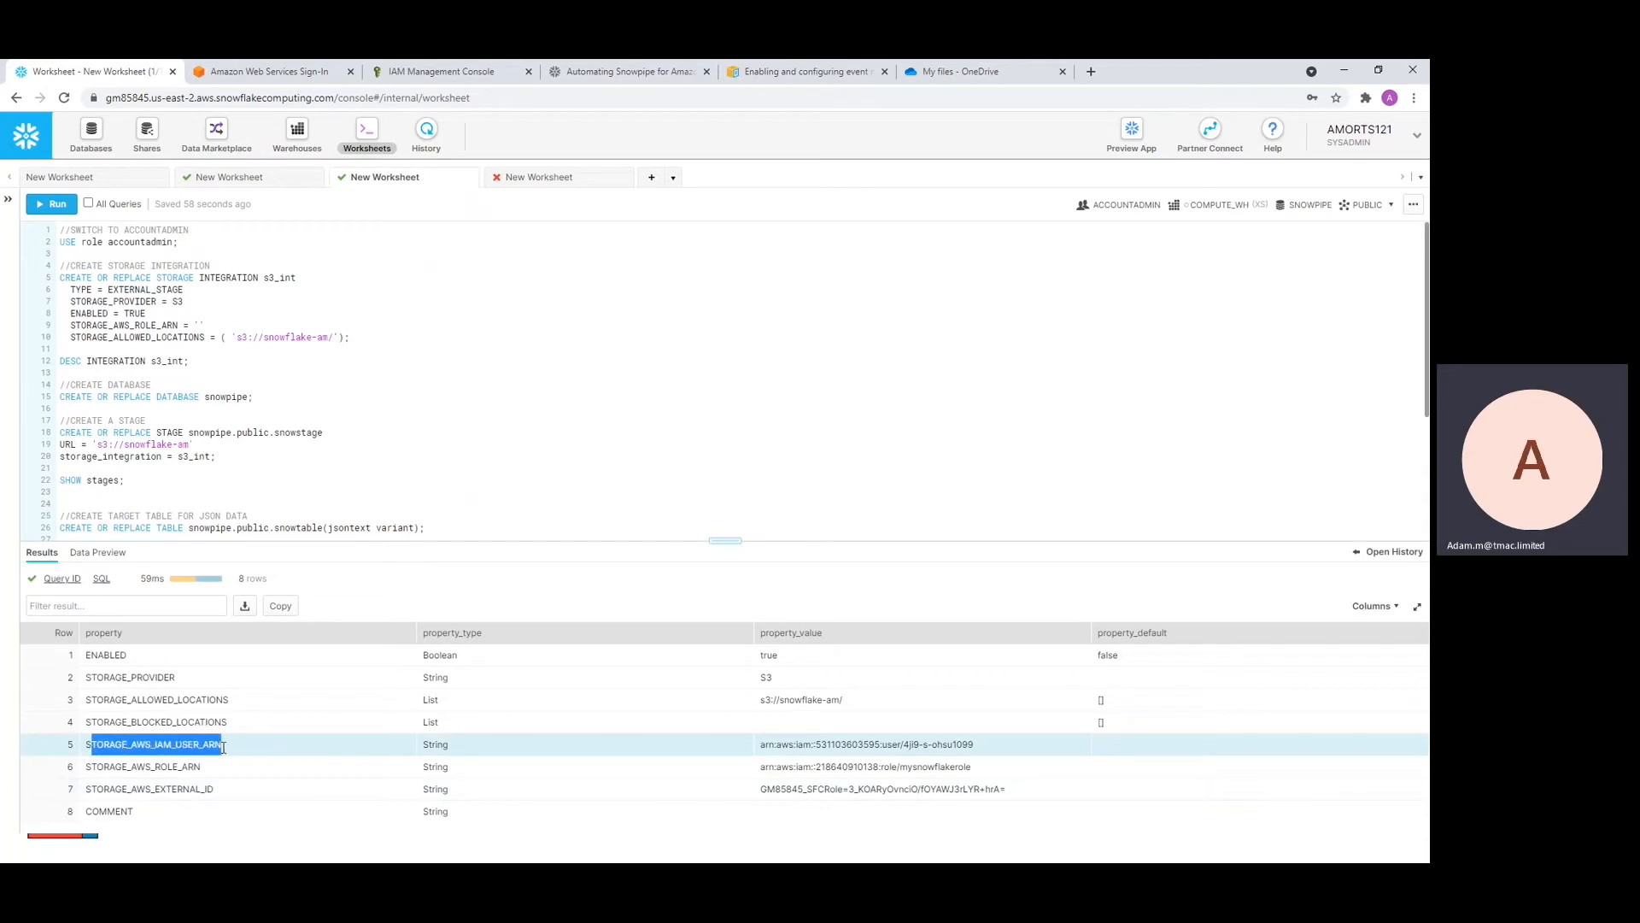
drag(762, 747, 1008, 751)
click(879, 575)
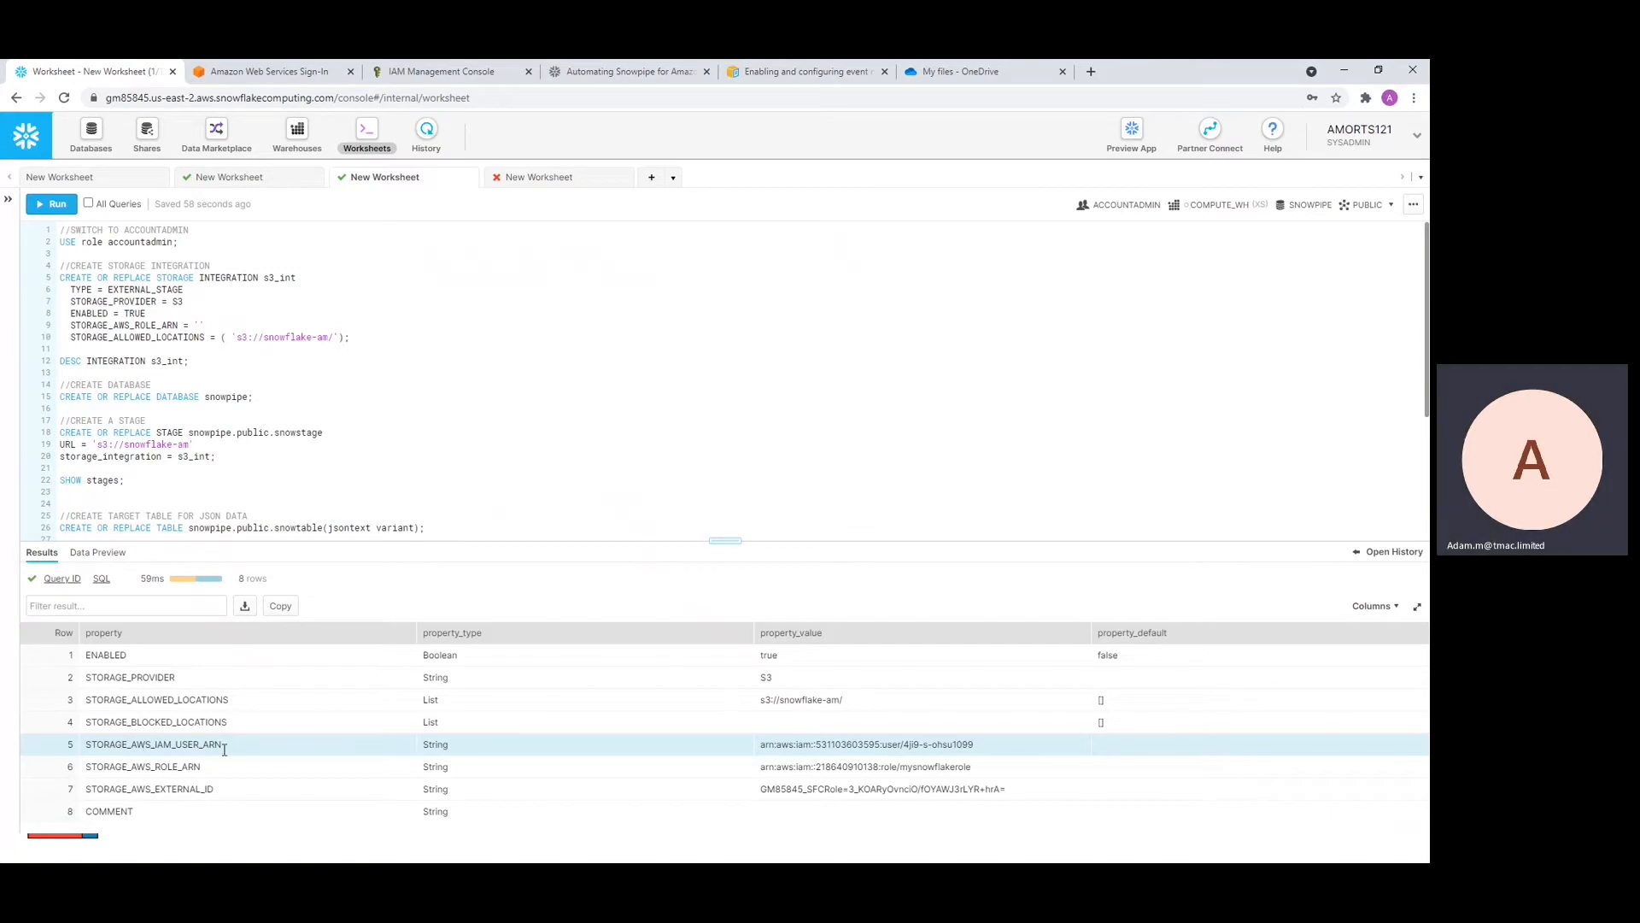
Review mysnowflakerole's trust relationships in IAM, then go back to the Snowflake worksheet
click(429, 77)
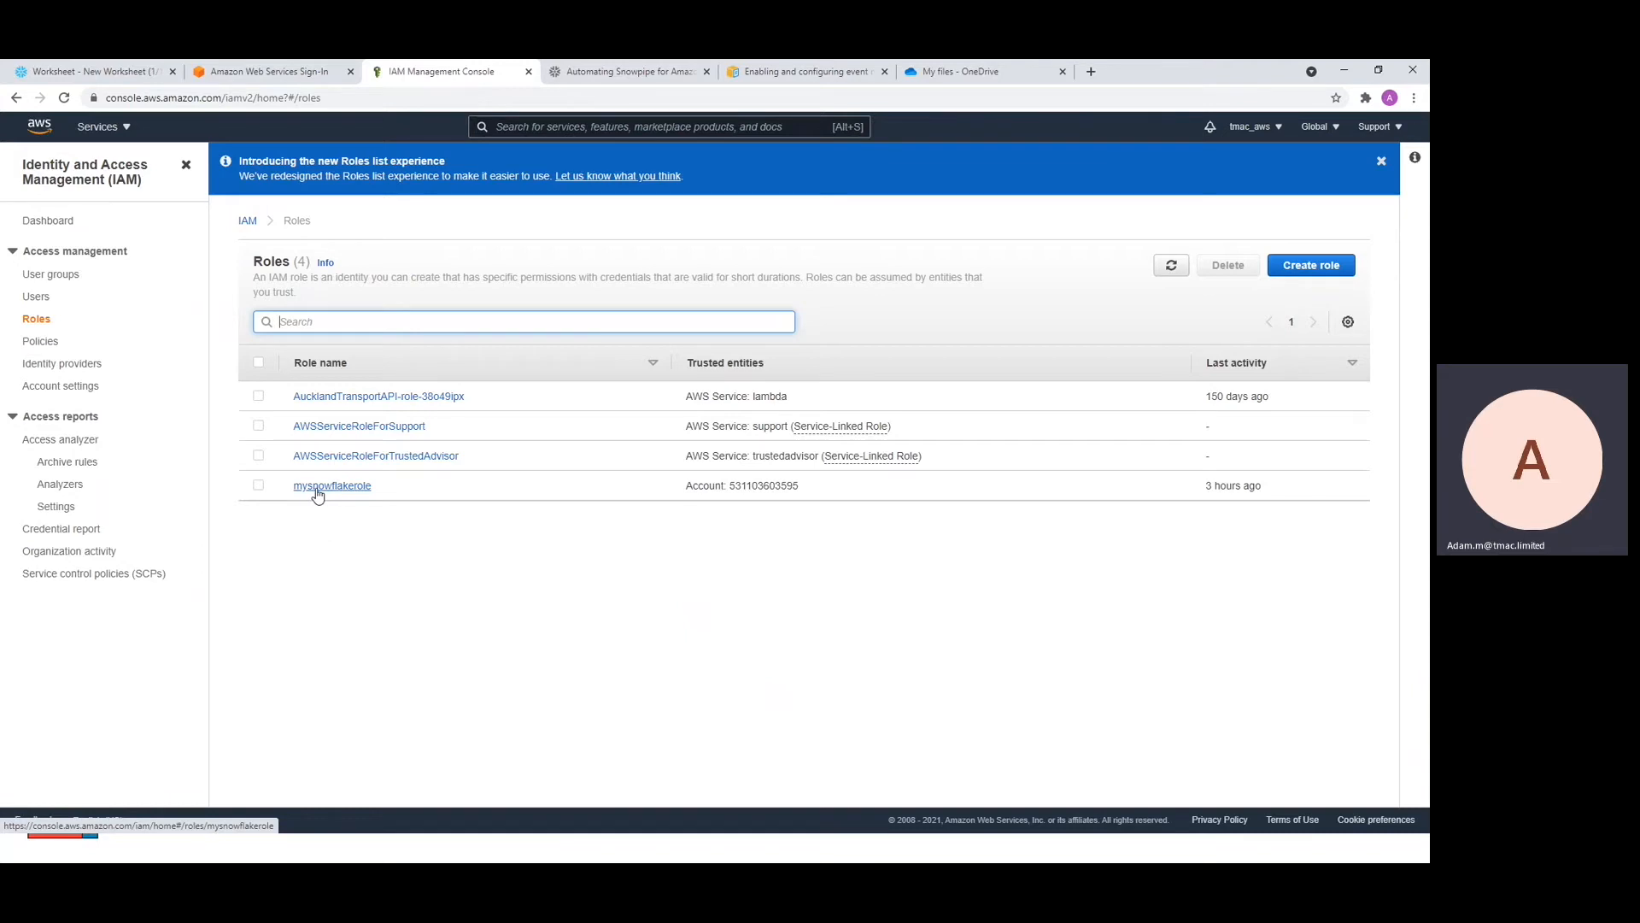
click(357, 487)
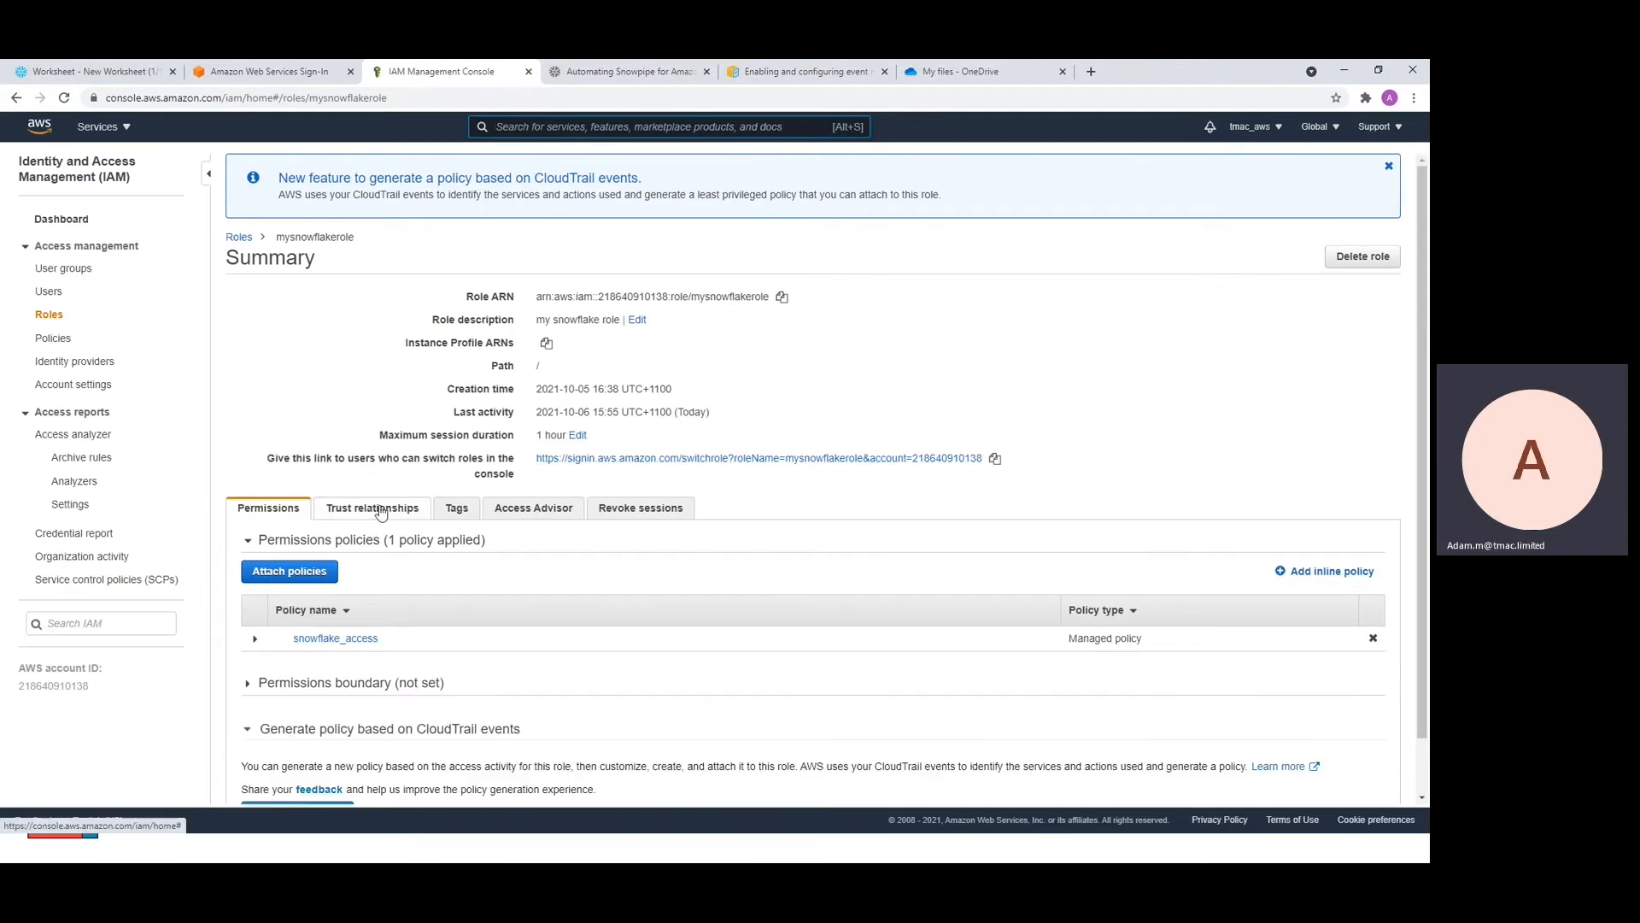
click(380, 509)
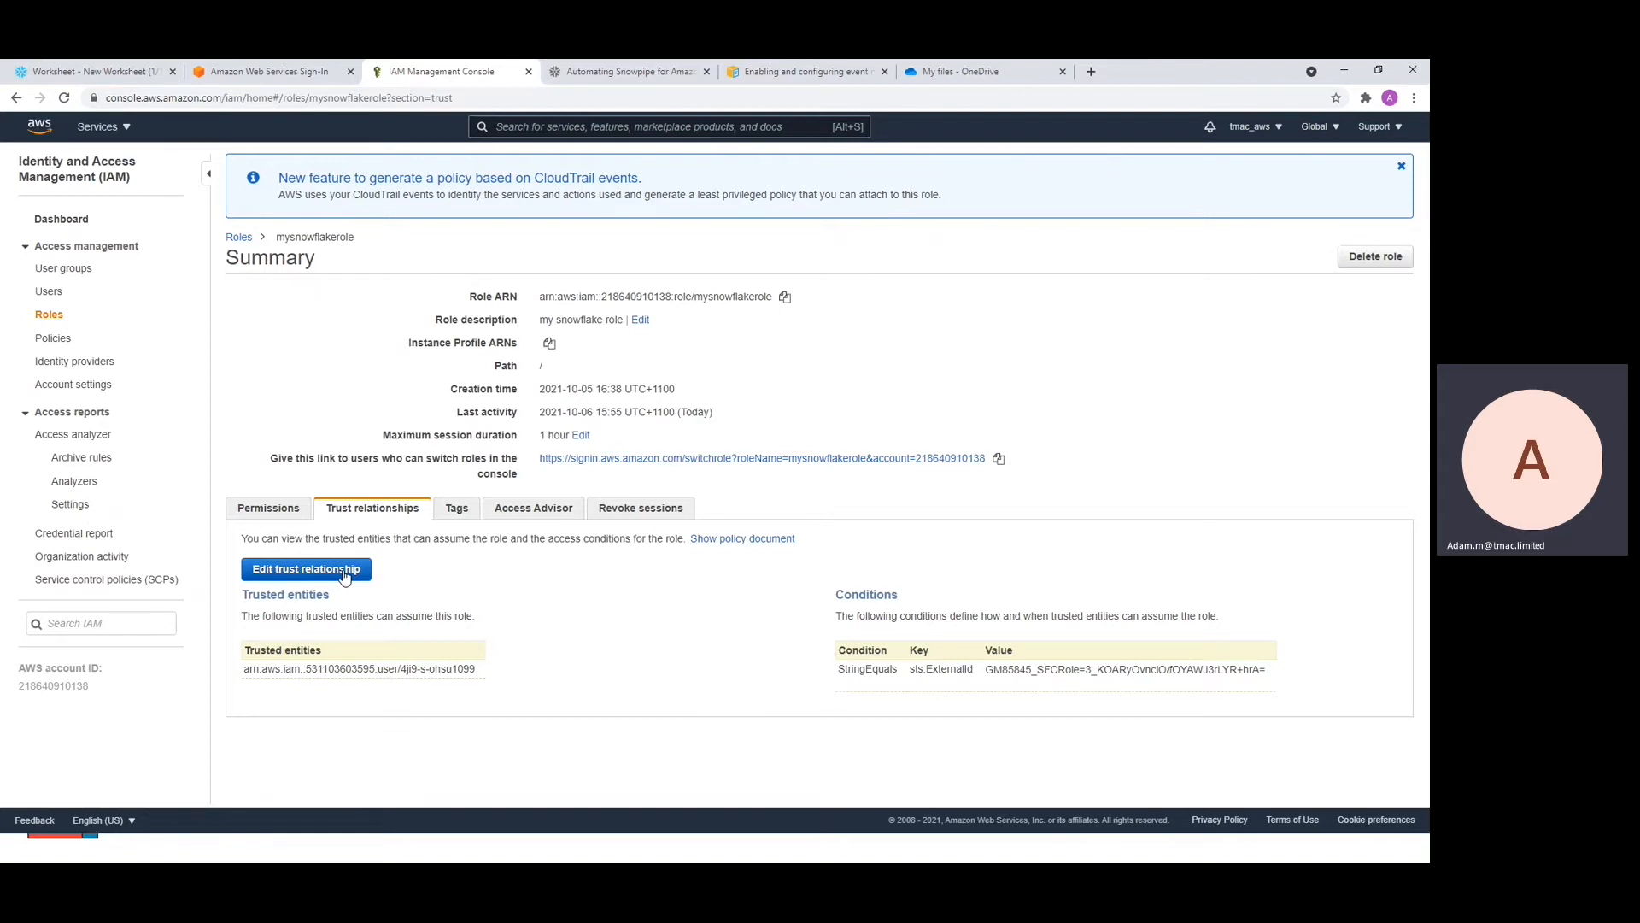
click(112, 75)
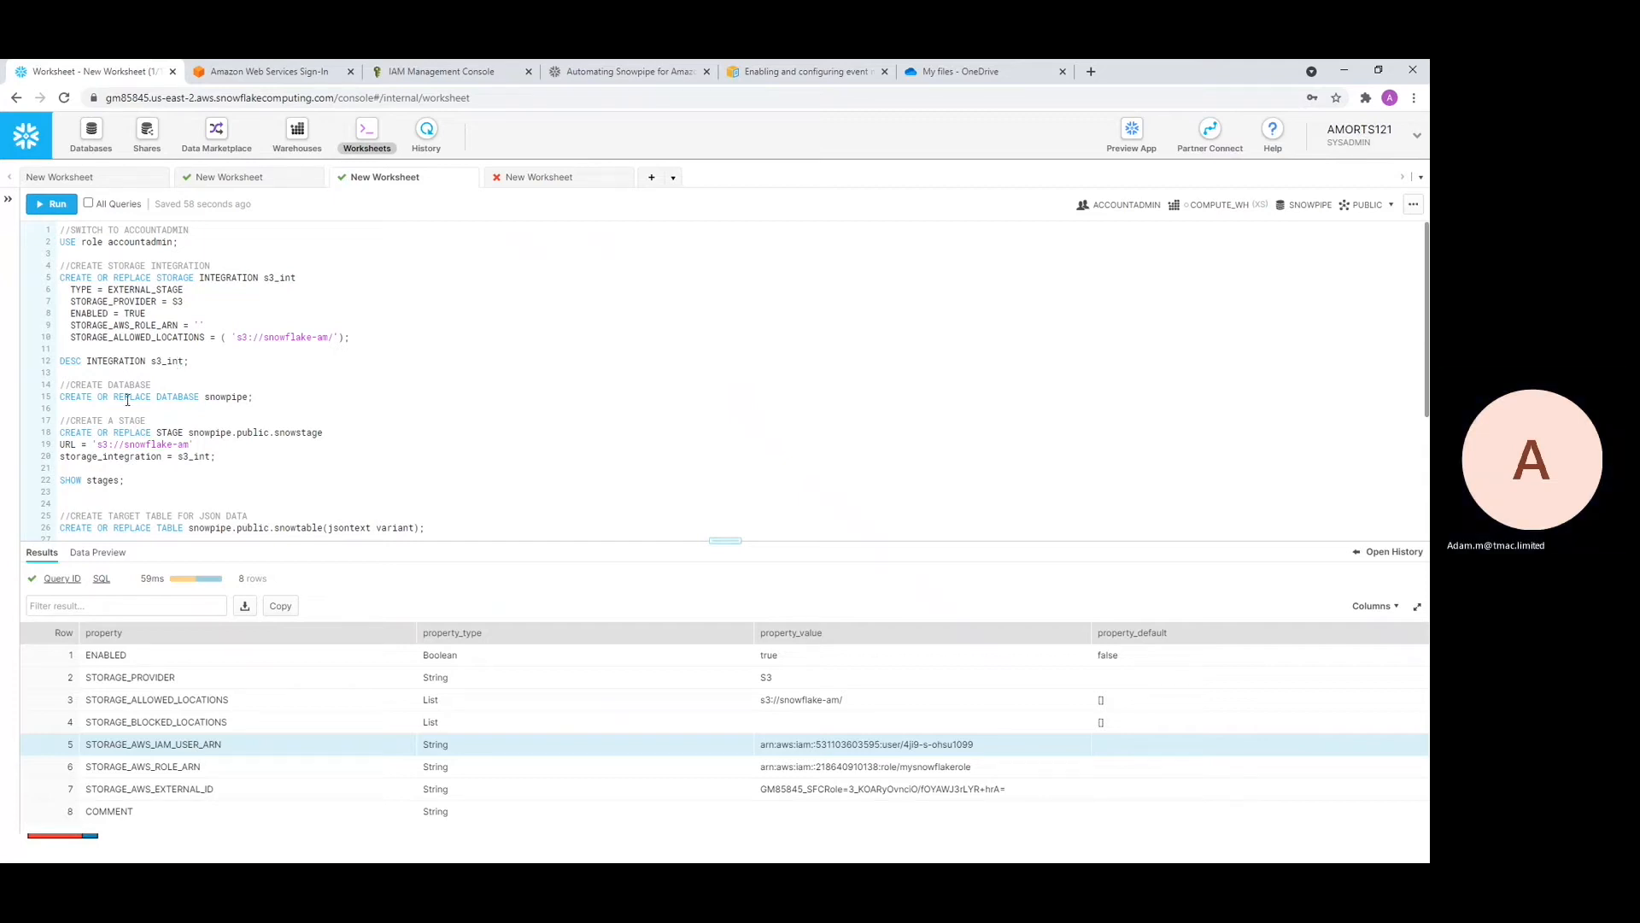
Create the snowpipe database and the snowstage stage on s3://snowflake-am using s3_int
drag(270, 399, 55, 399)
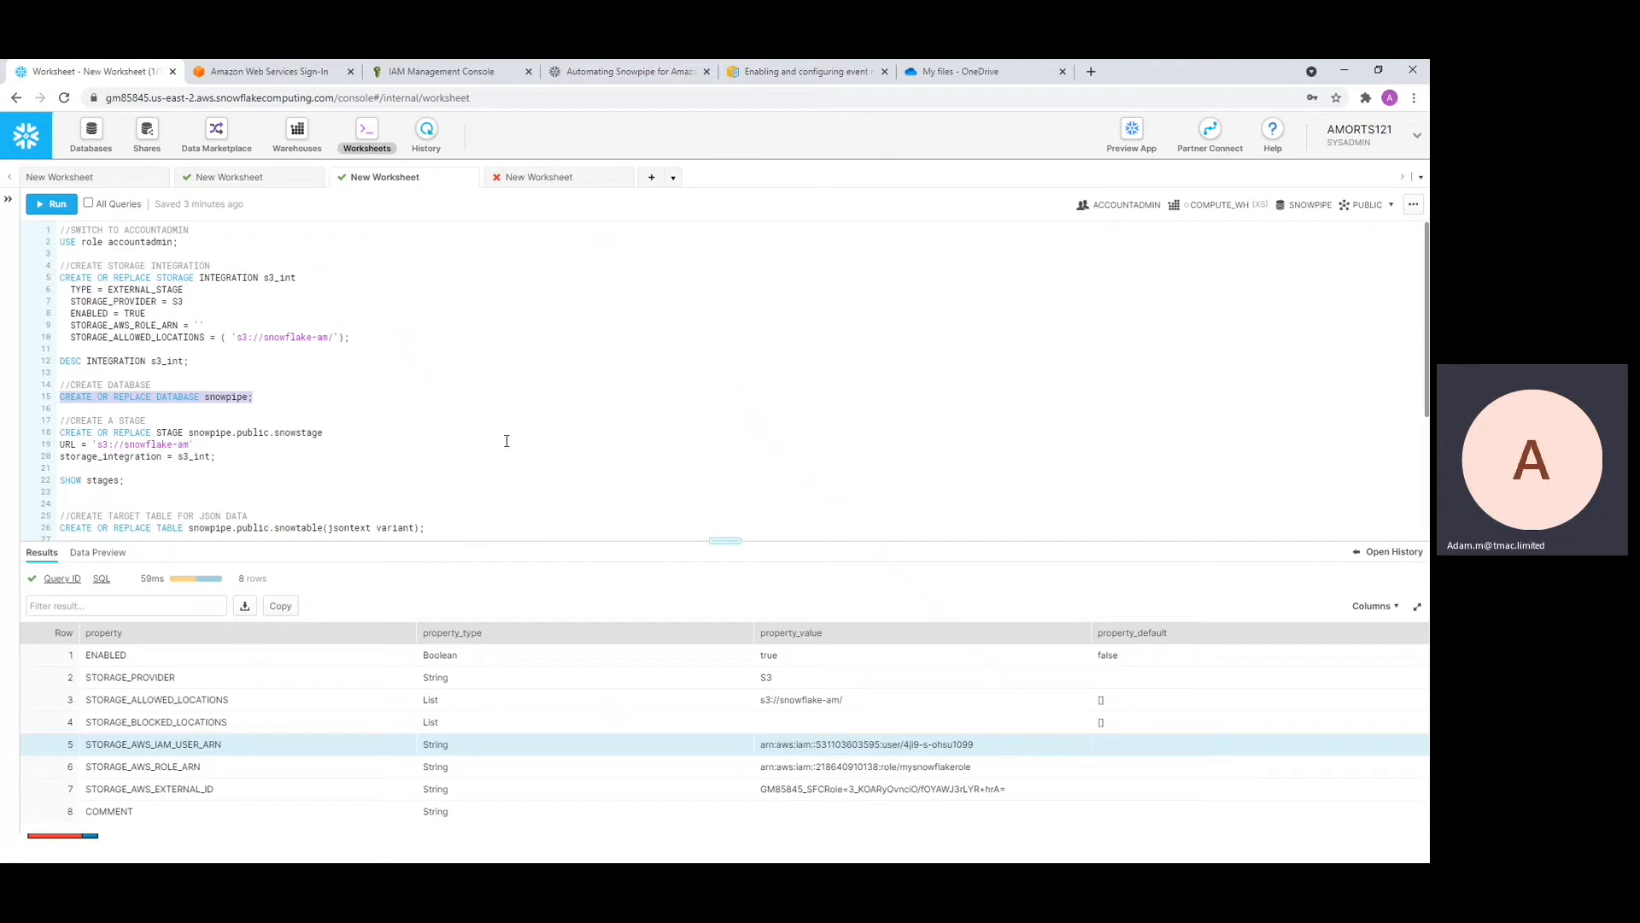
key(ctrl+Return)
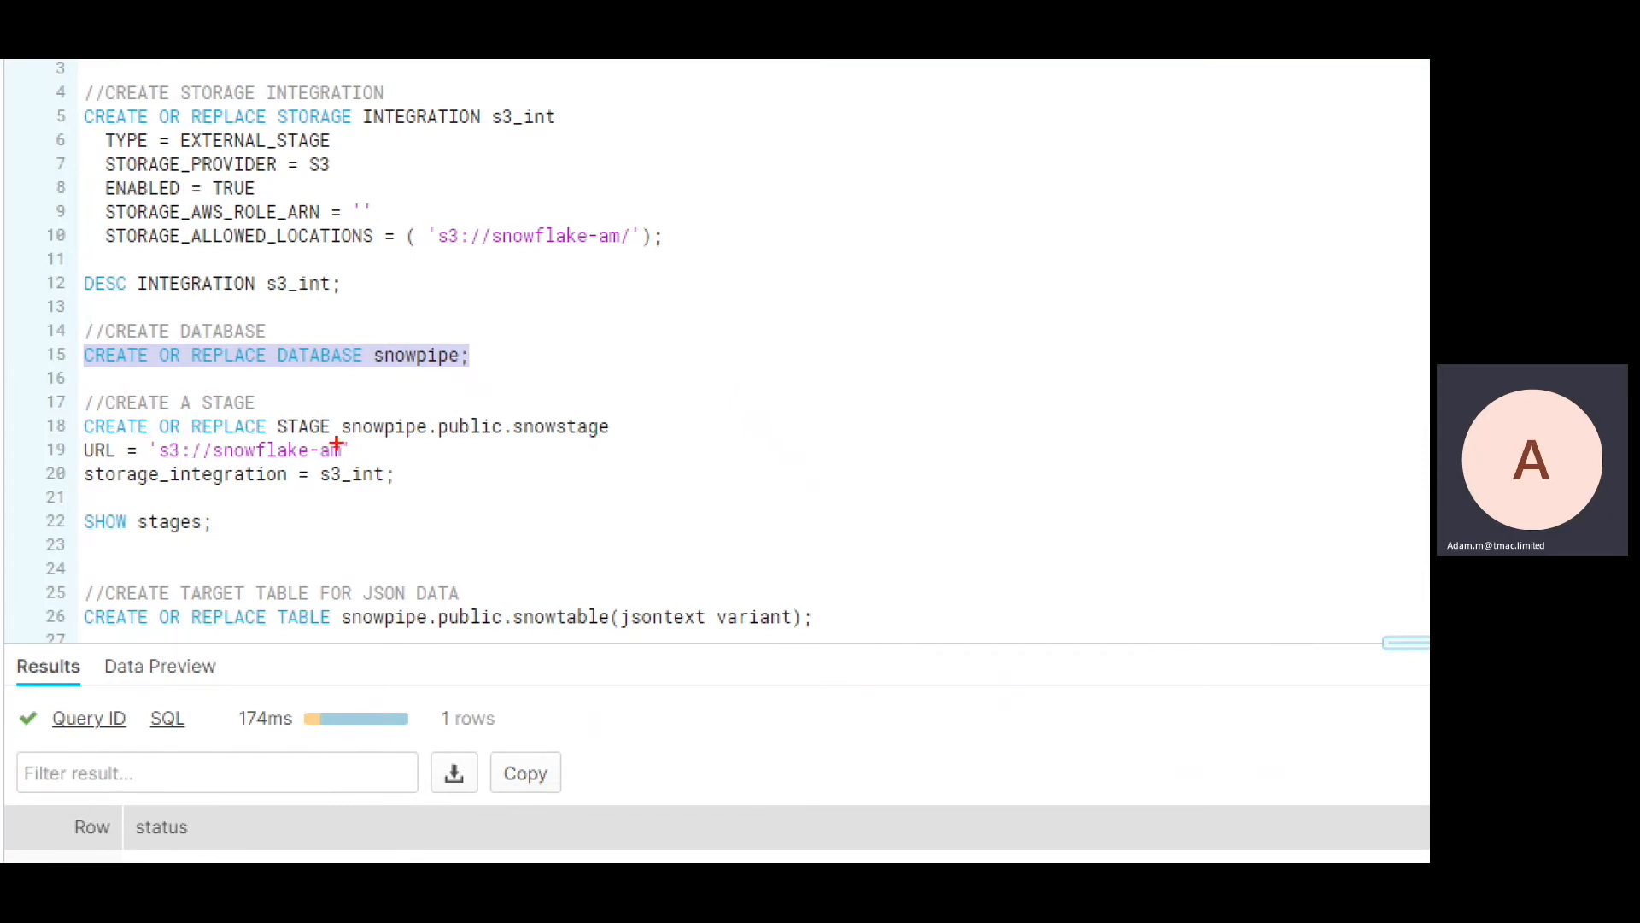
drag(312, 491, 408, 485)
drag(160, 463, 361, 465)
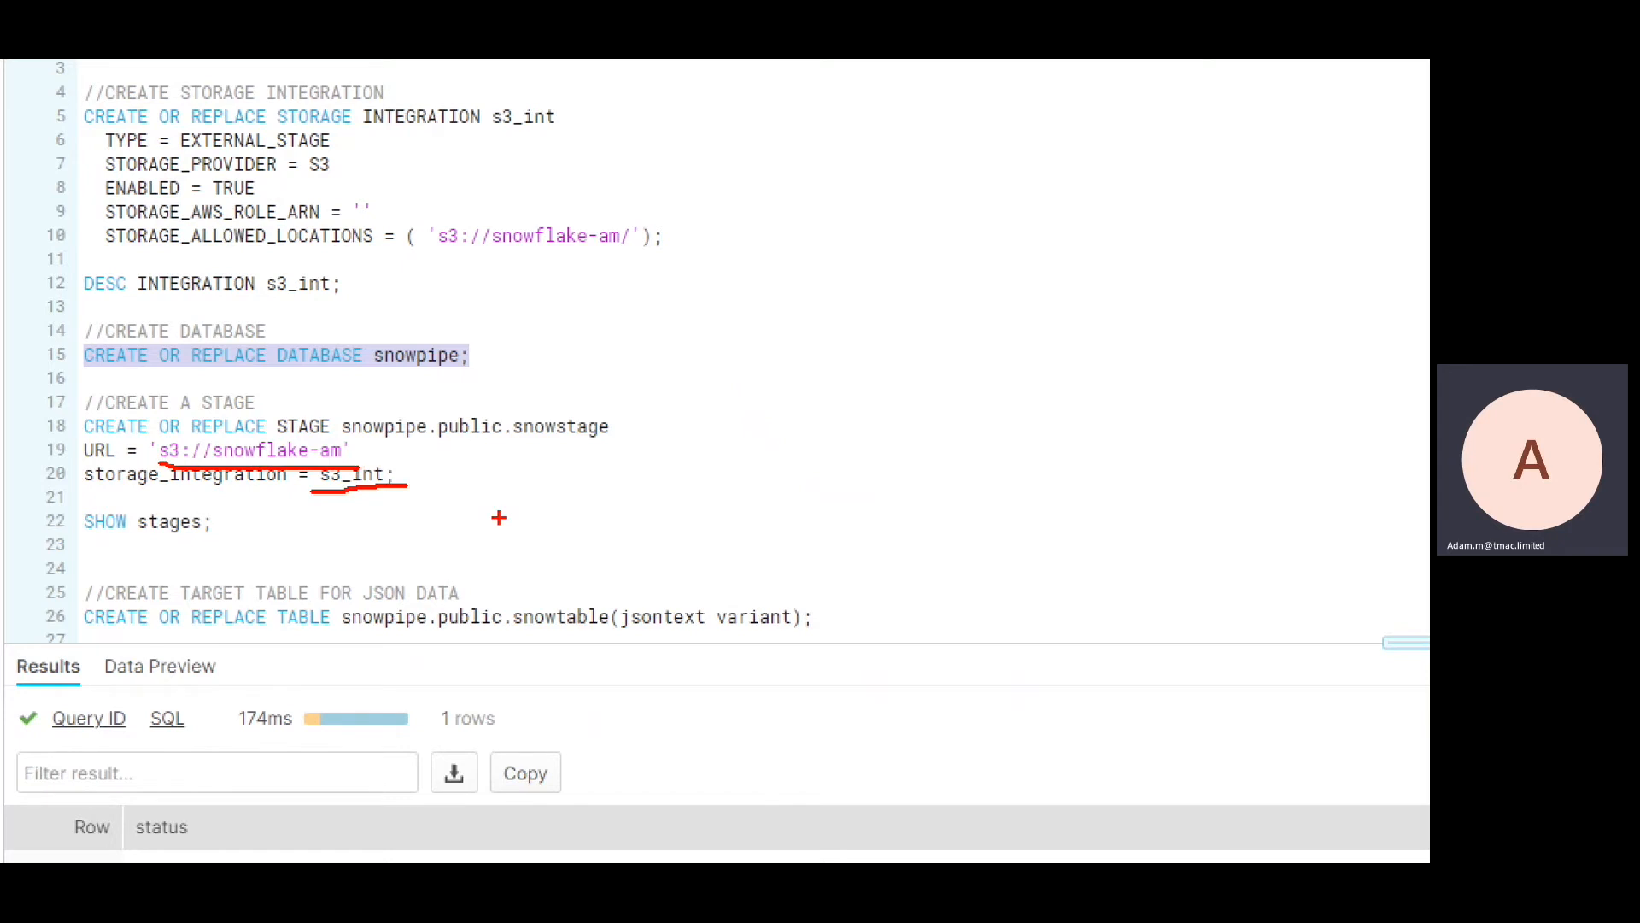
click(143, 445)
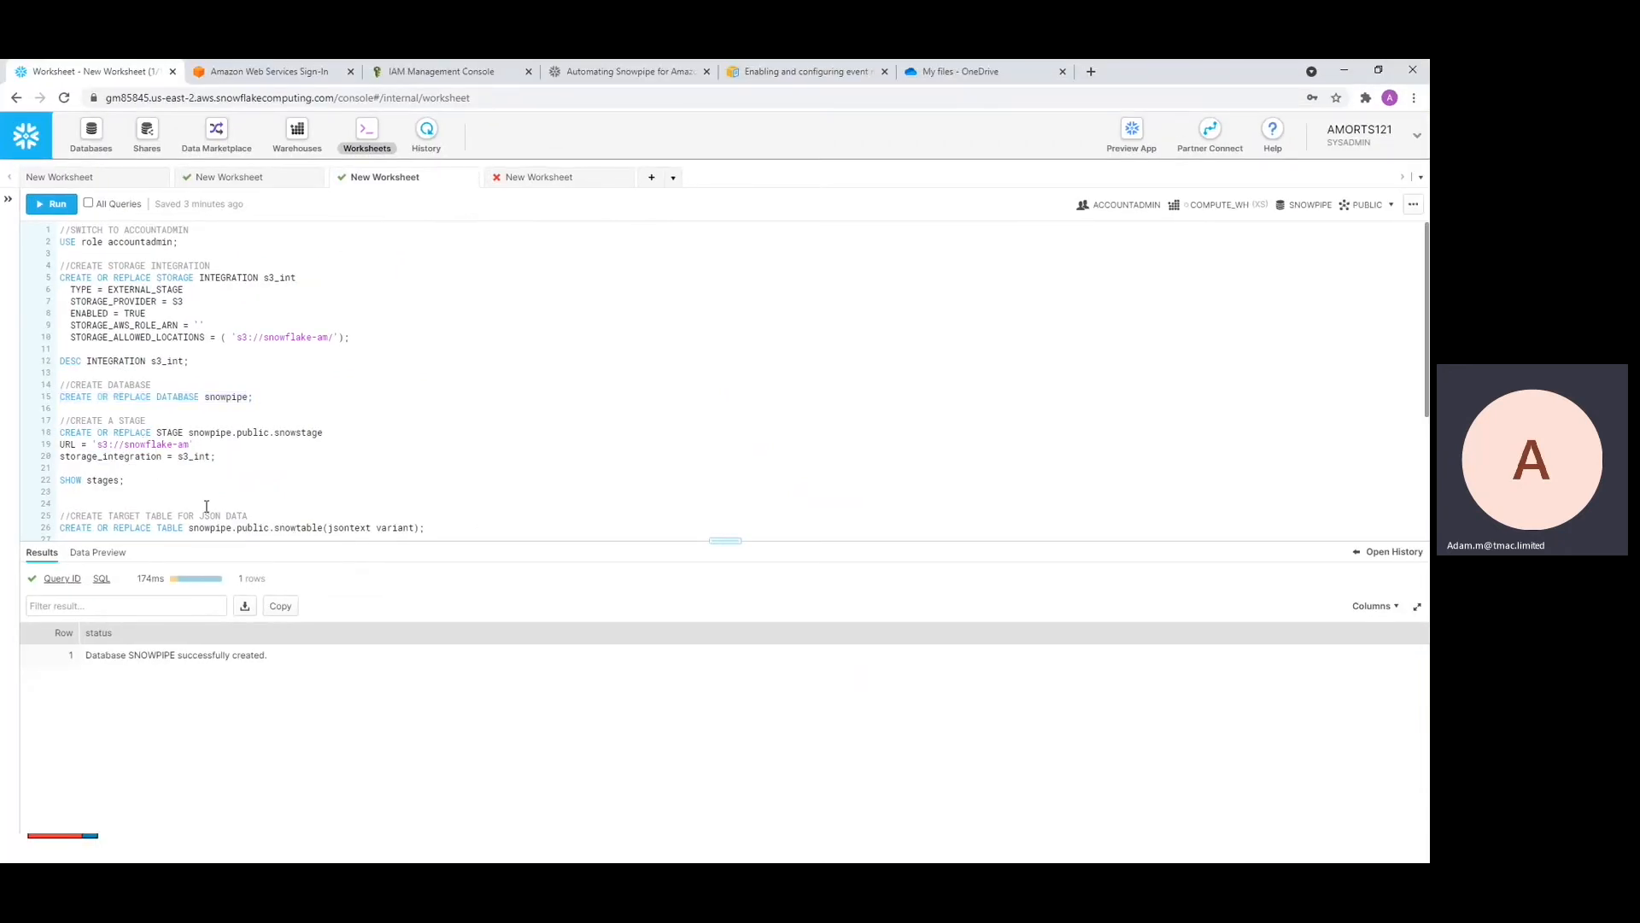
key(ctrl+Return)
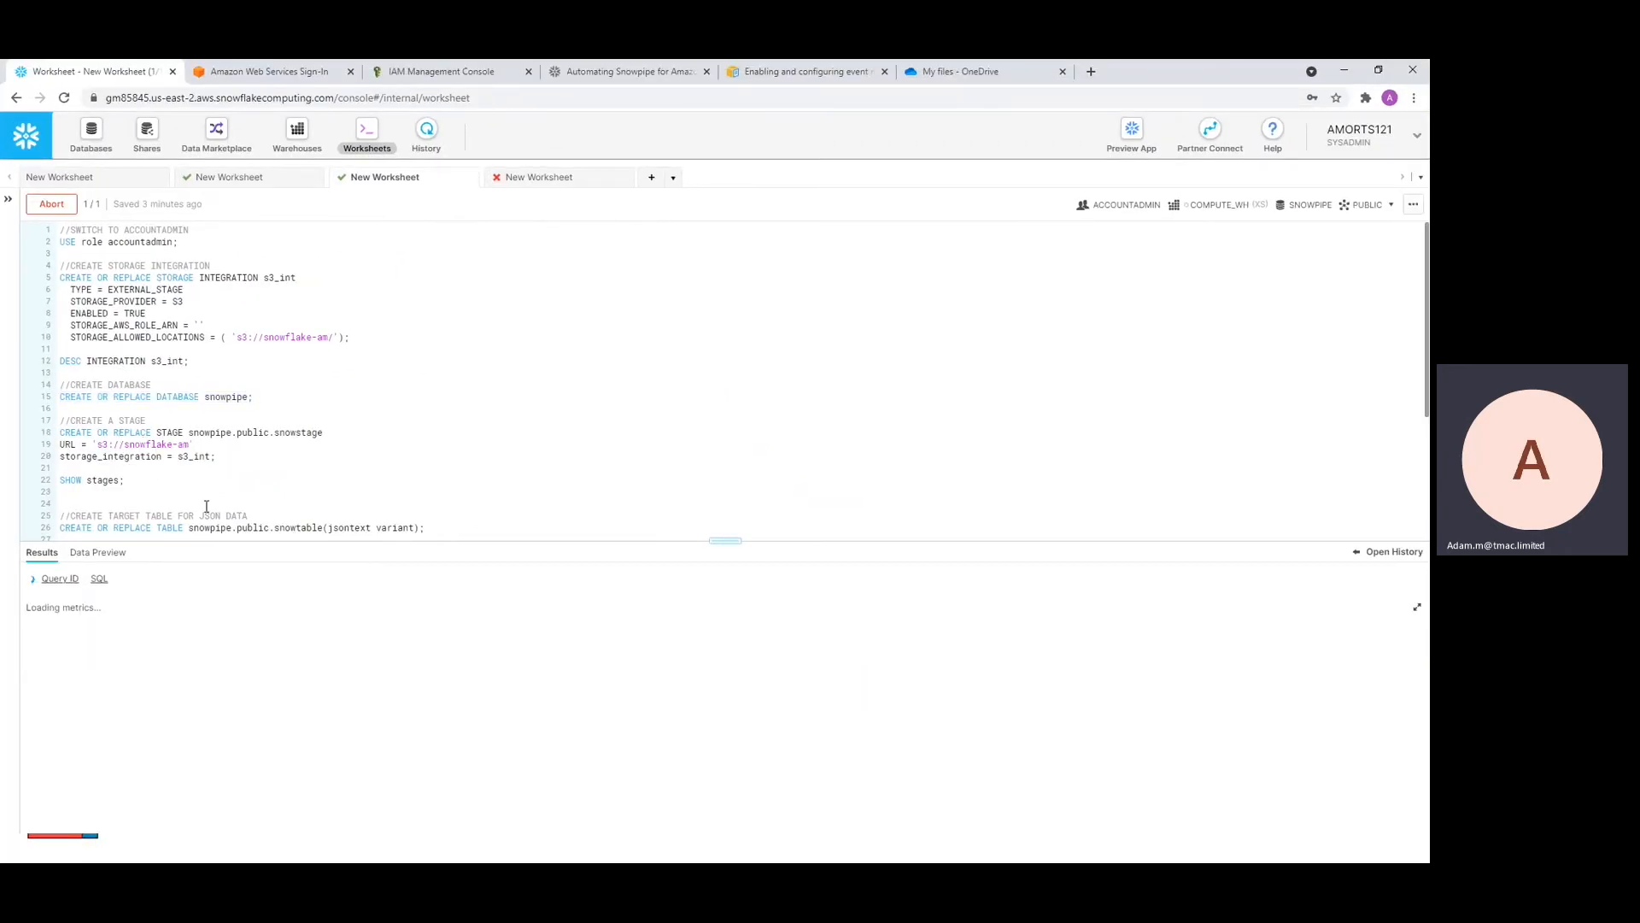
Run SHOW stages and pick out the SNOWSTAGE row in the SNOWPIPE database
click(104, 480)
key(ctrl+Return)
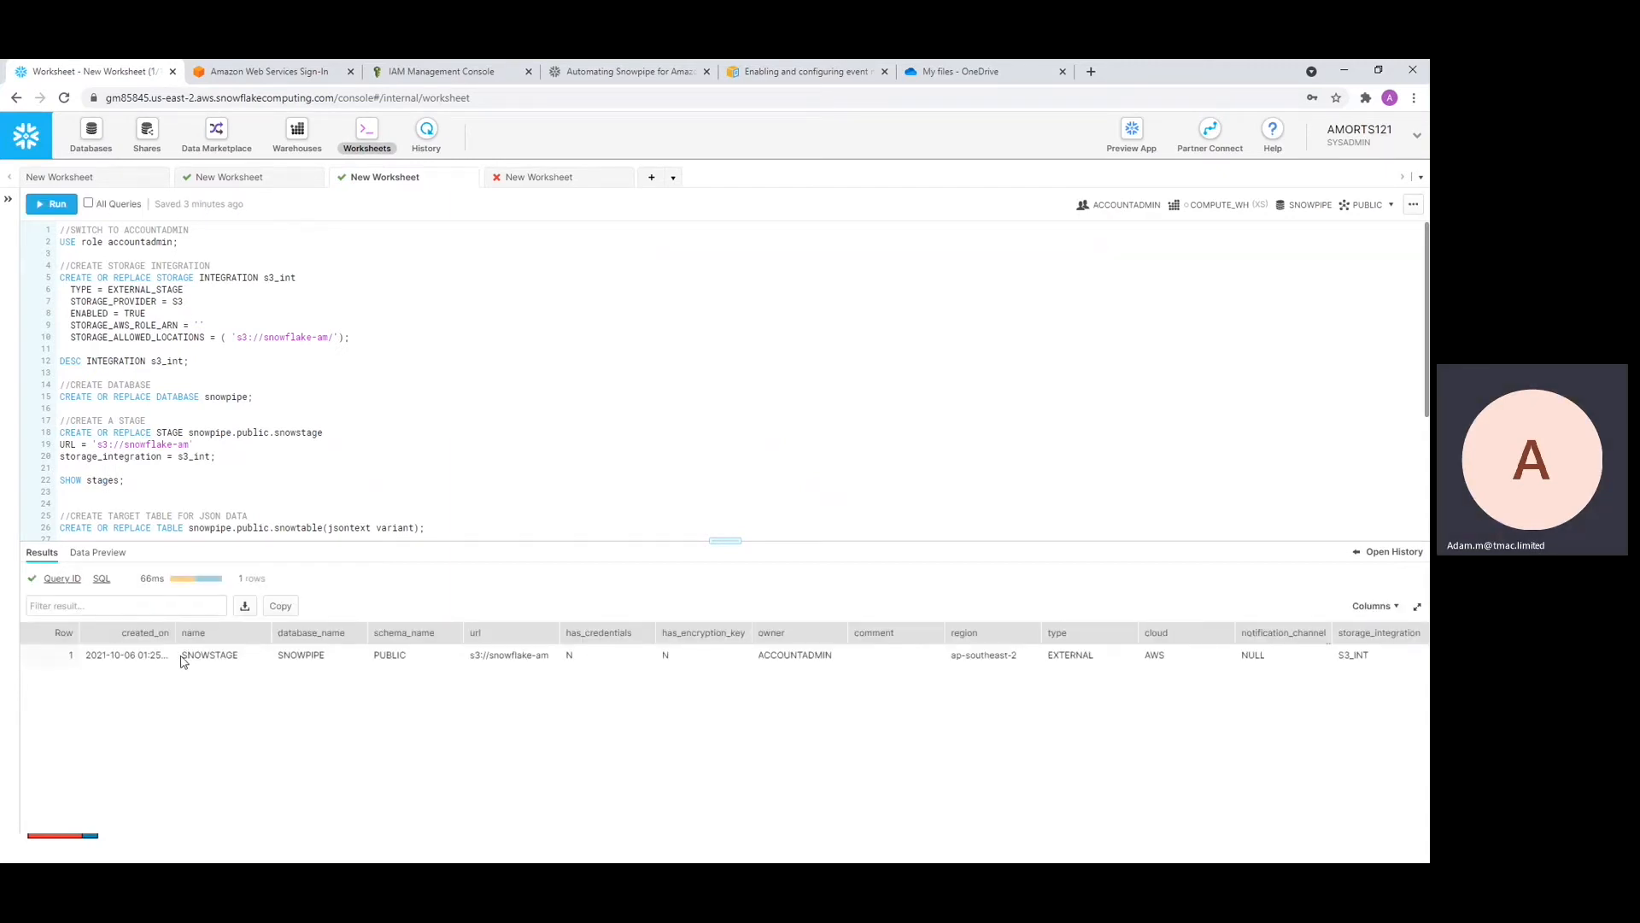
drag(182, 660, 238, 657)
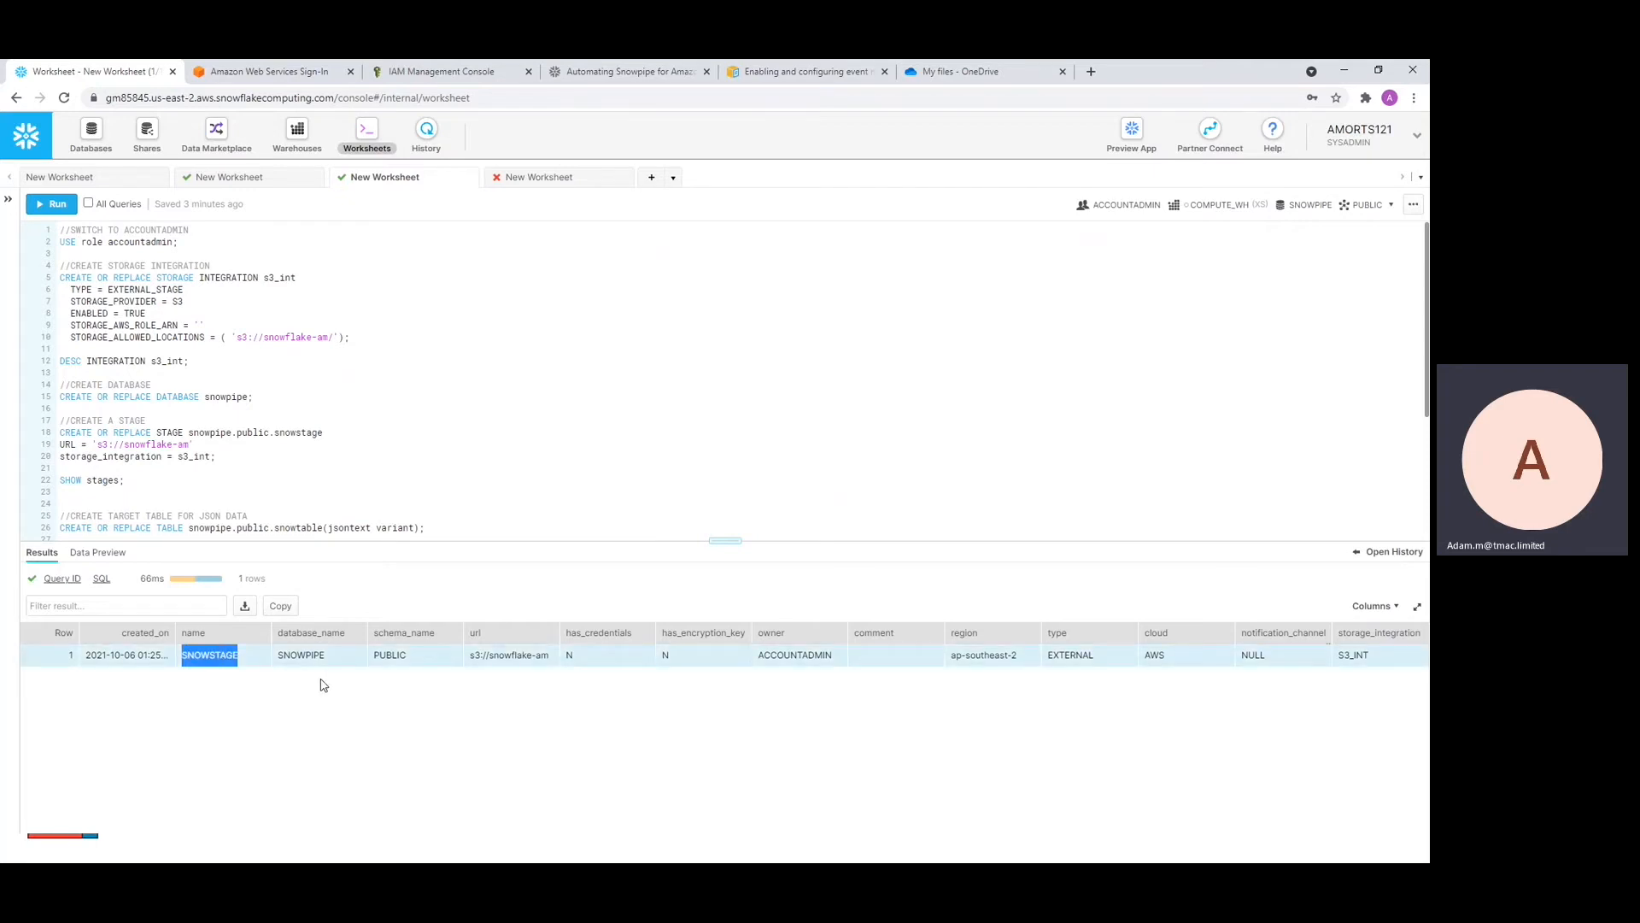
drag(277, 658, 346, 656)
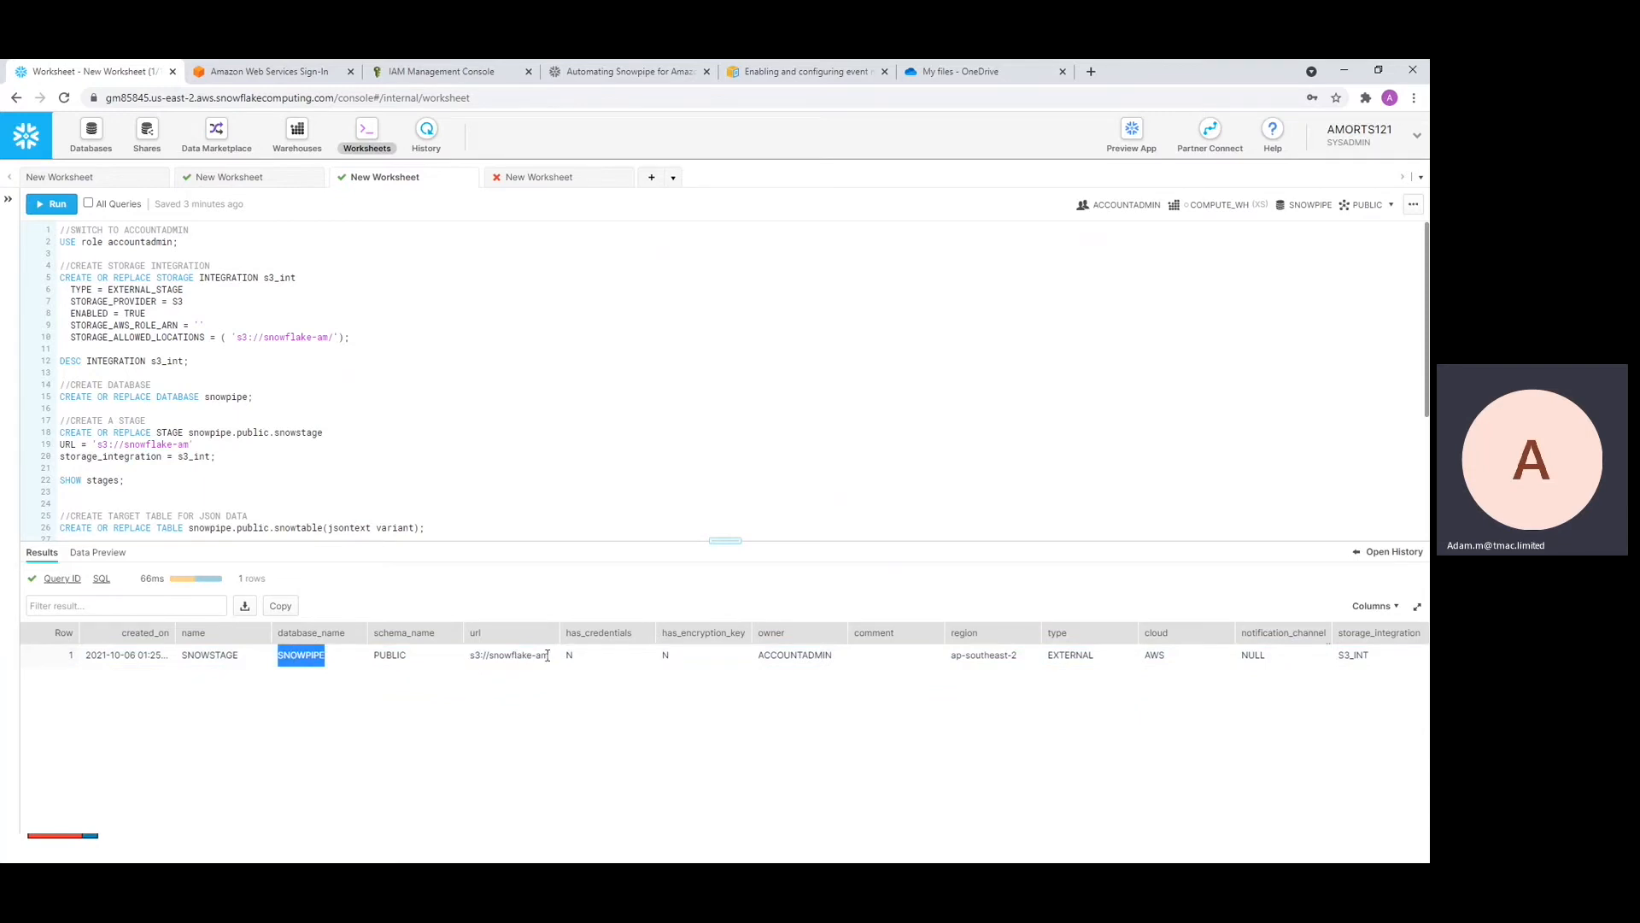
click(164, 484)
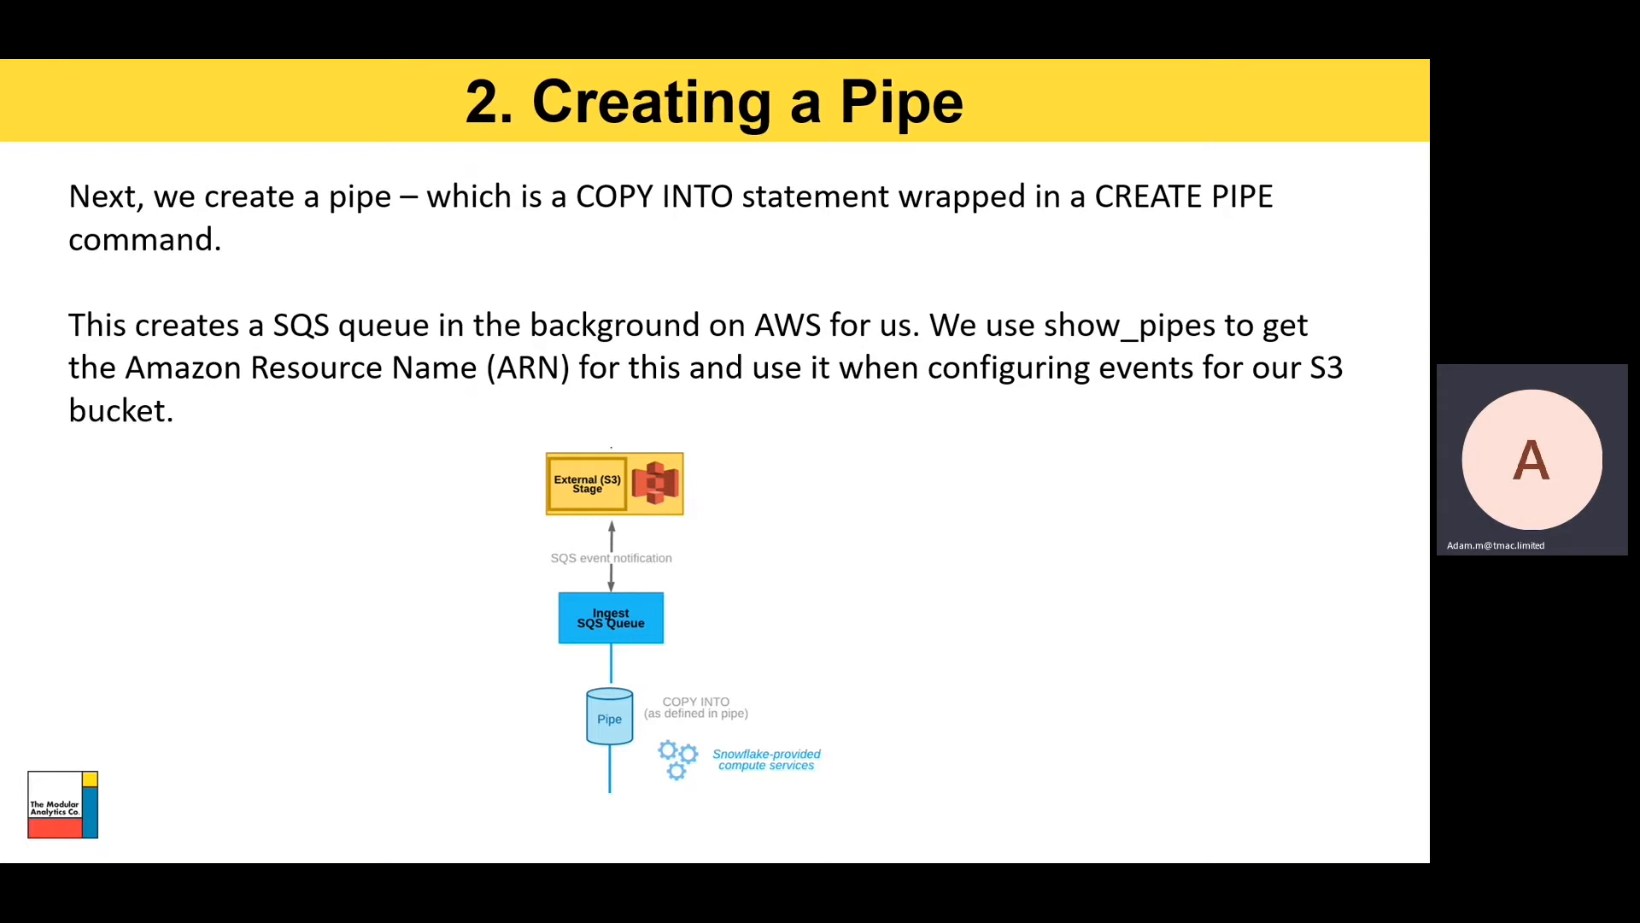
Leave the Creating a Pipe slide show and return to the Snowflake worksheet
key(alt+Tab)
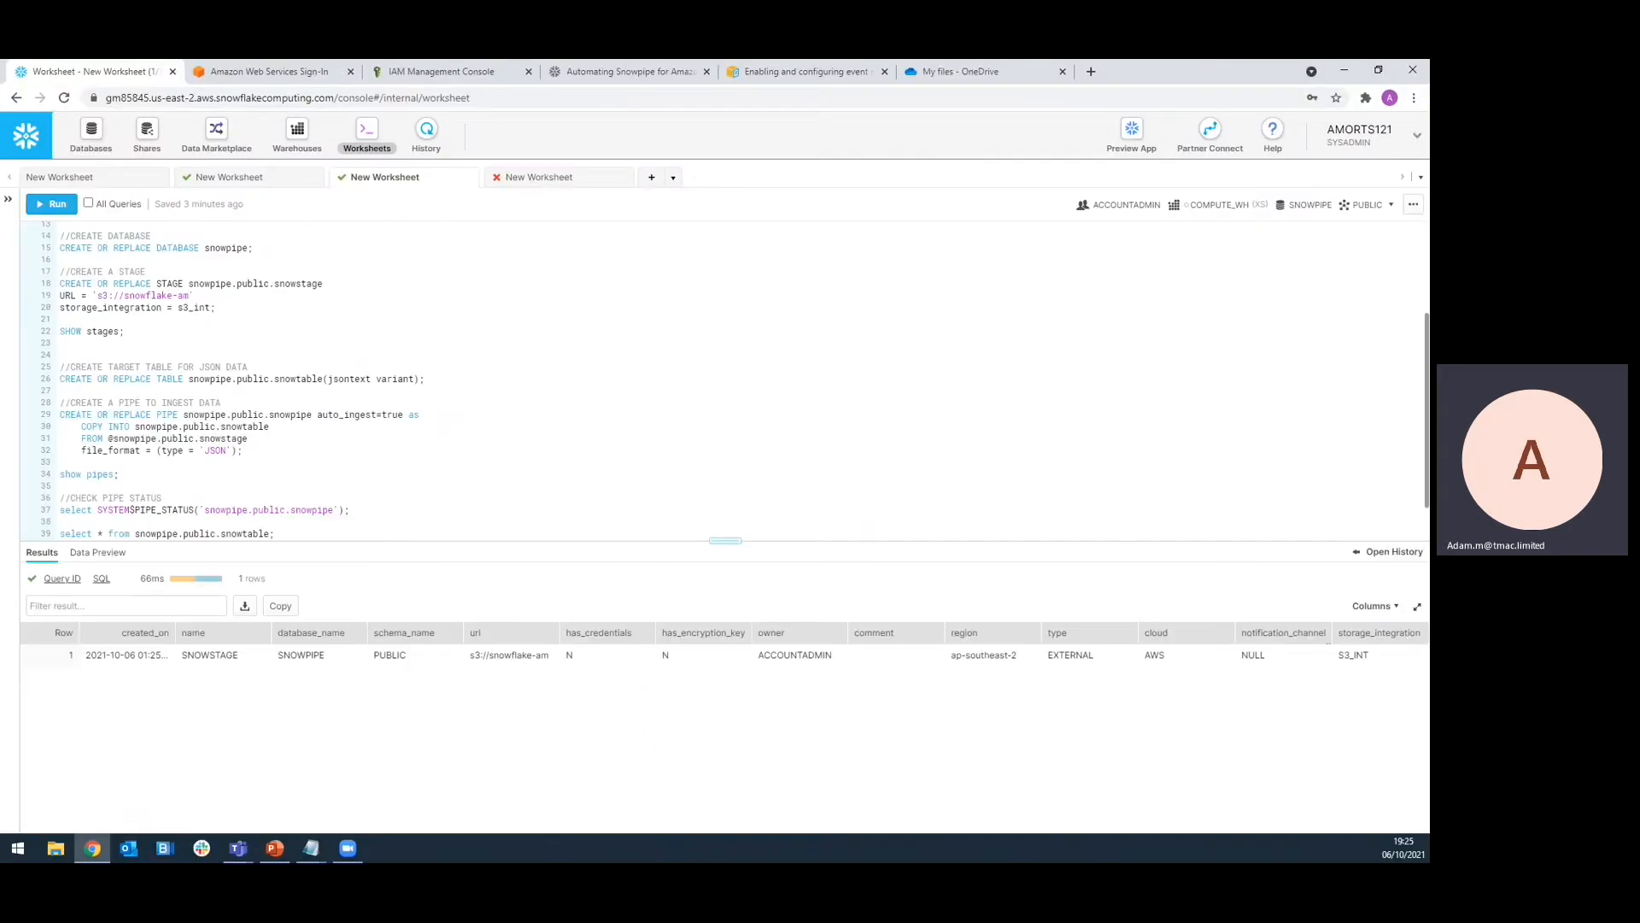
Create the auto_ingest=true pipe copying JSON into snowtable, then run show pipes
key(ctrl+1)
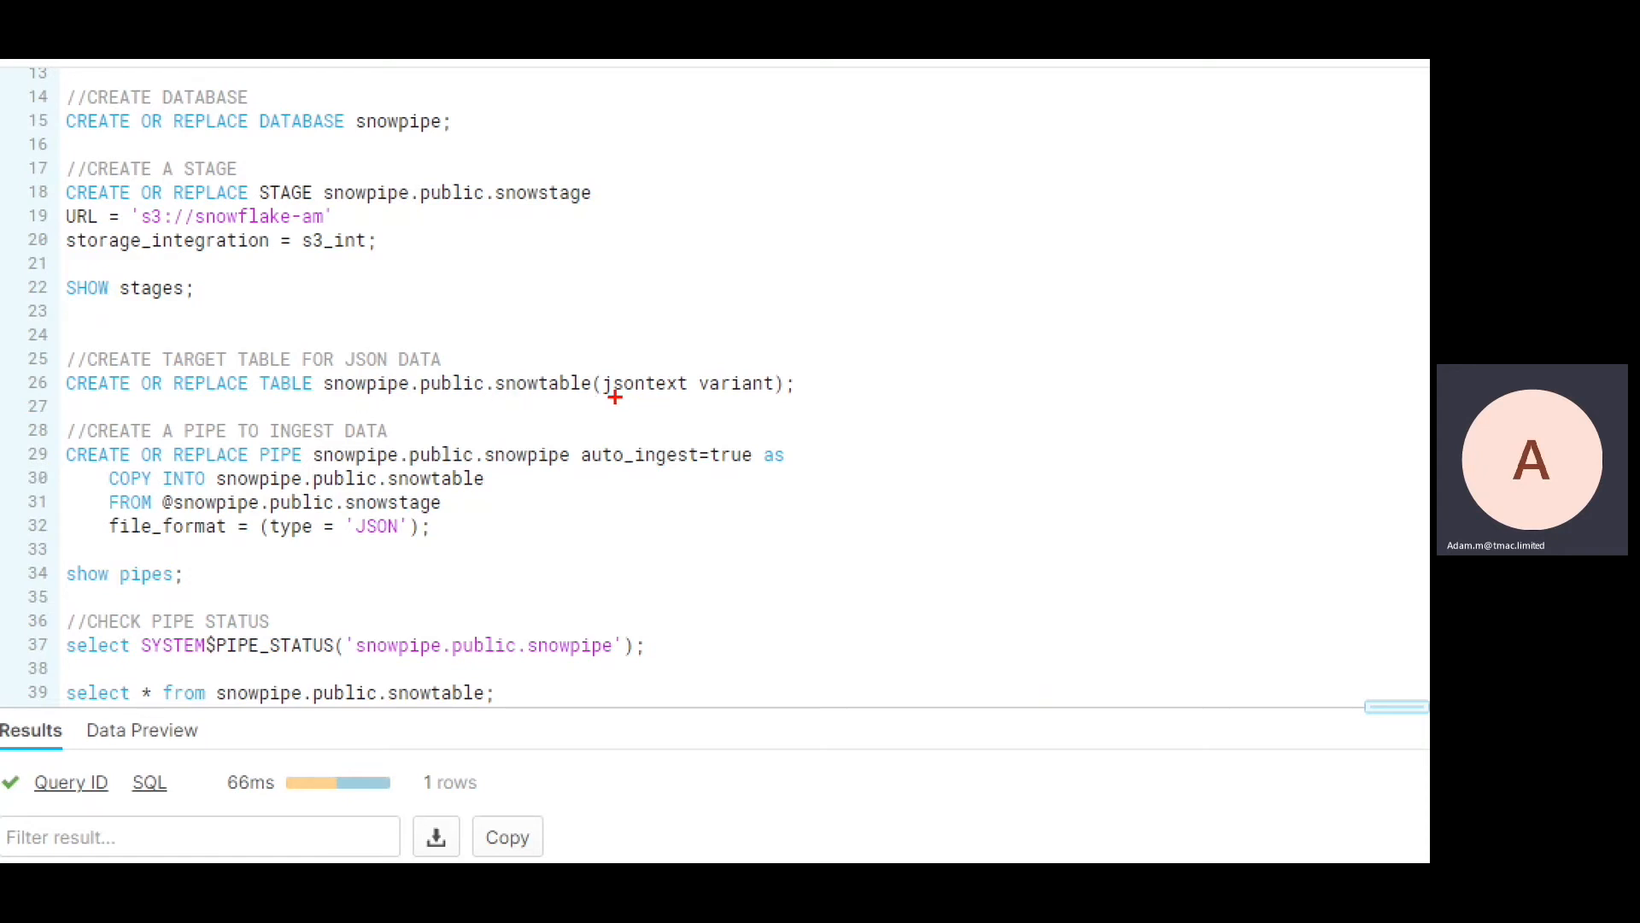
drag(603, 399, 777, 400)
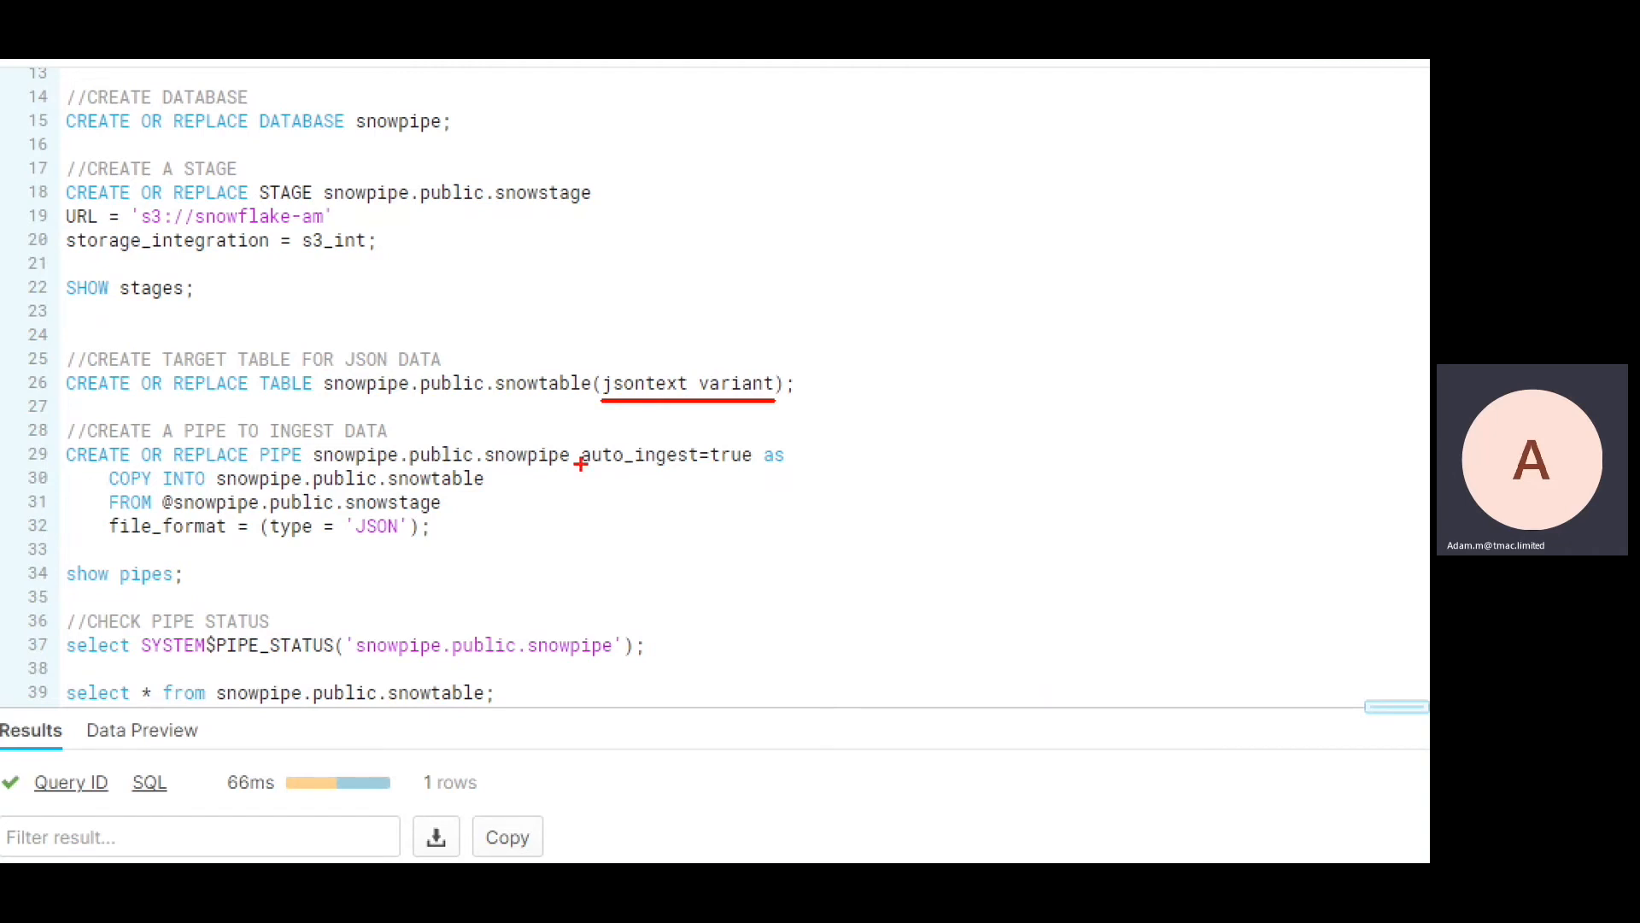
drag(580, 466, 744, 466)
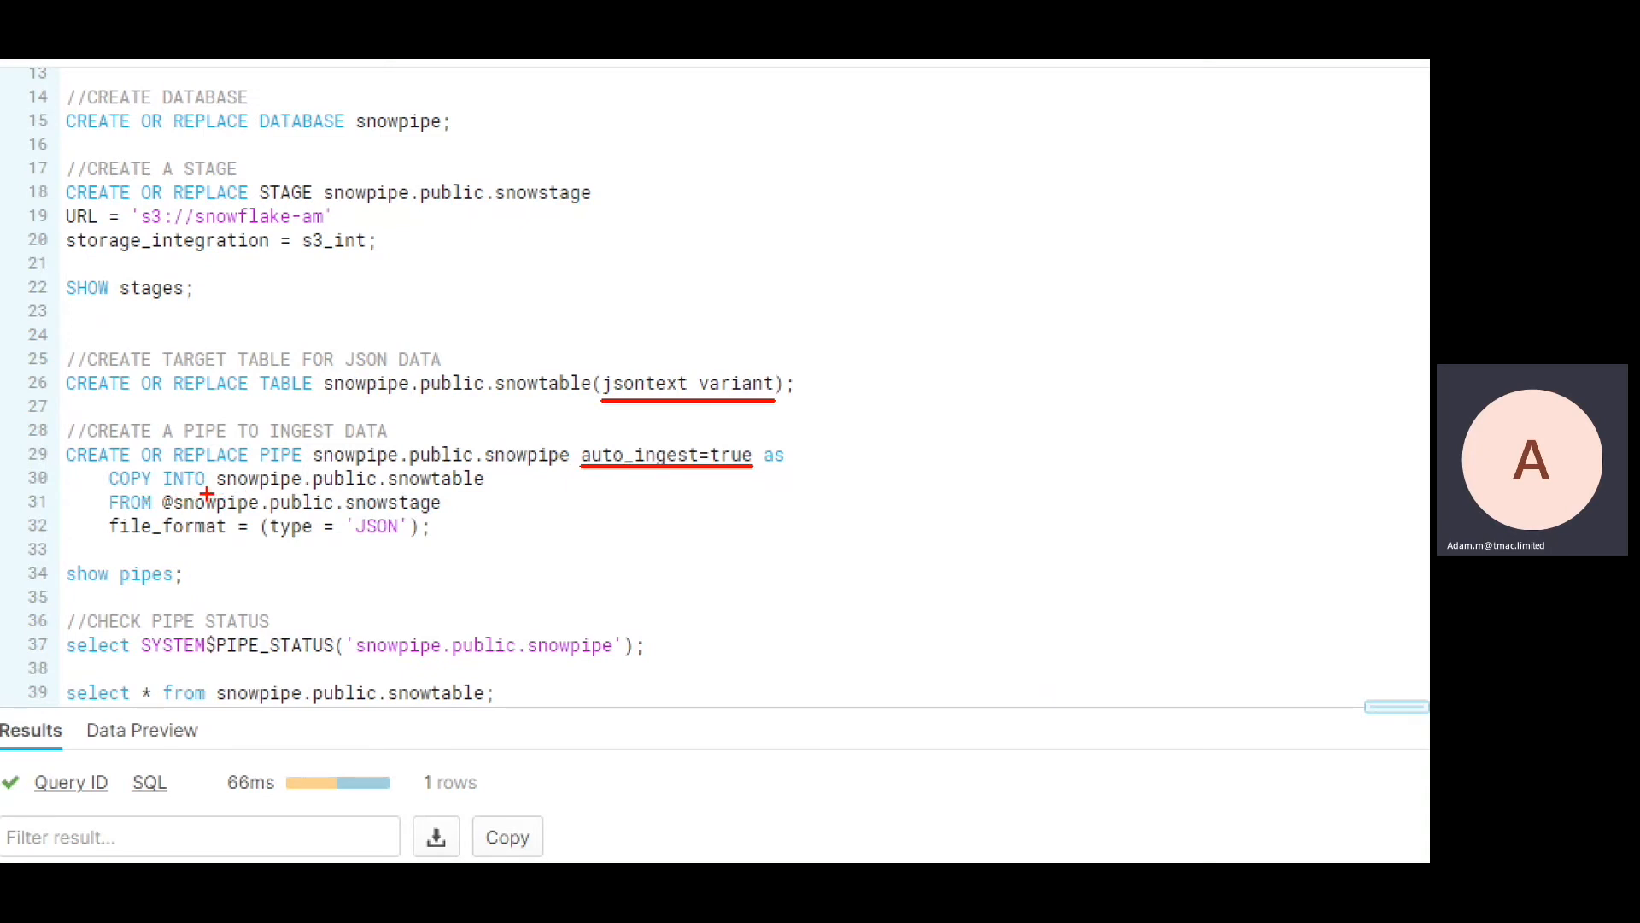
drag(219, 487, 483, 487)
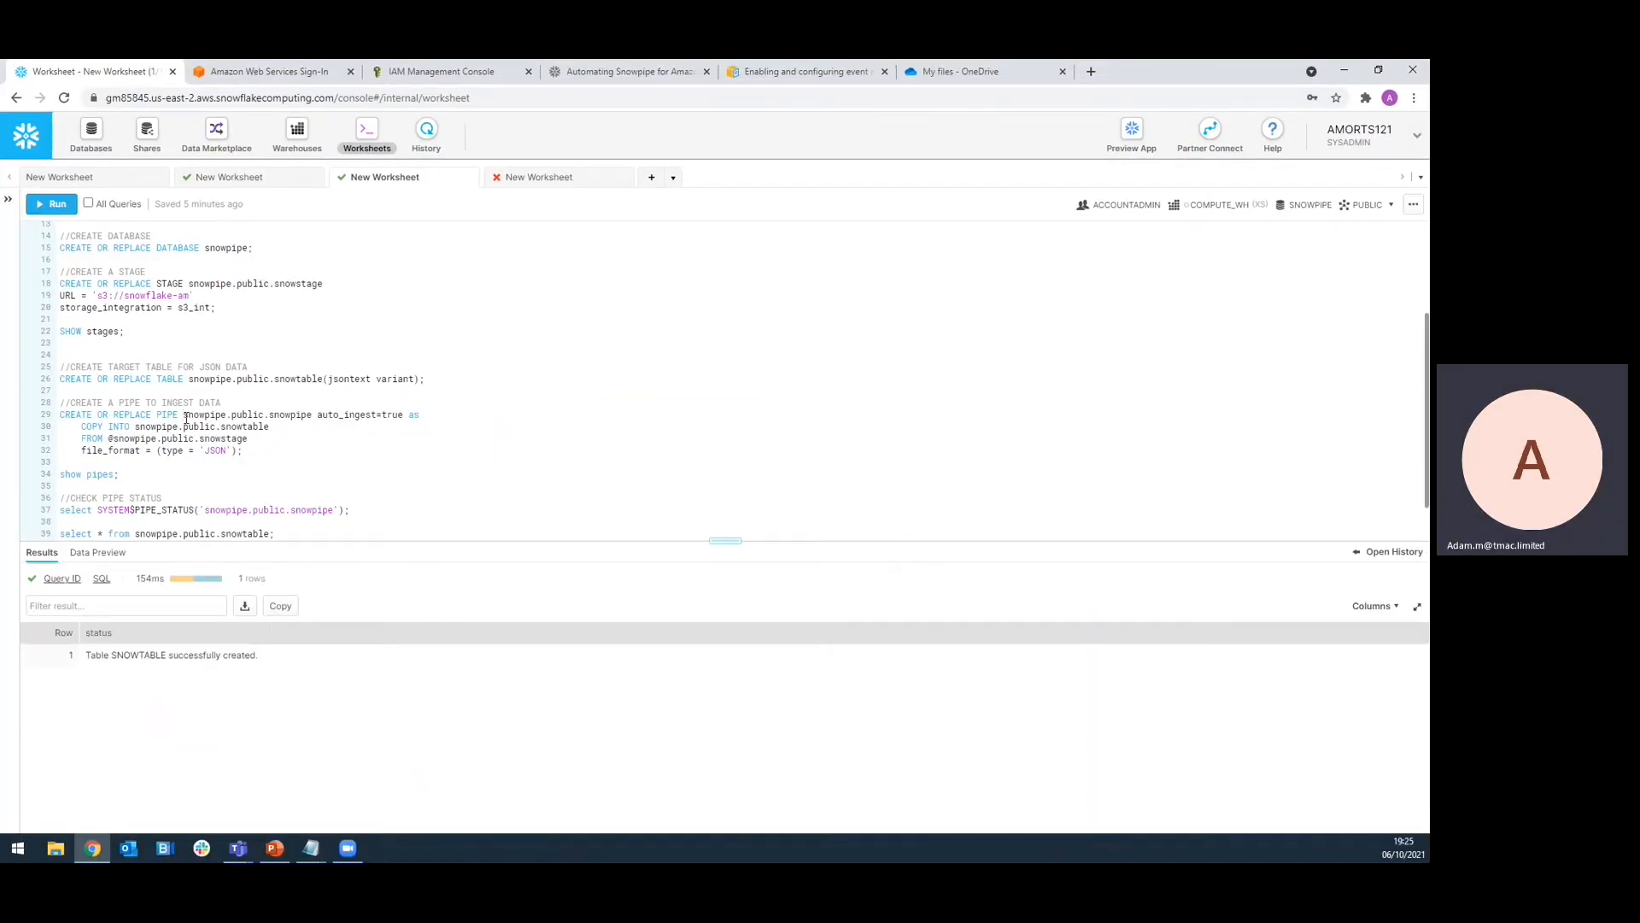
key(ctrl+Return)
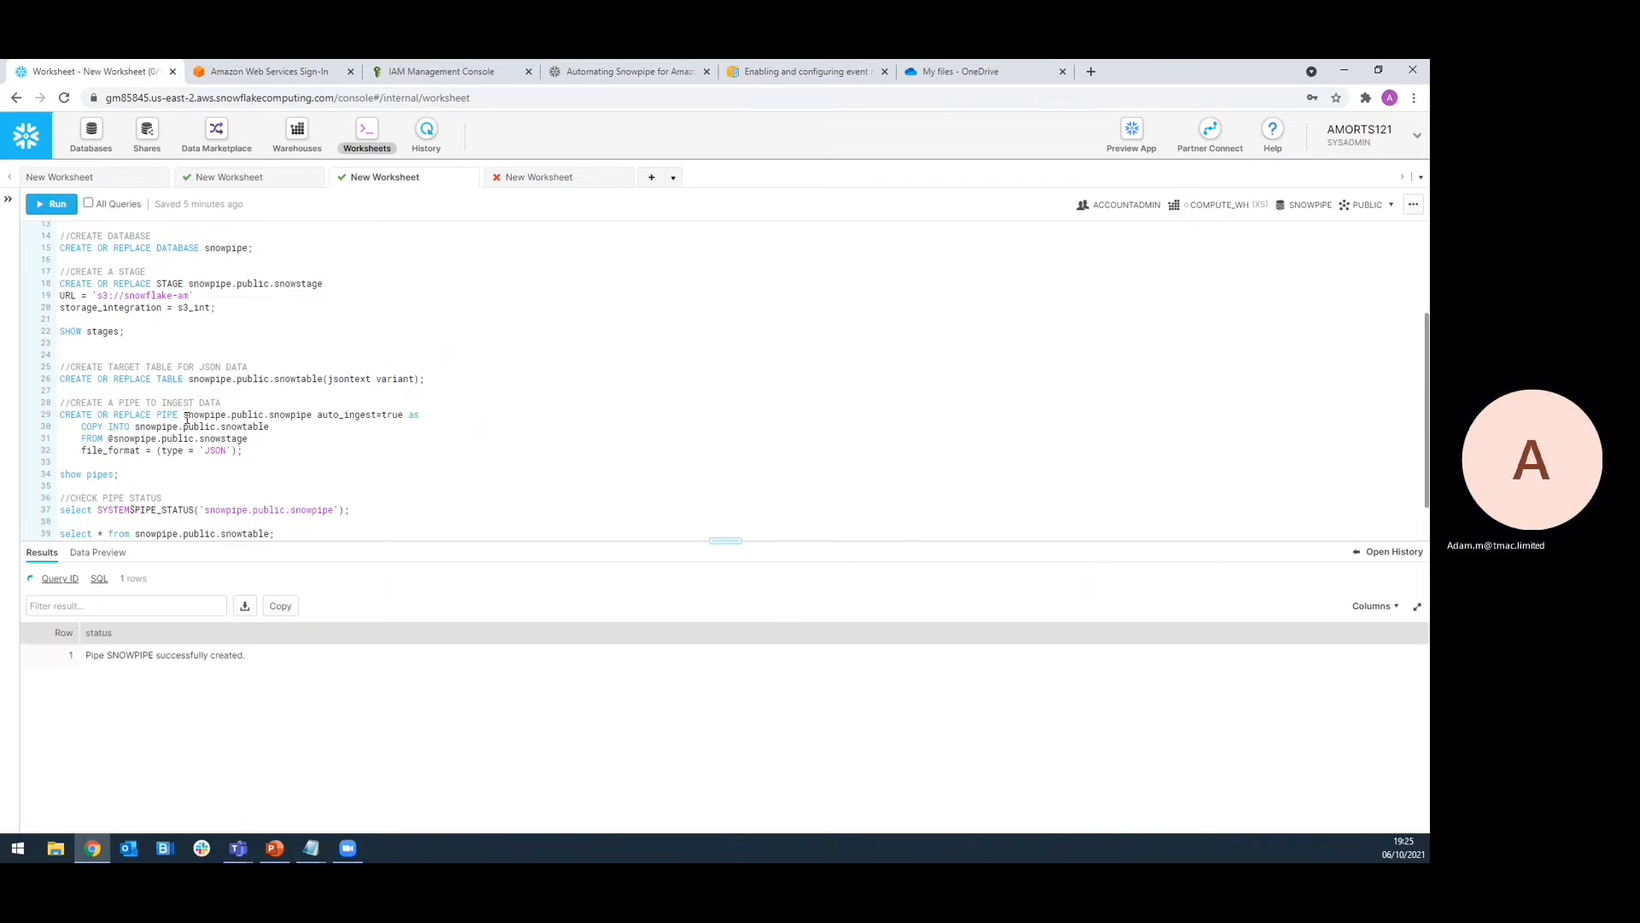
click(99, 474)
key(ctrl+Return)
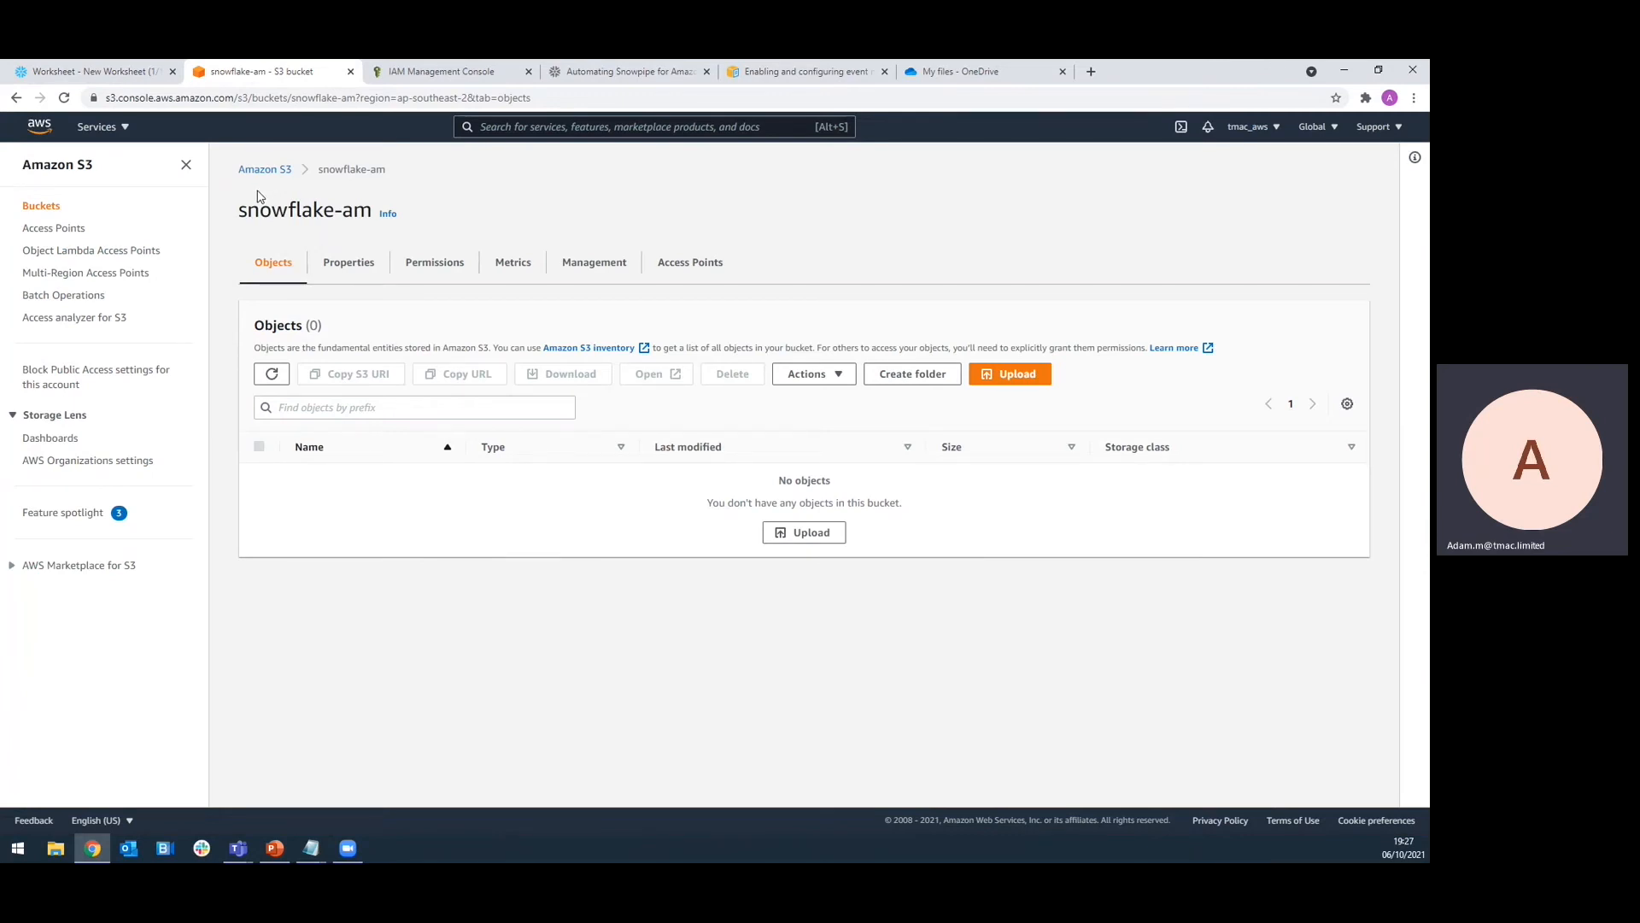
Start a snowflake-am event notification named snowpipe-event for all object create events
click(357, 266)
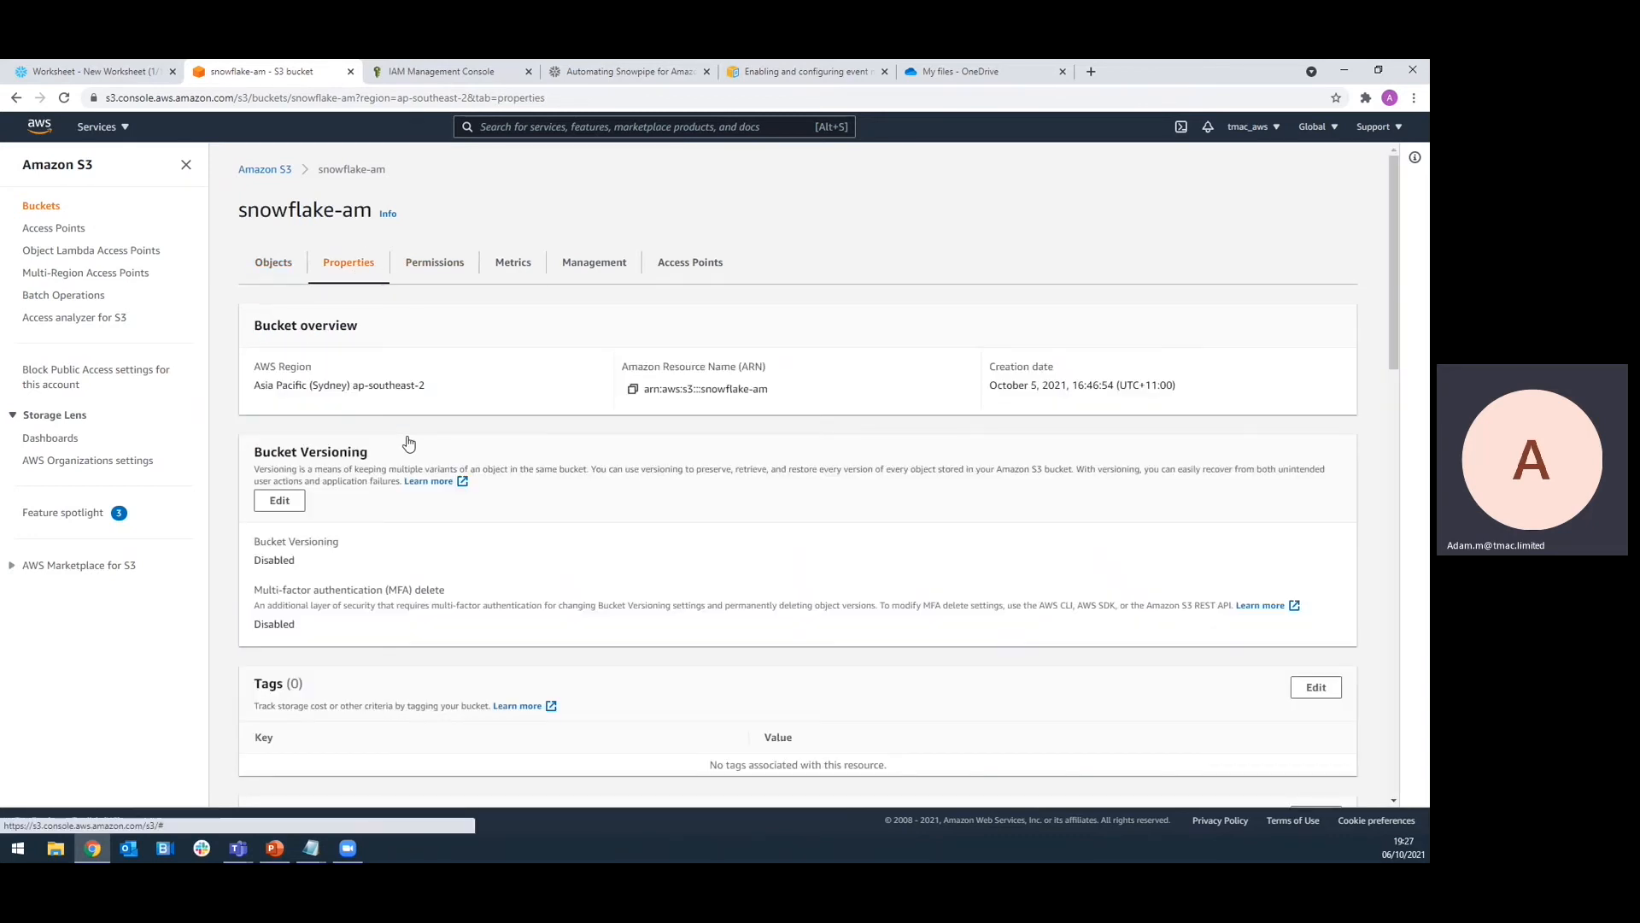
scroll(419, 488, down, 10)
scroll(416, 491, down, 4)
scroll(393, 461, up, 1)
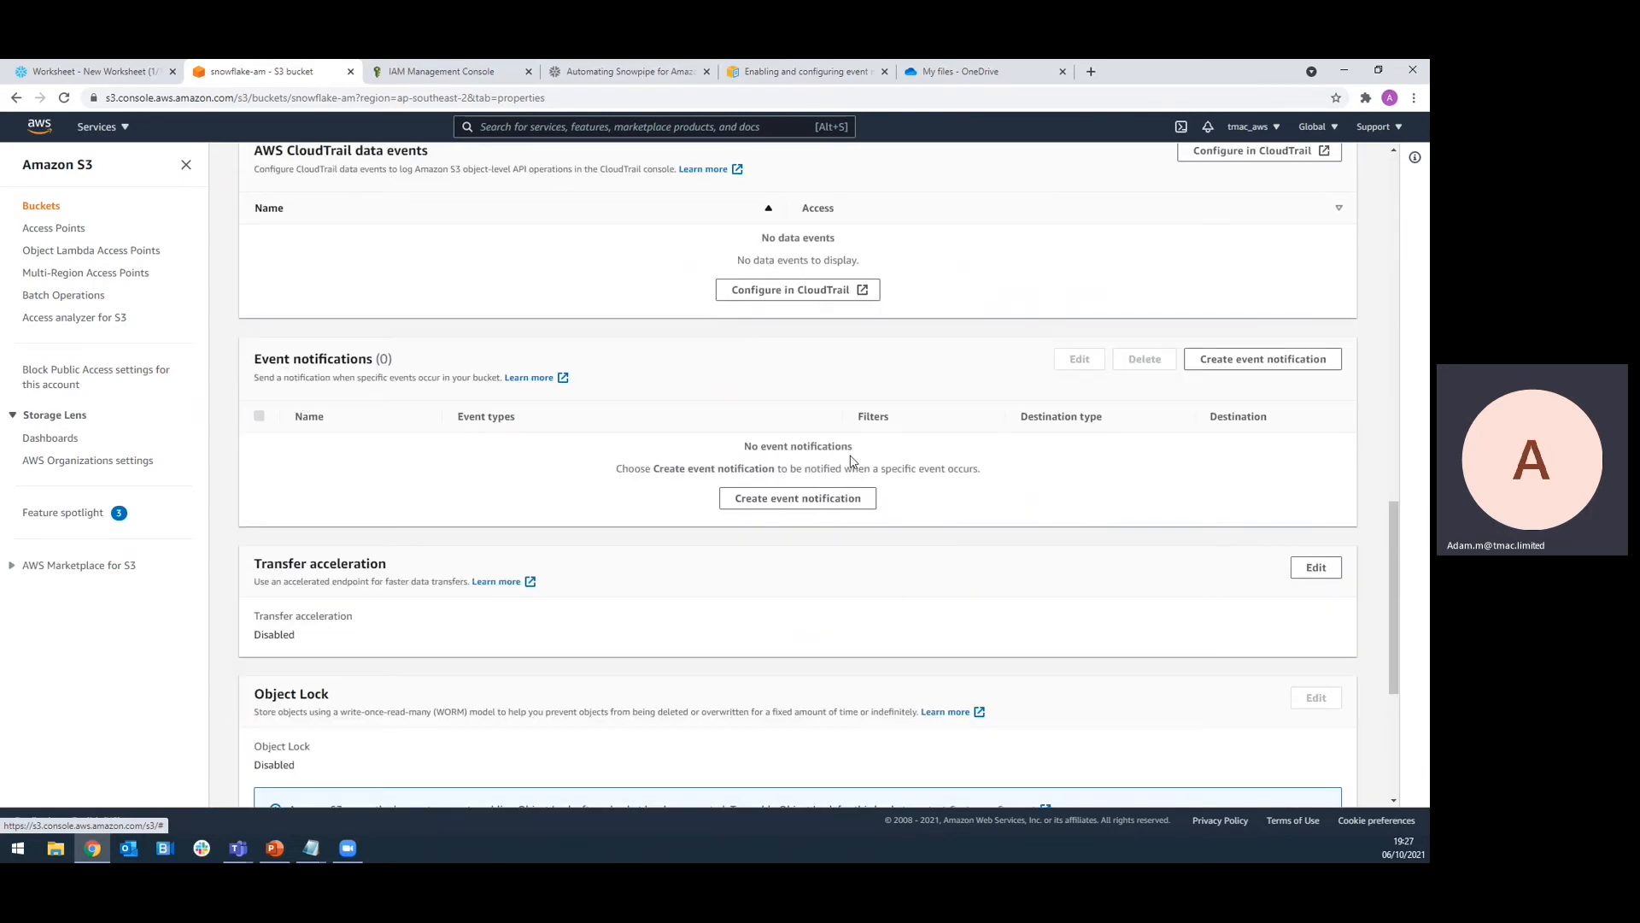
click(812, 508)
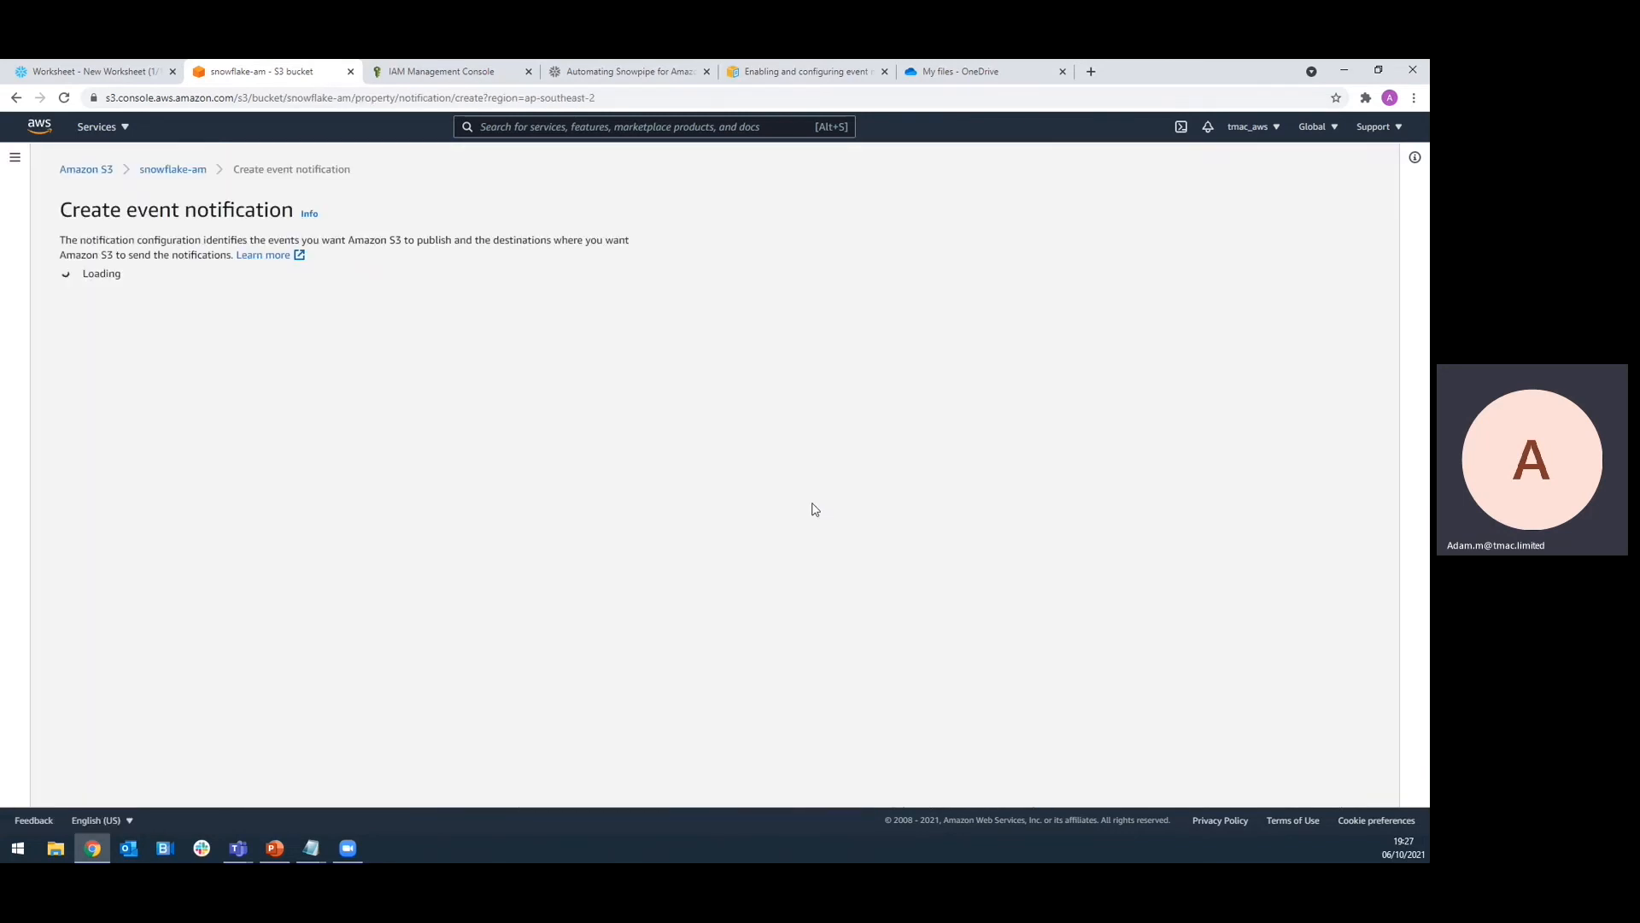
click(420, 361)
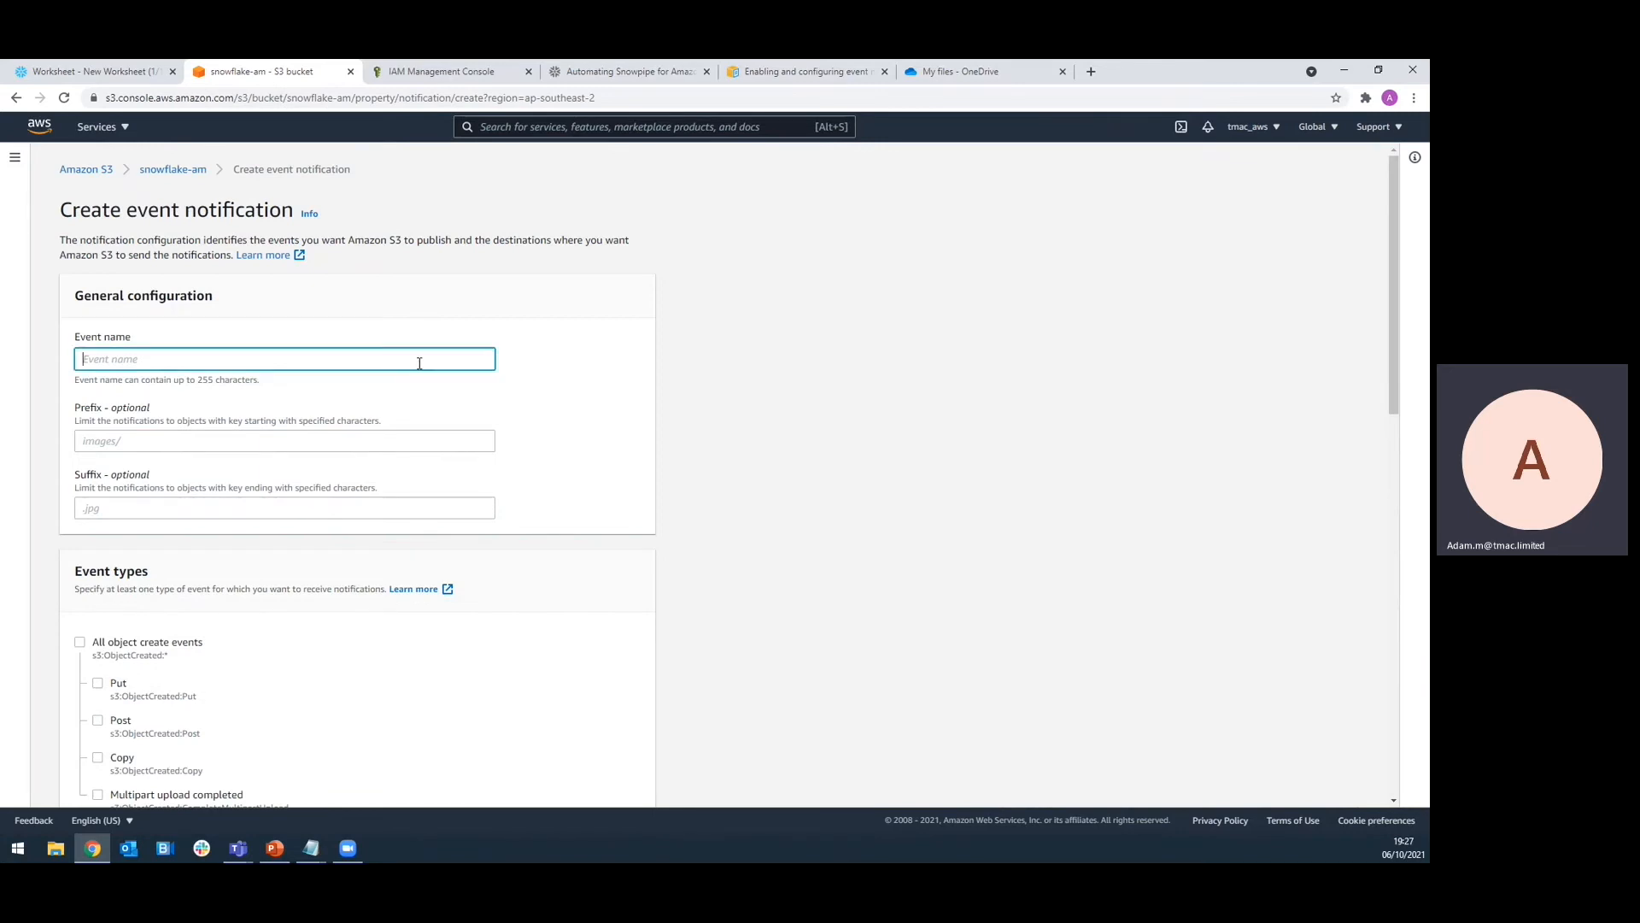
text(snowpipe-event)
scroll(410, 384, down, 3)
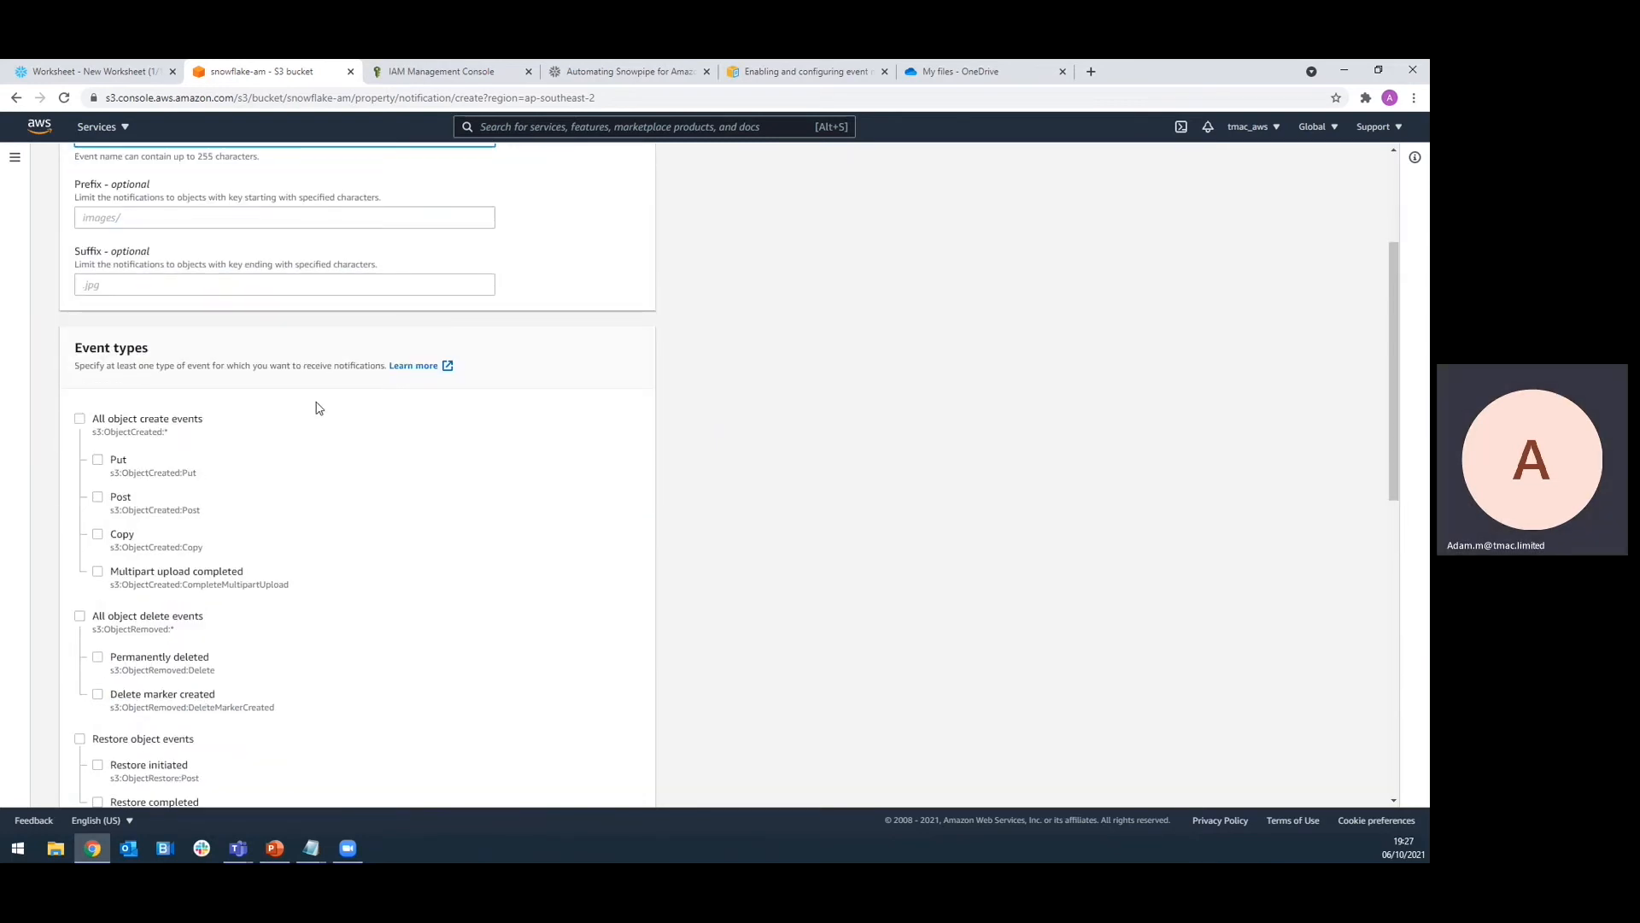
click(80, 419)
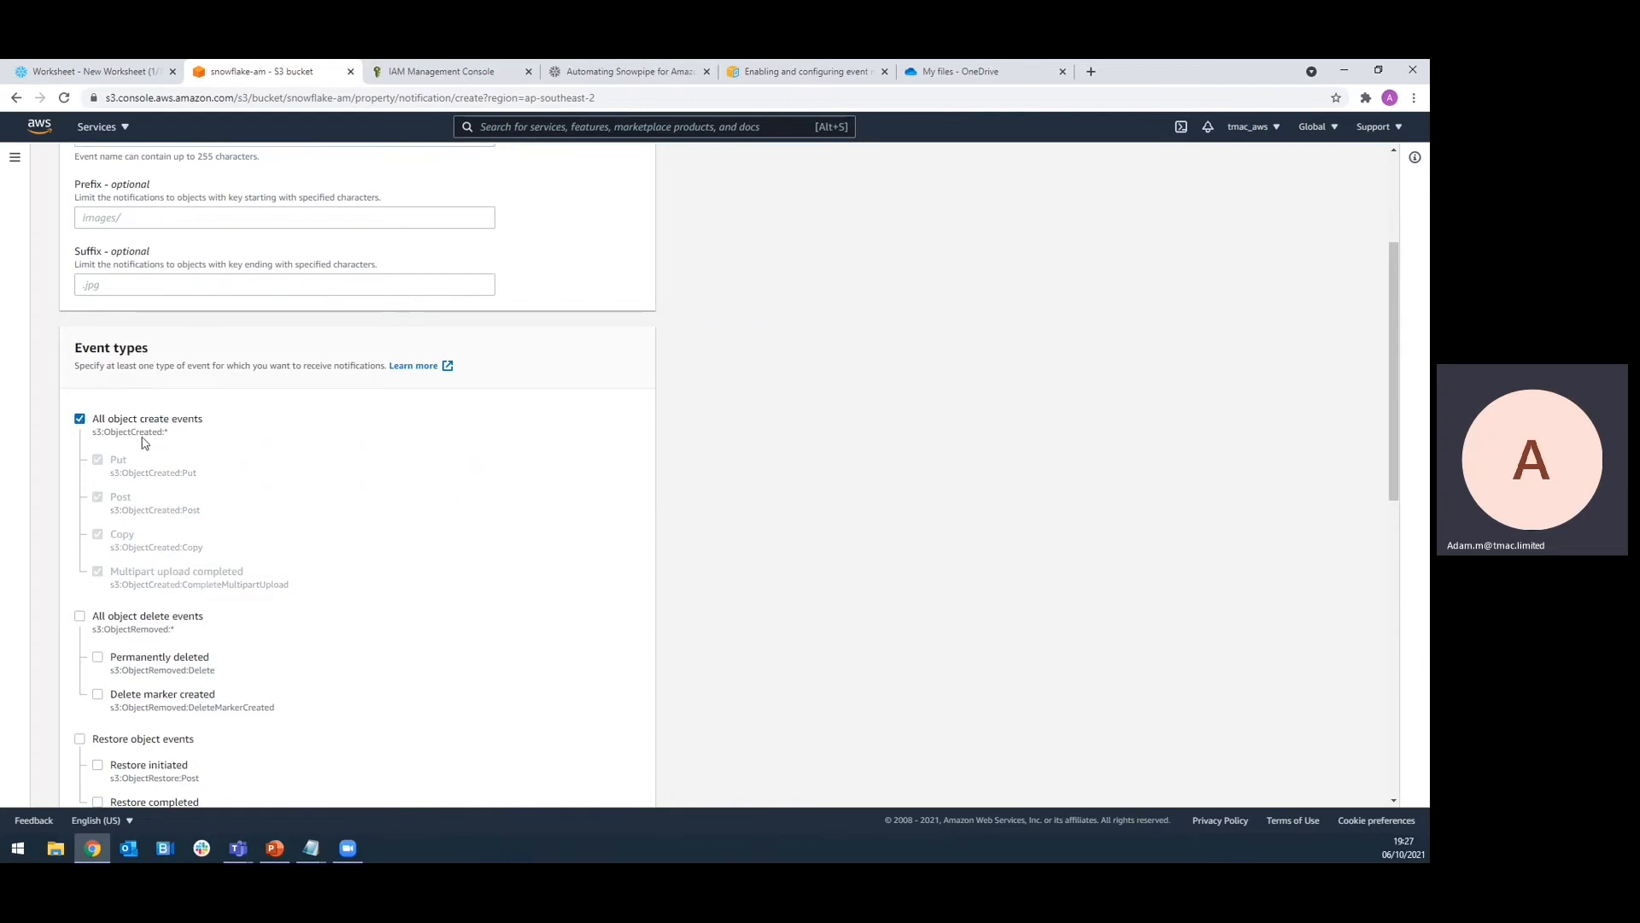
Point the notification at the Snowpipe SQS queue by pasting its ARN, and save it
scroll(342, 546, down, 3)
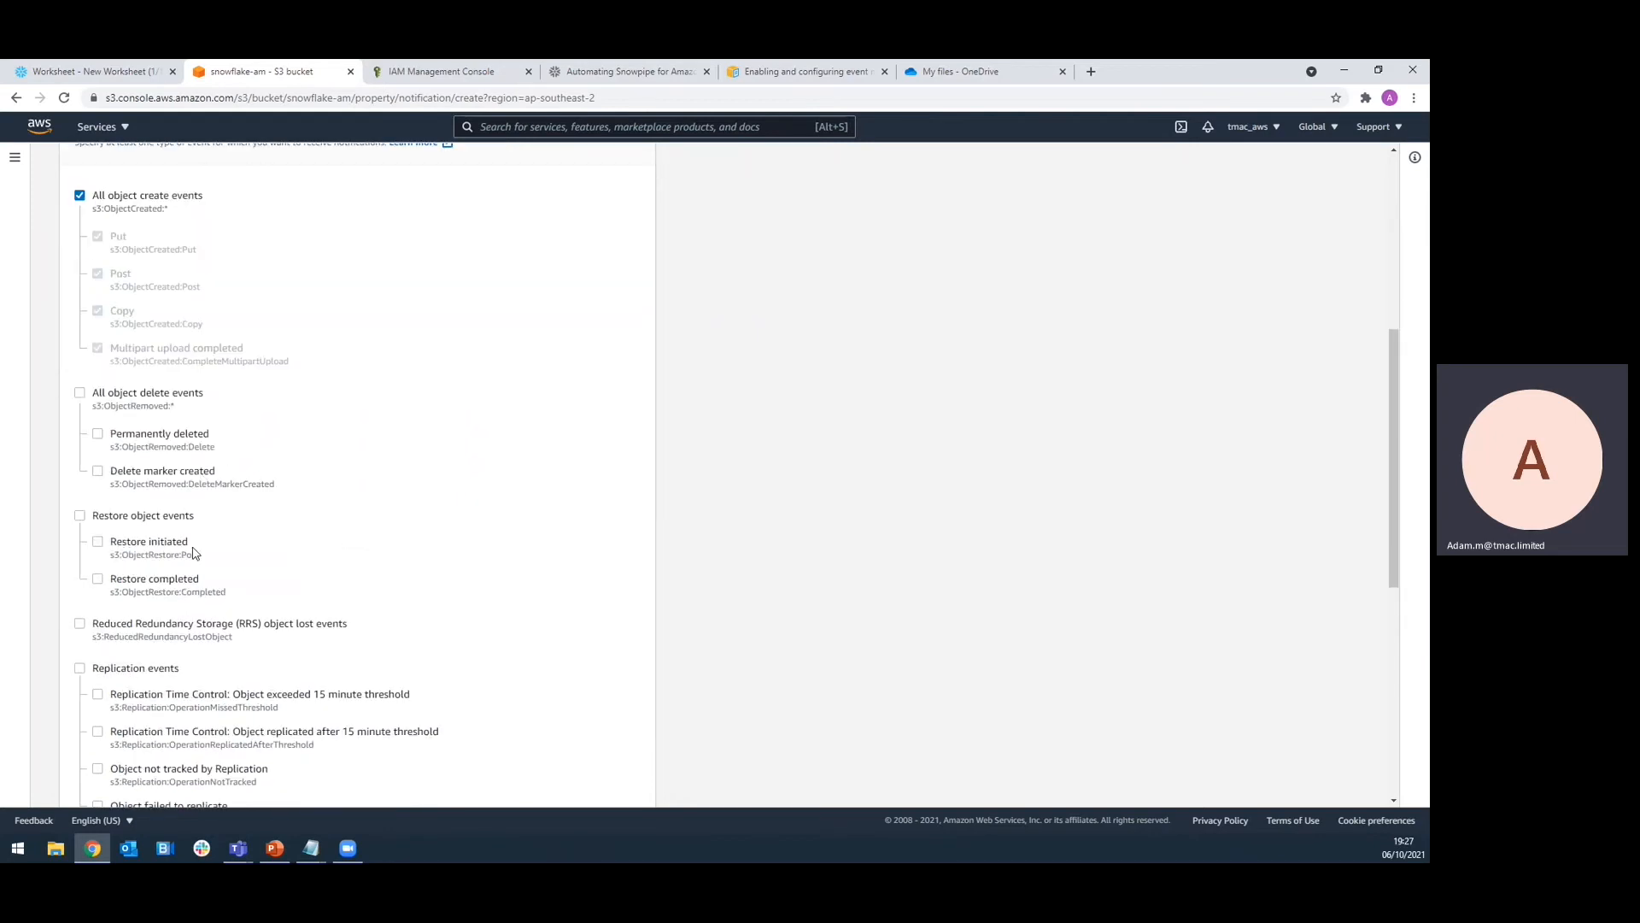
scroll(159, 375, down, 1)
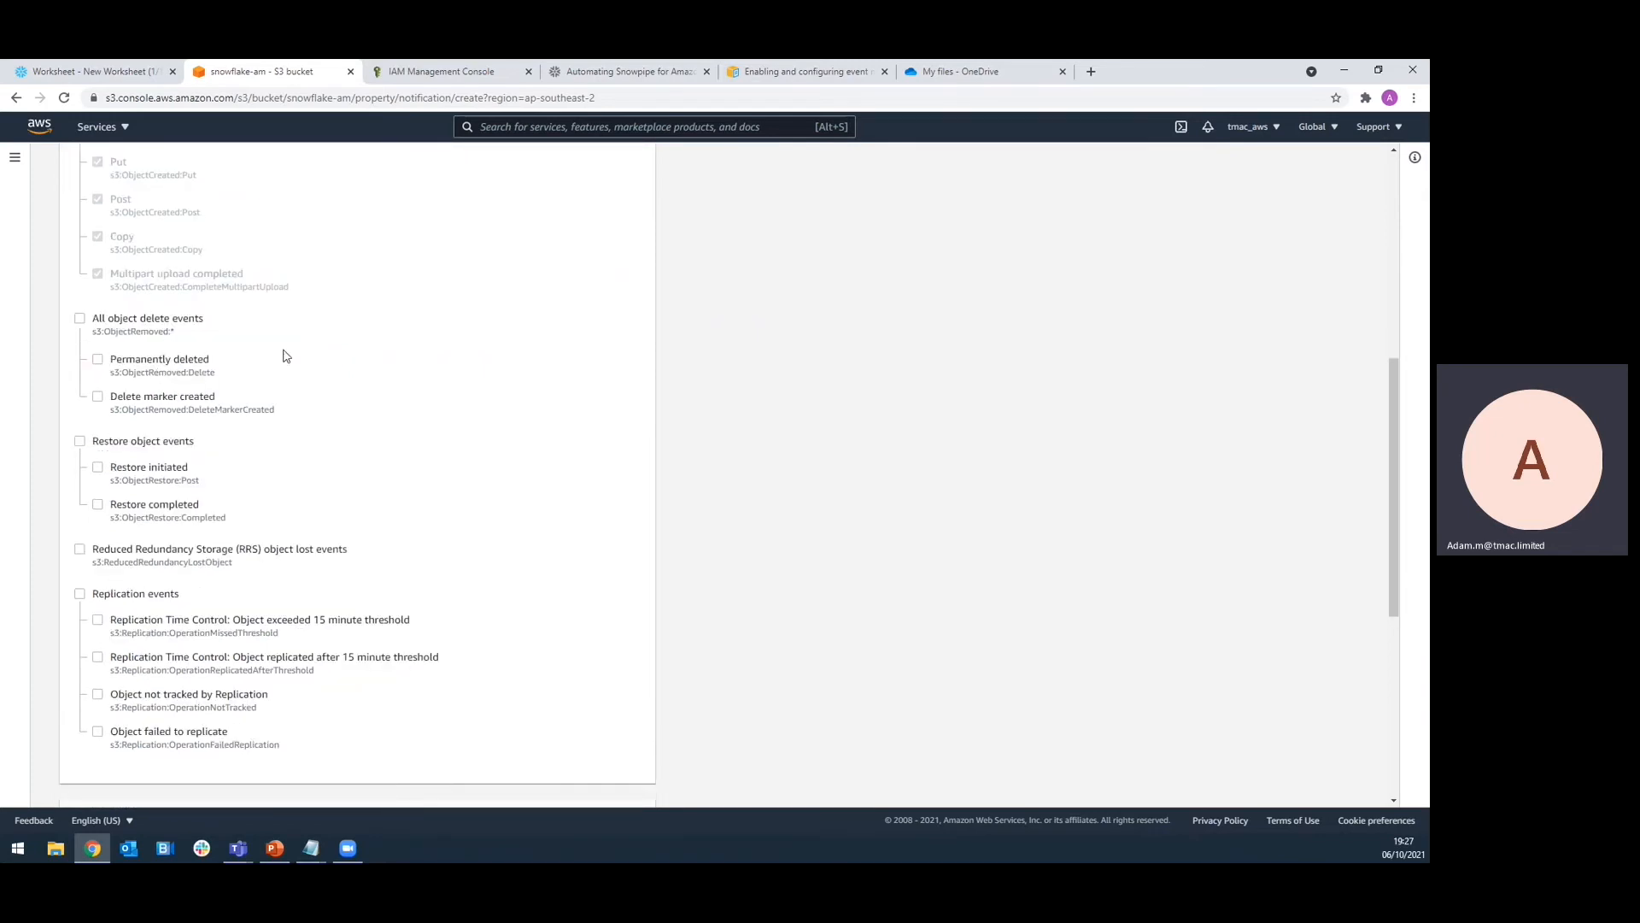
scroll(286, 357, down, 4)
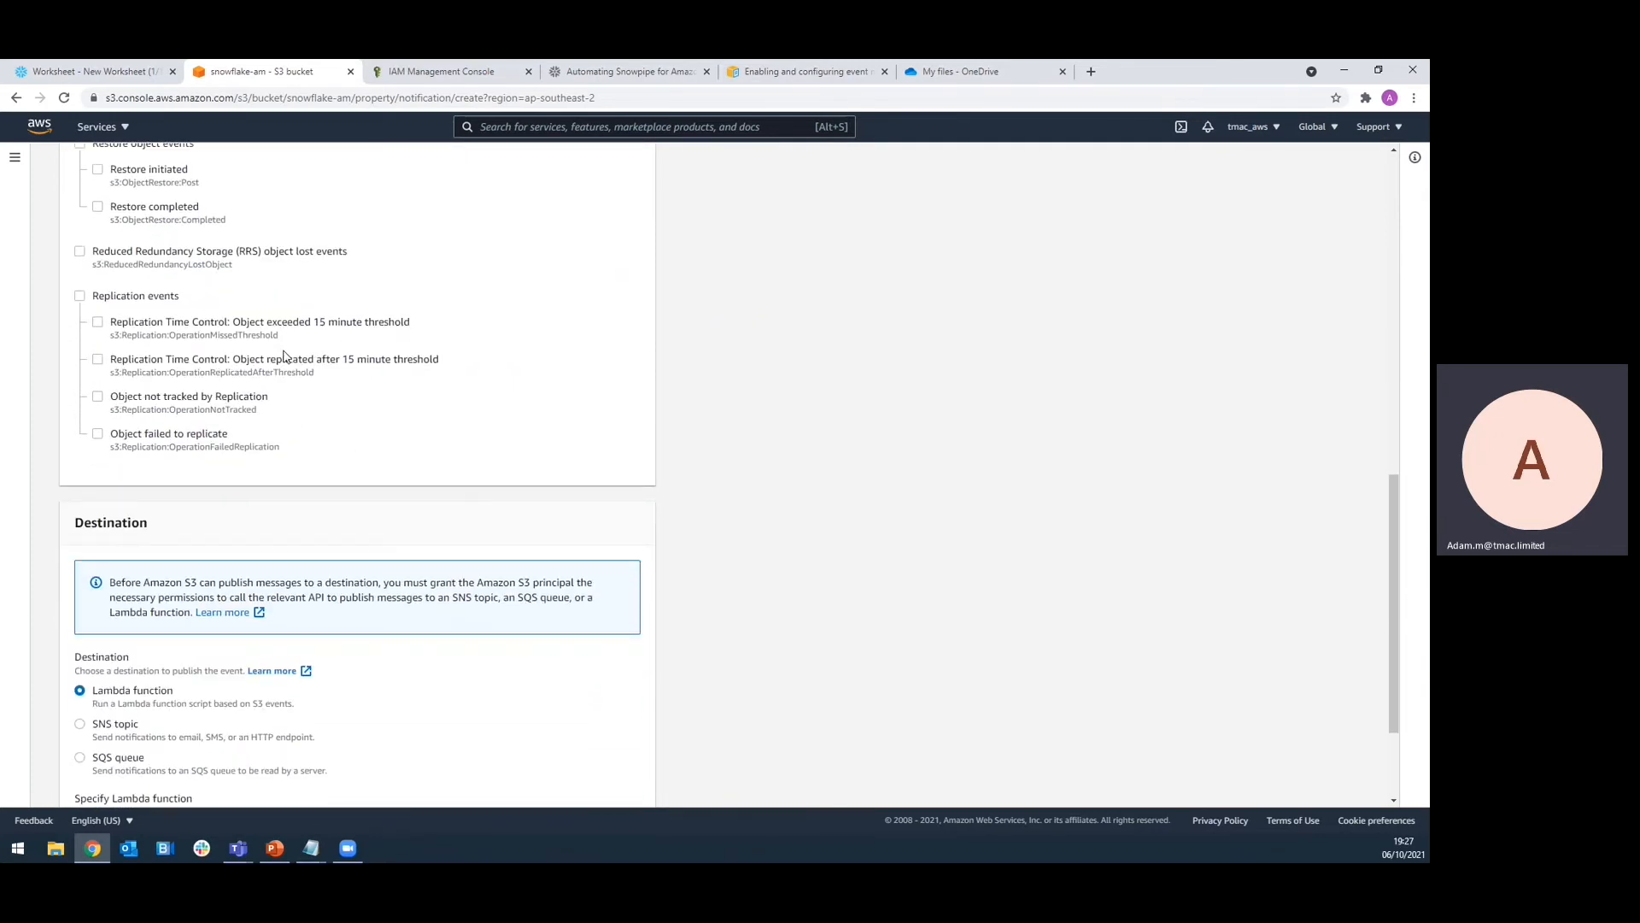
scroll(284, 357, down, 2)
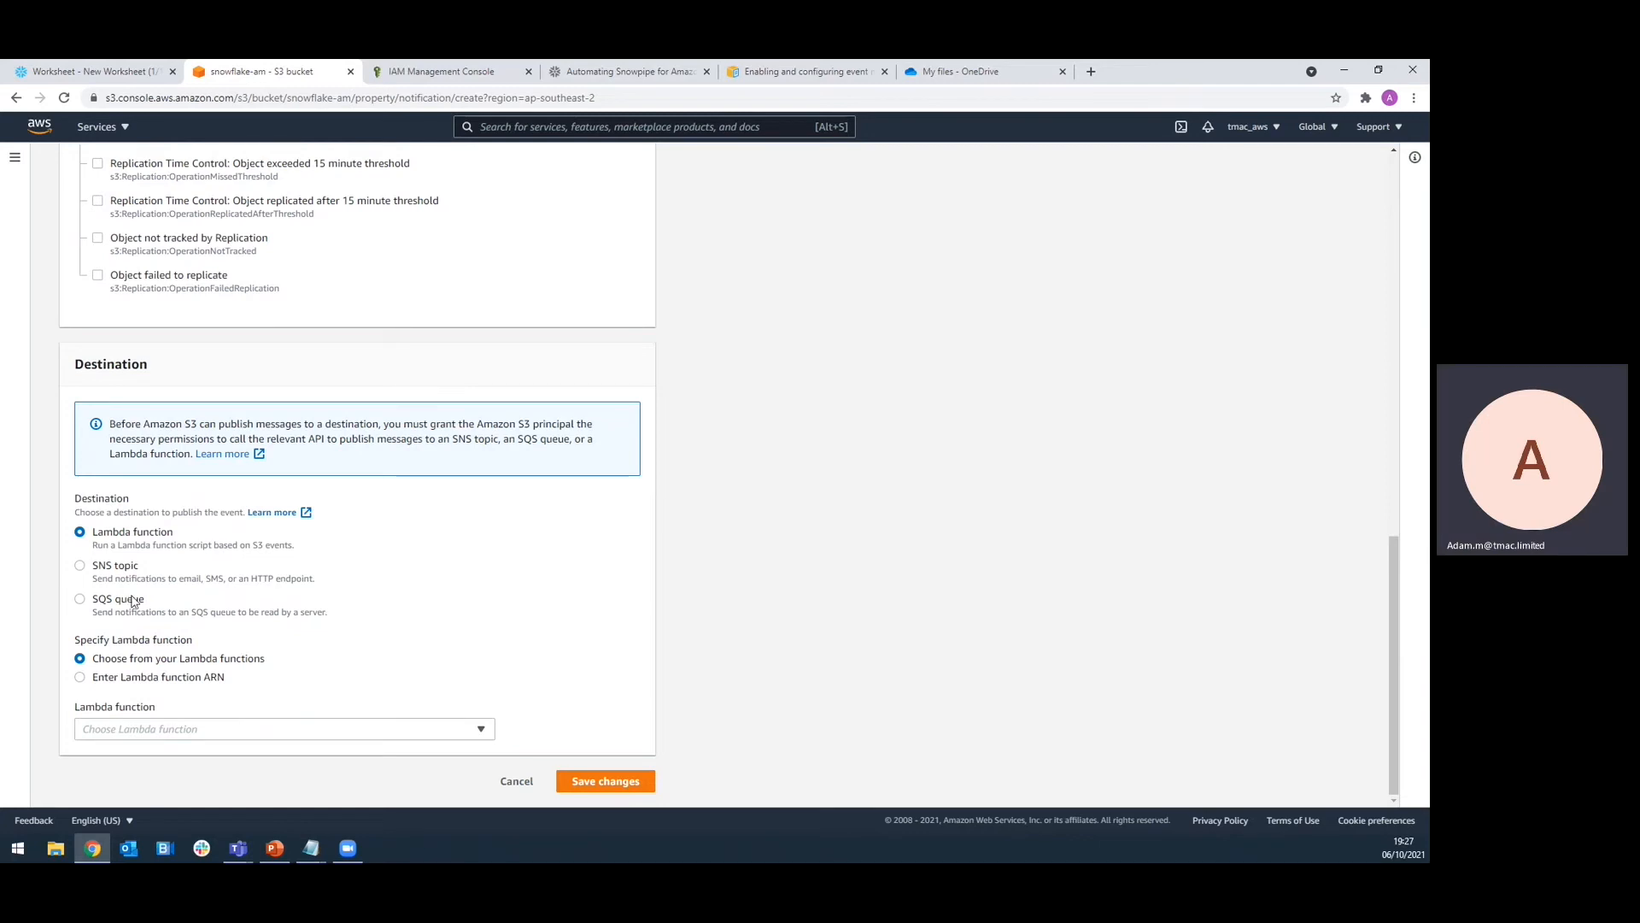
click(80, 601)
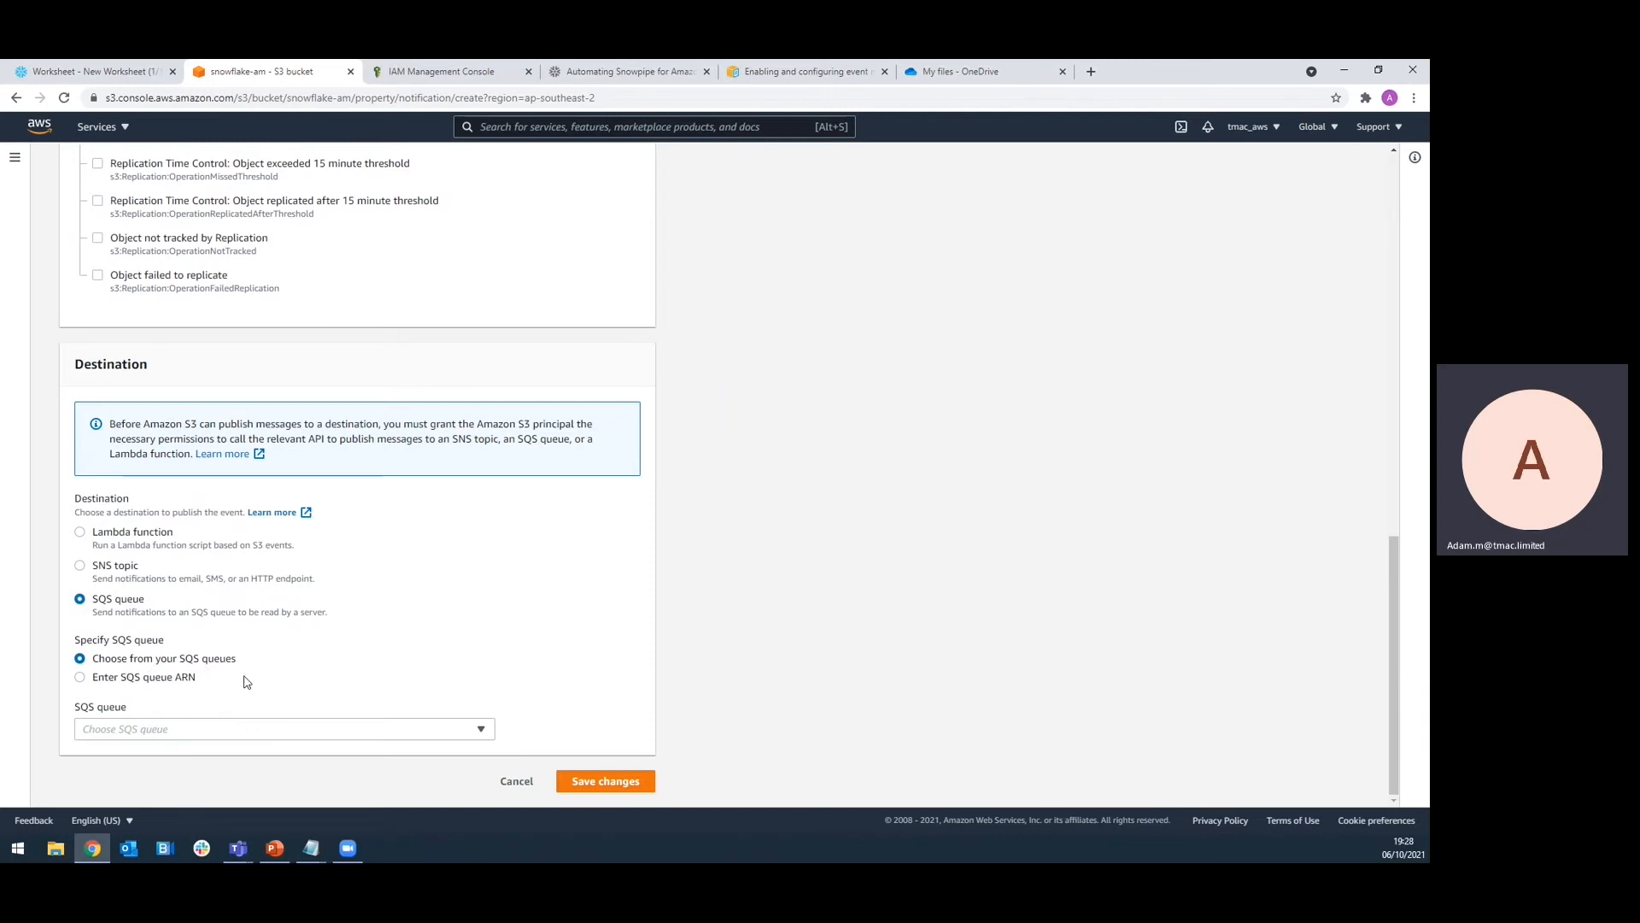
click(303, 731)
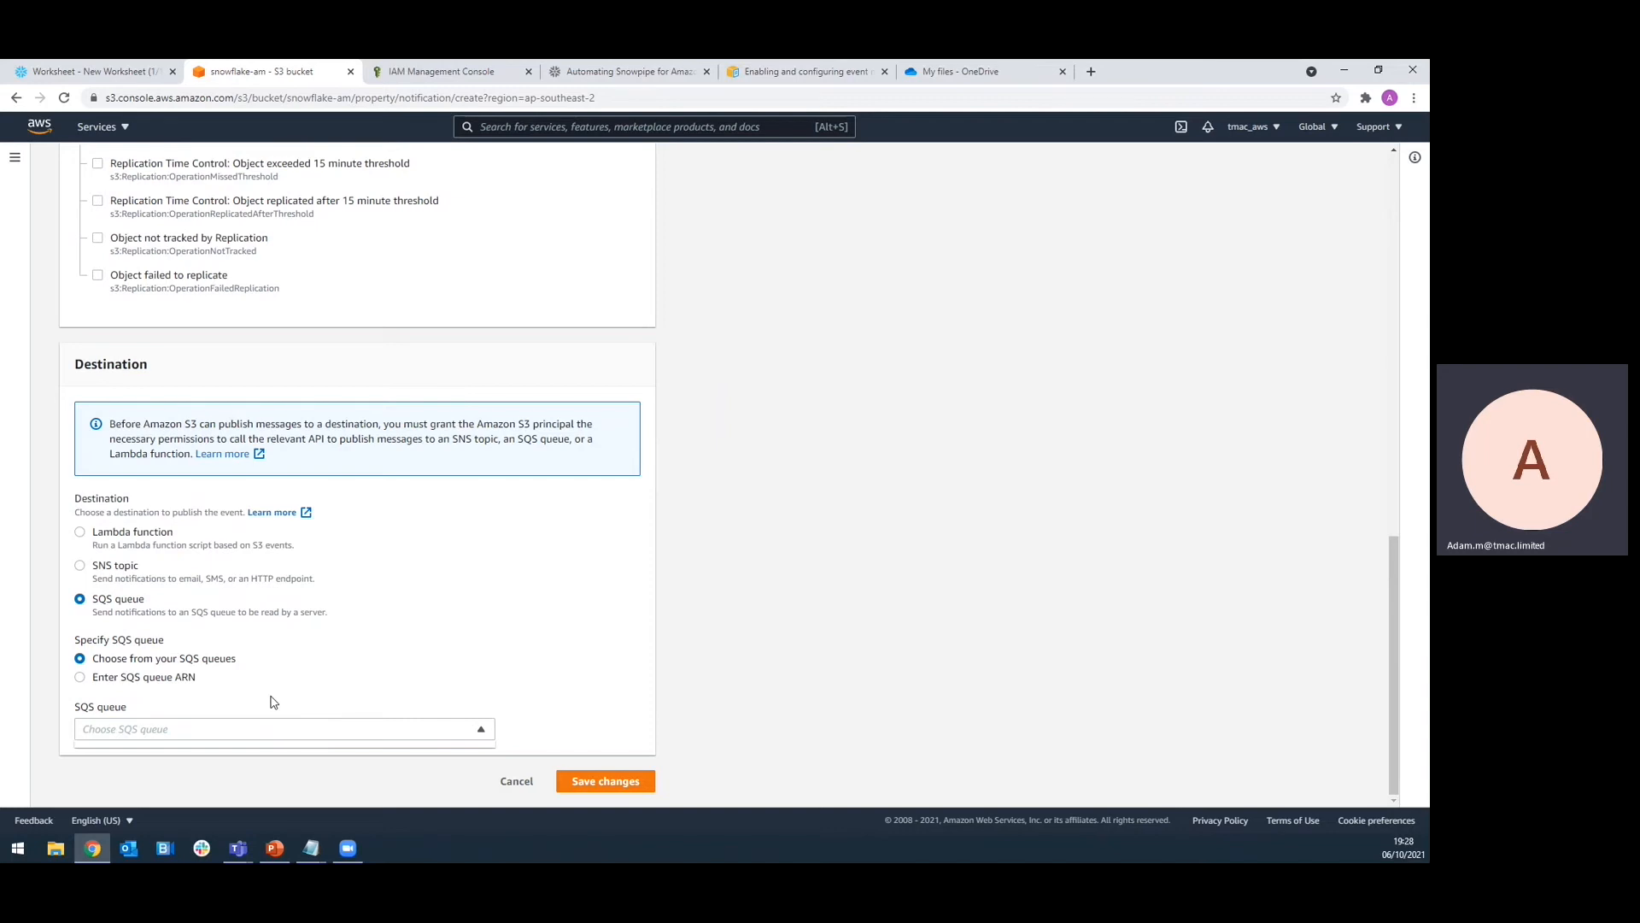
click(80, 680)
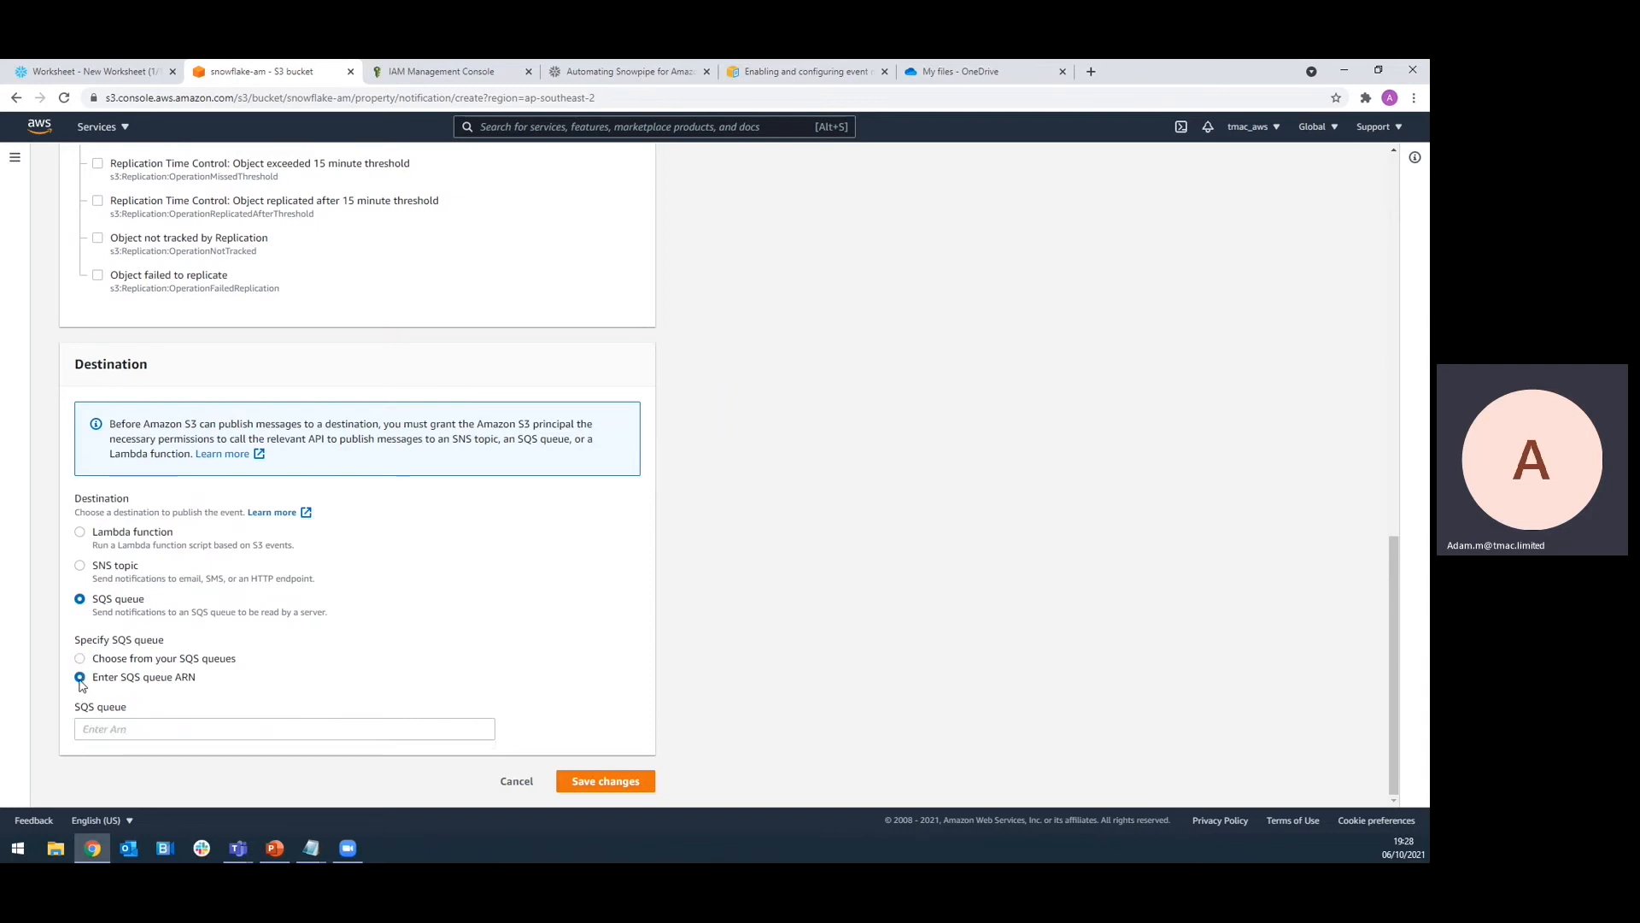
click(138, 724)
key(ctrl+v)
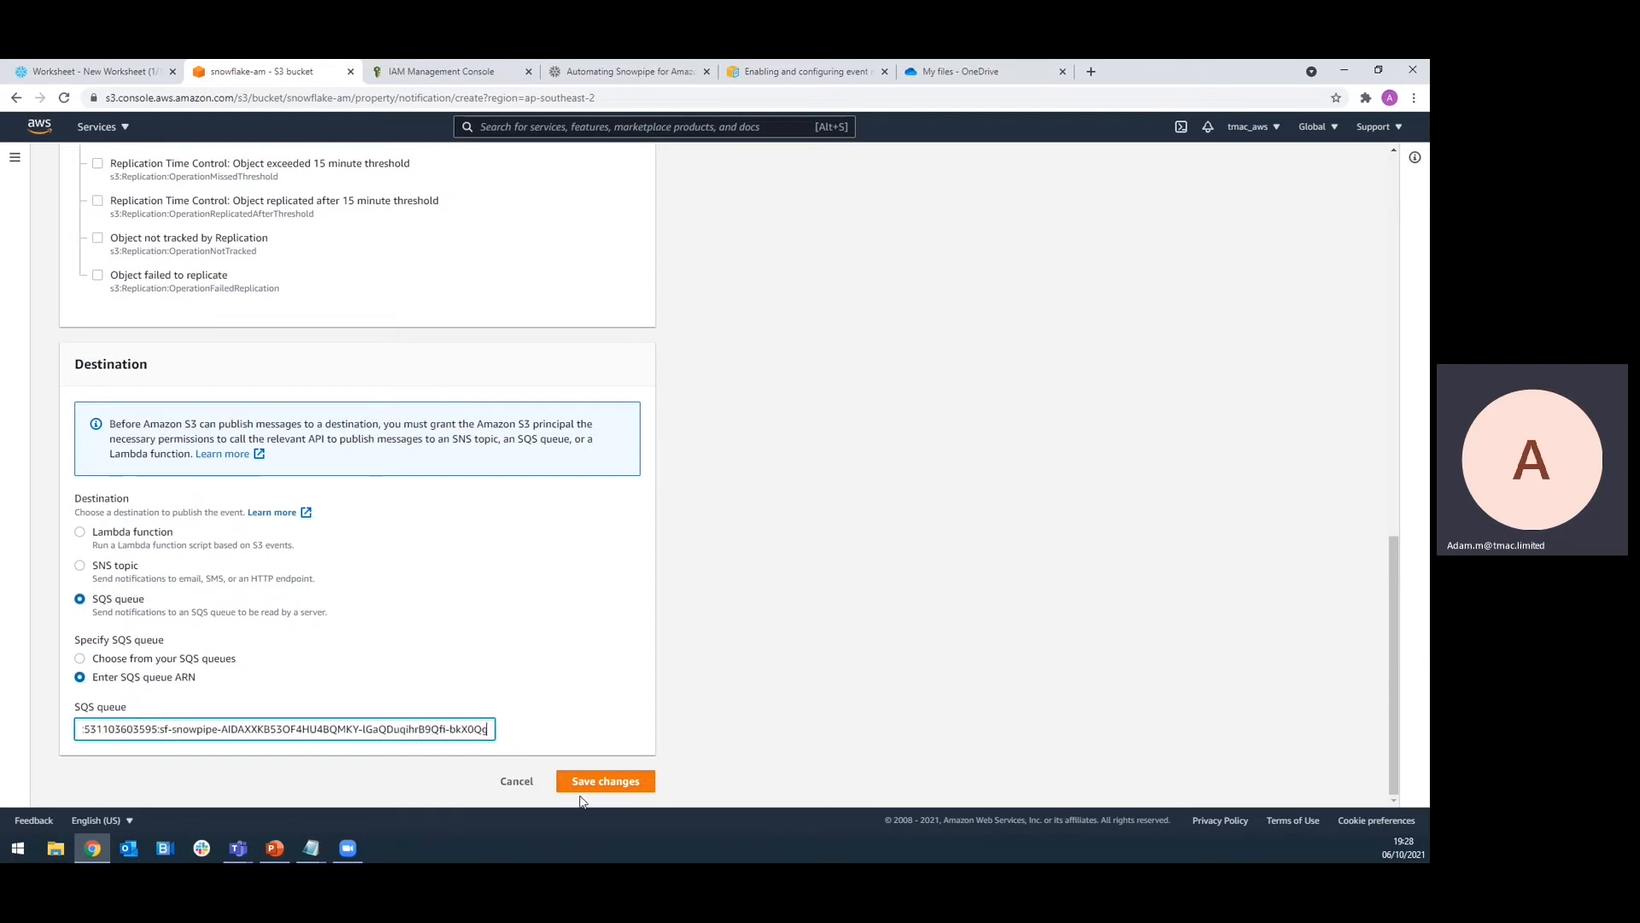
click(605, 782)
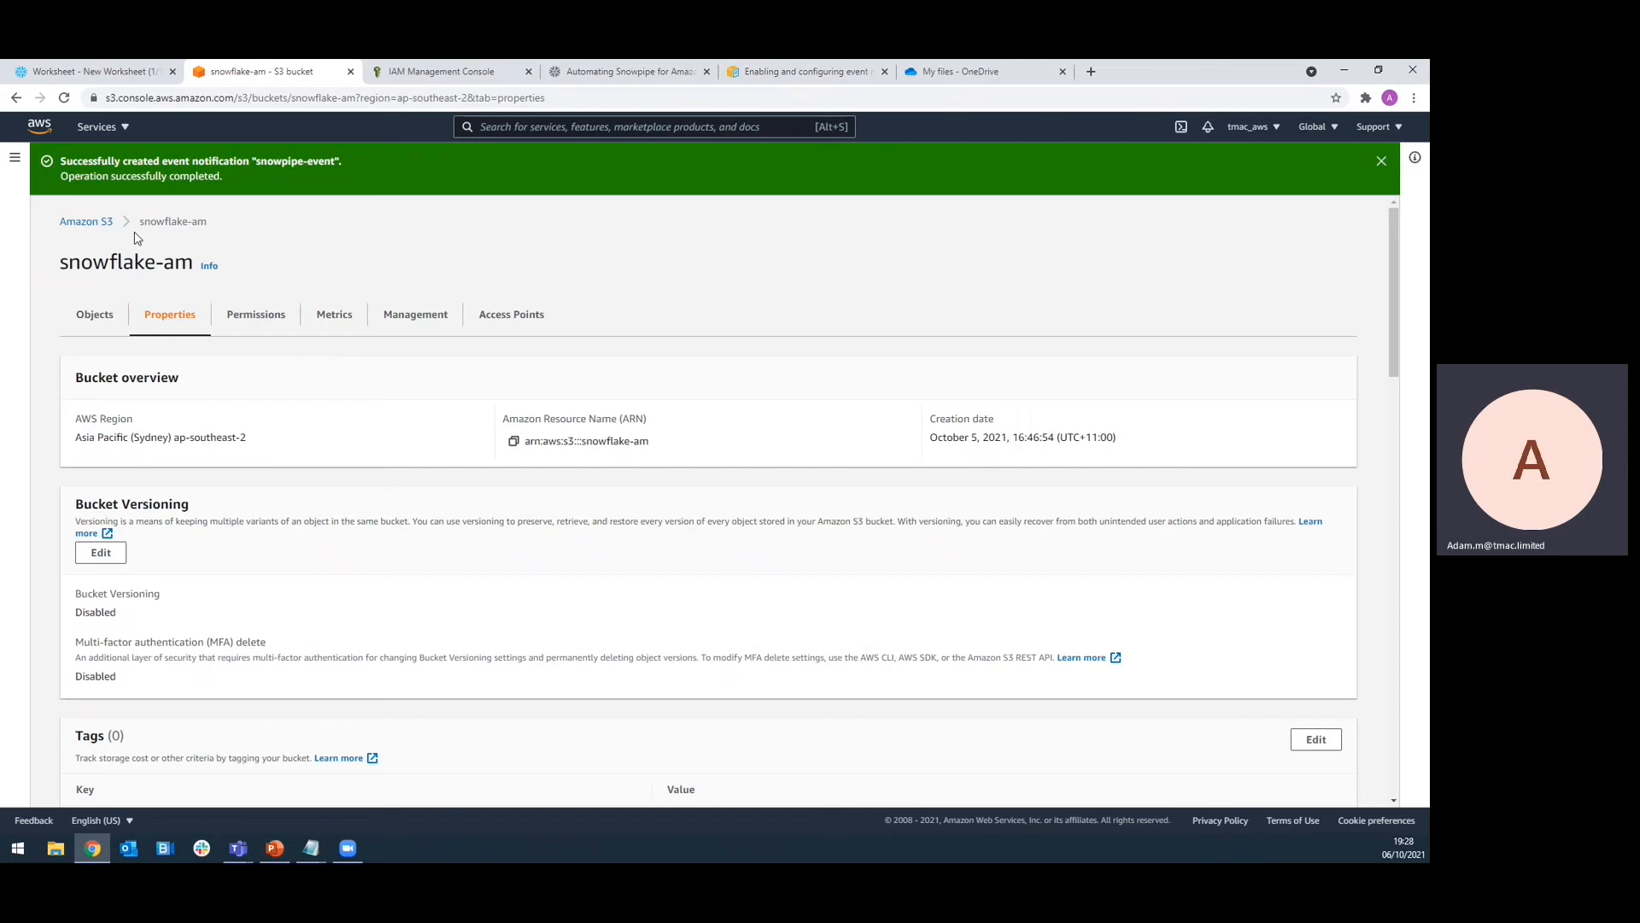
click(98, 223)
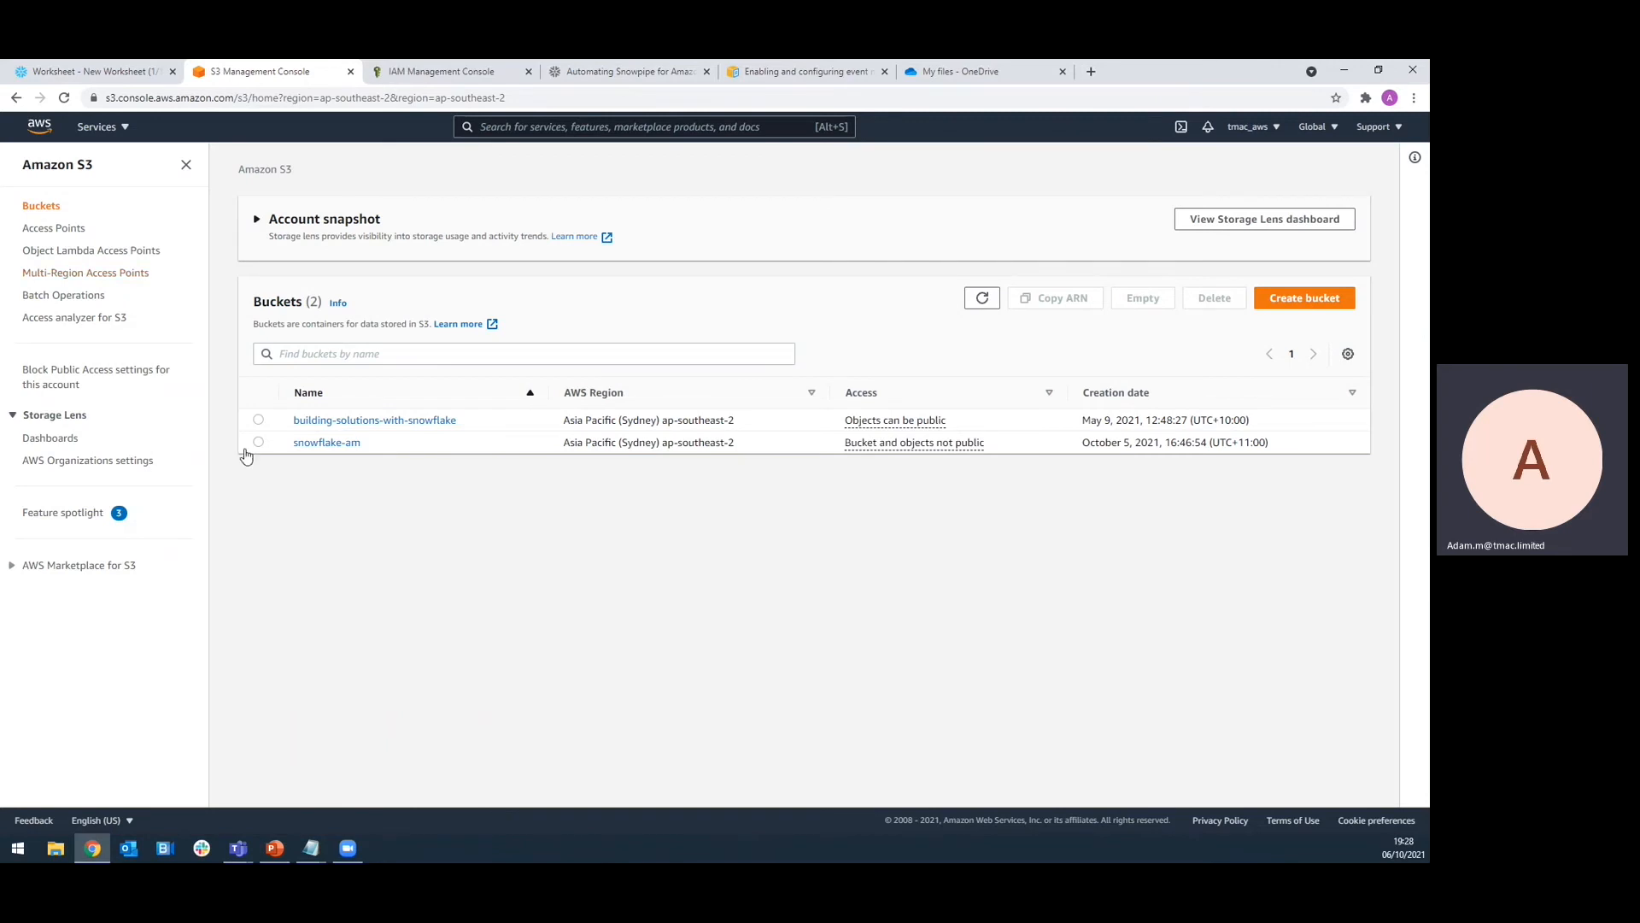
click(321, 442)
Check the snowpipe status, confirming it is RUNNING with no pending files
click(96, 72)
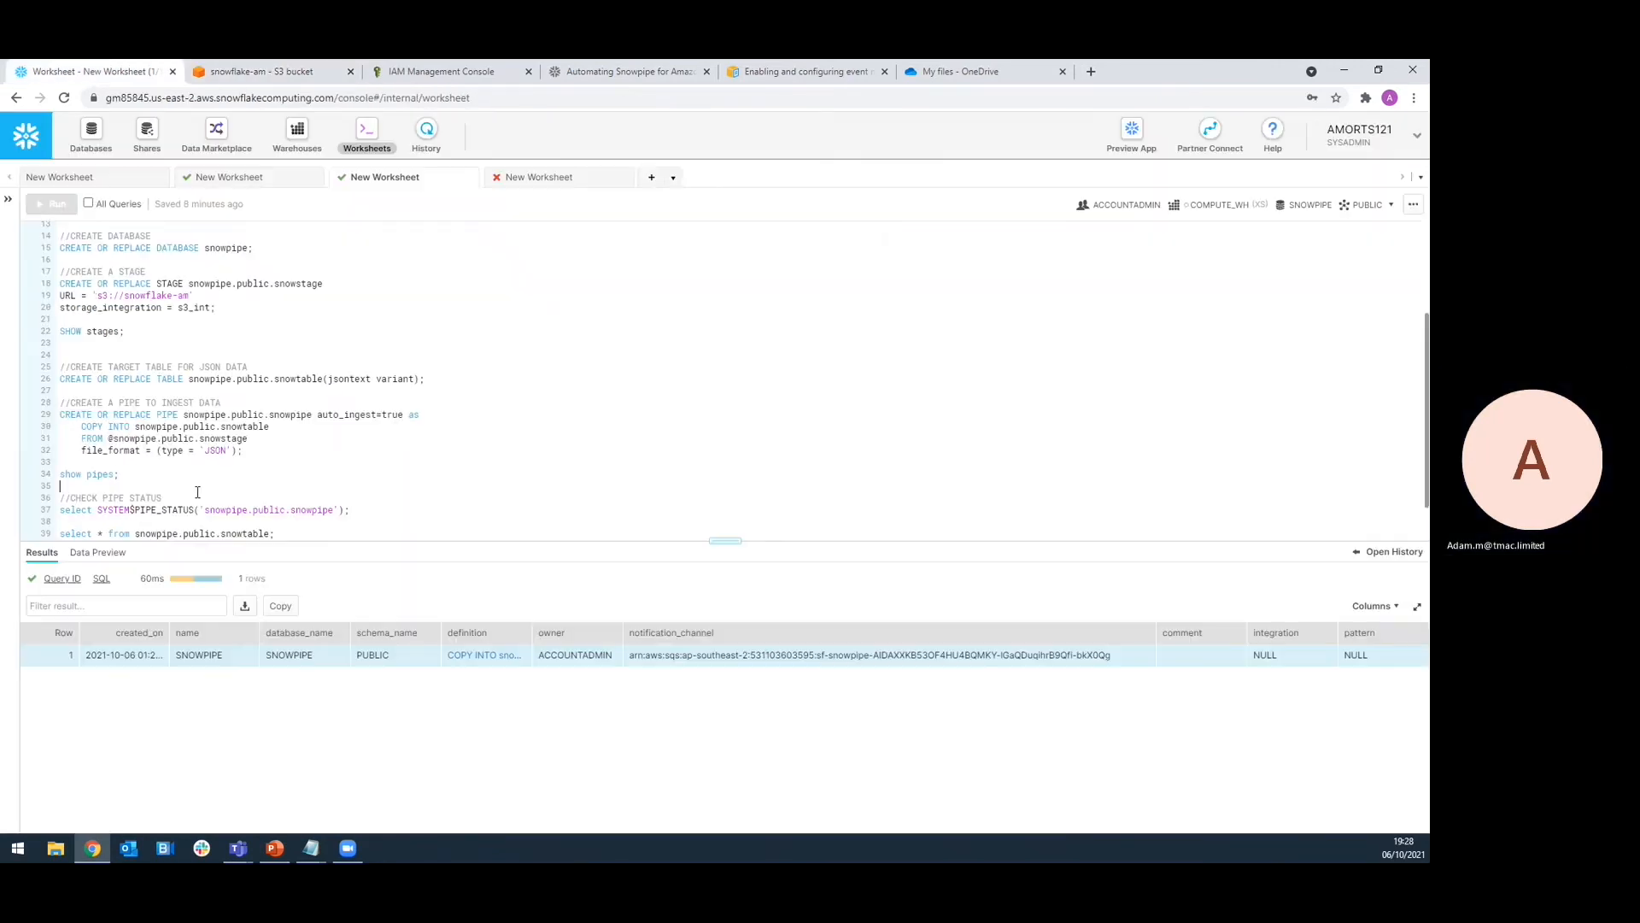
scroll(196, 491, down, 1)
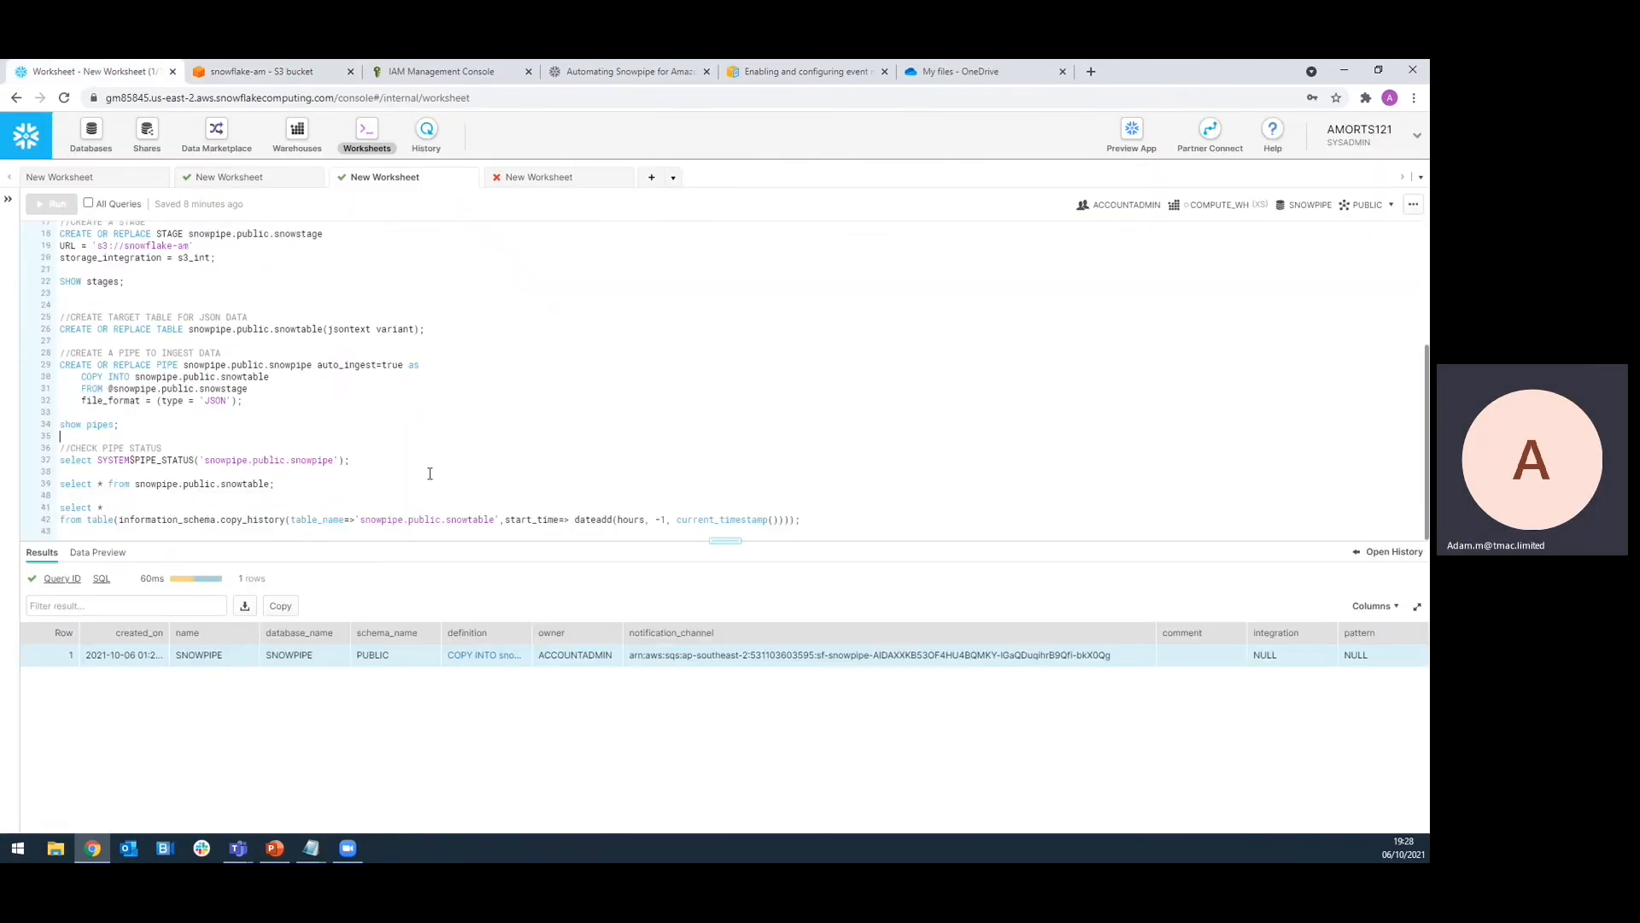
click(185, 461)
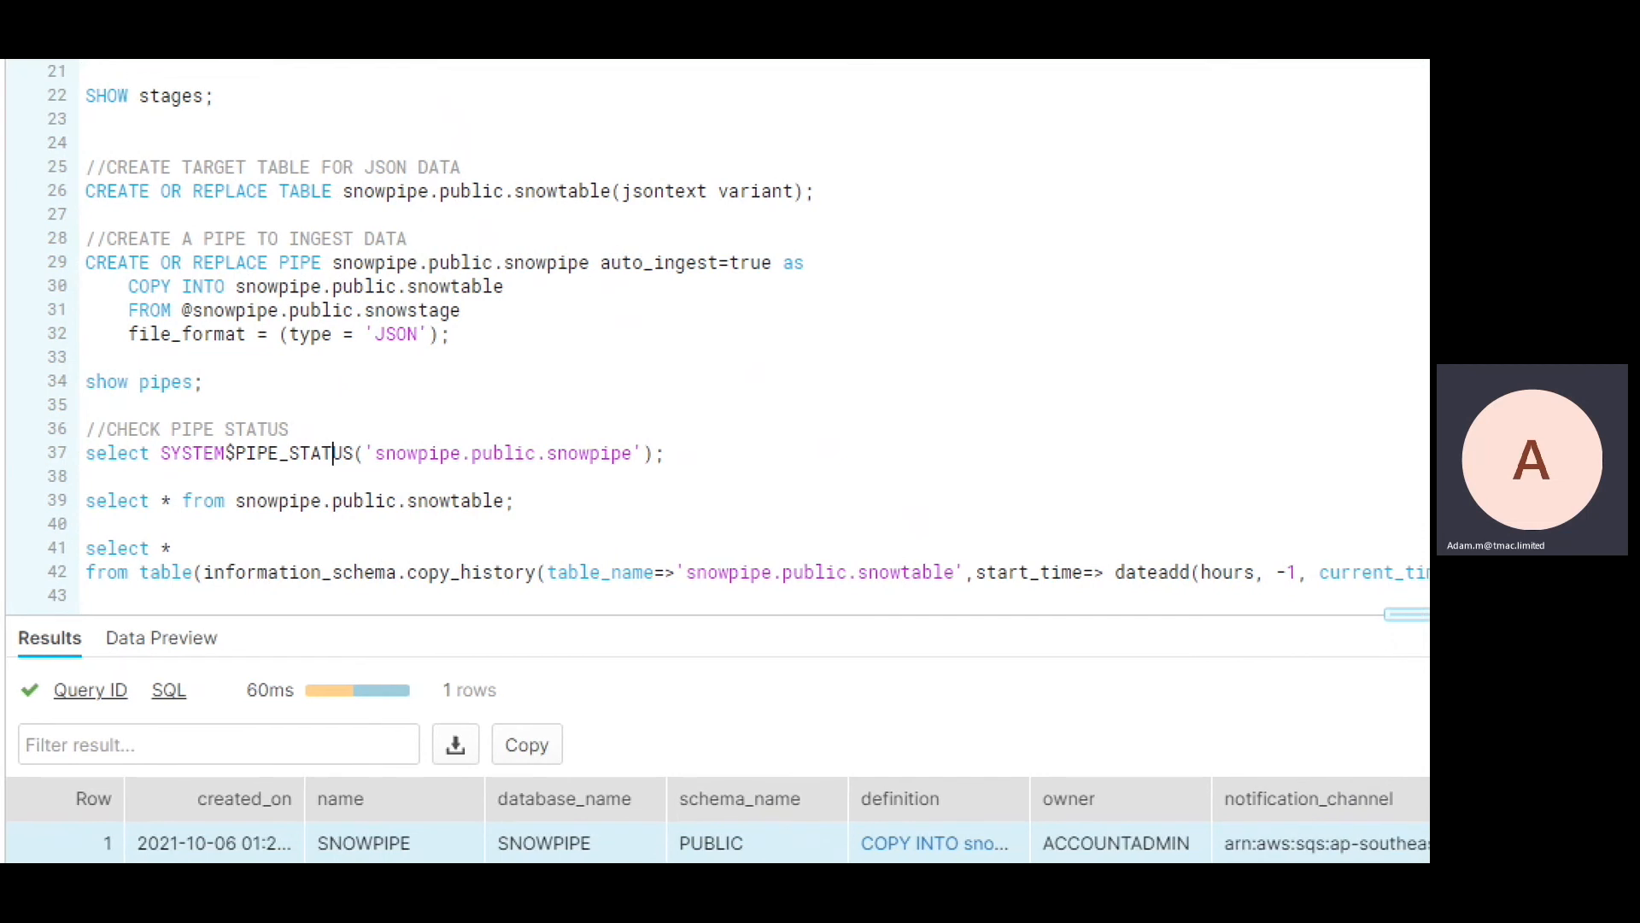
drag(97, 471, 654, 475)
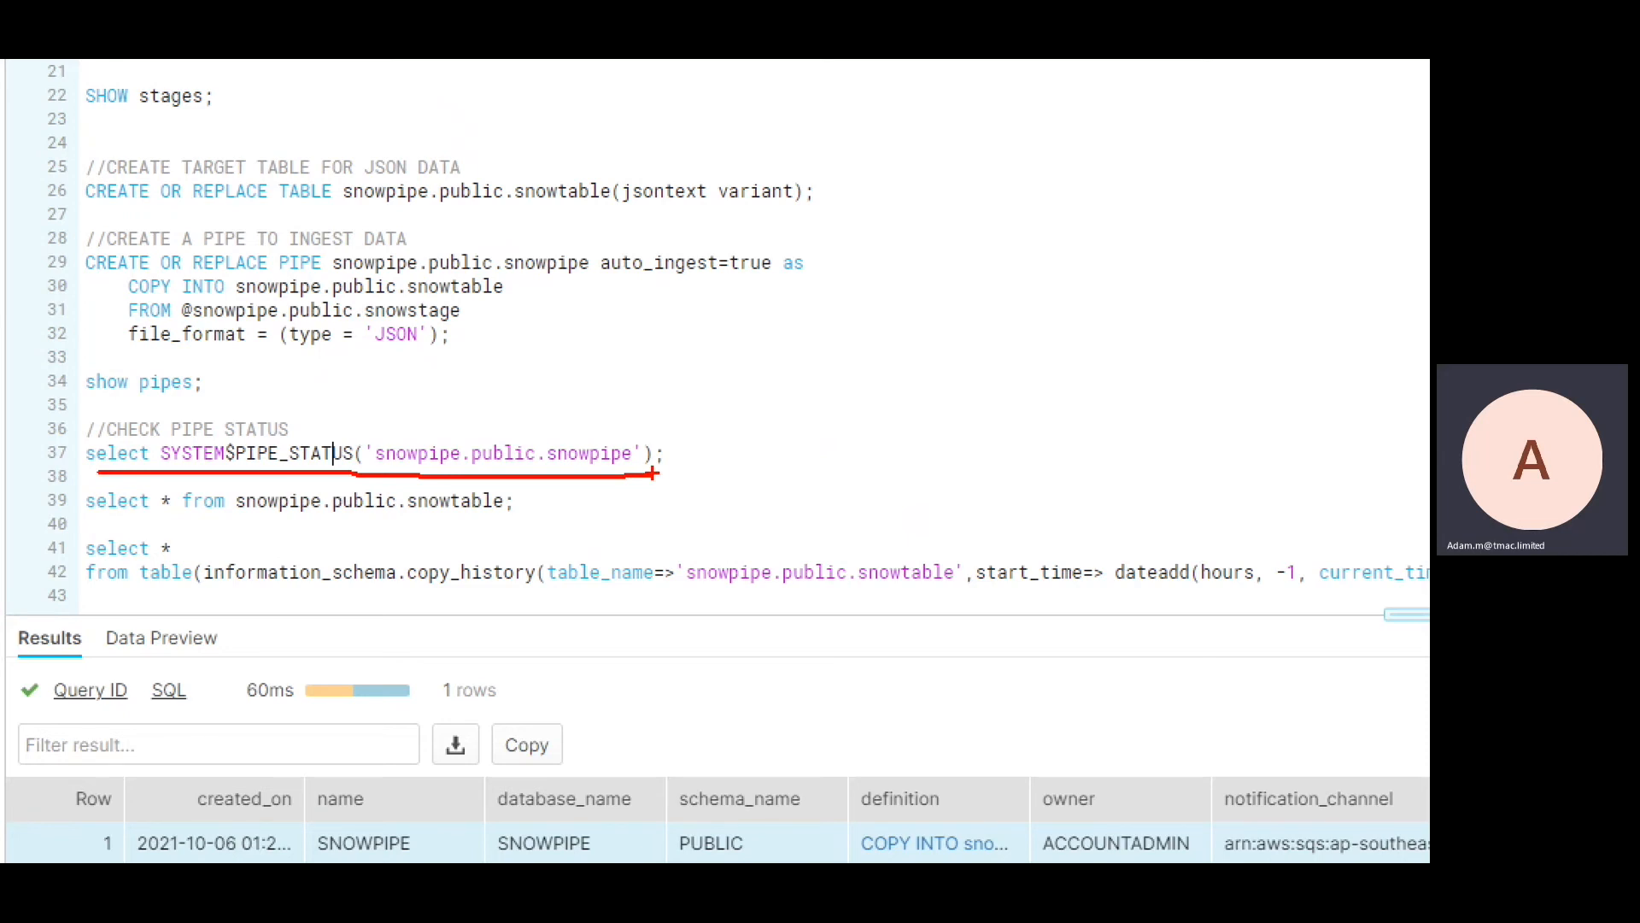
key(Escape)
drag(263, 453, 262, 454)
key(ctrl+Return)
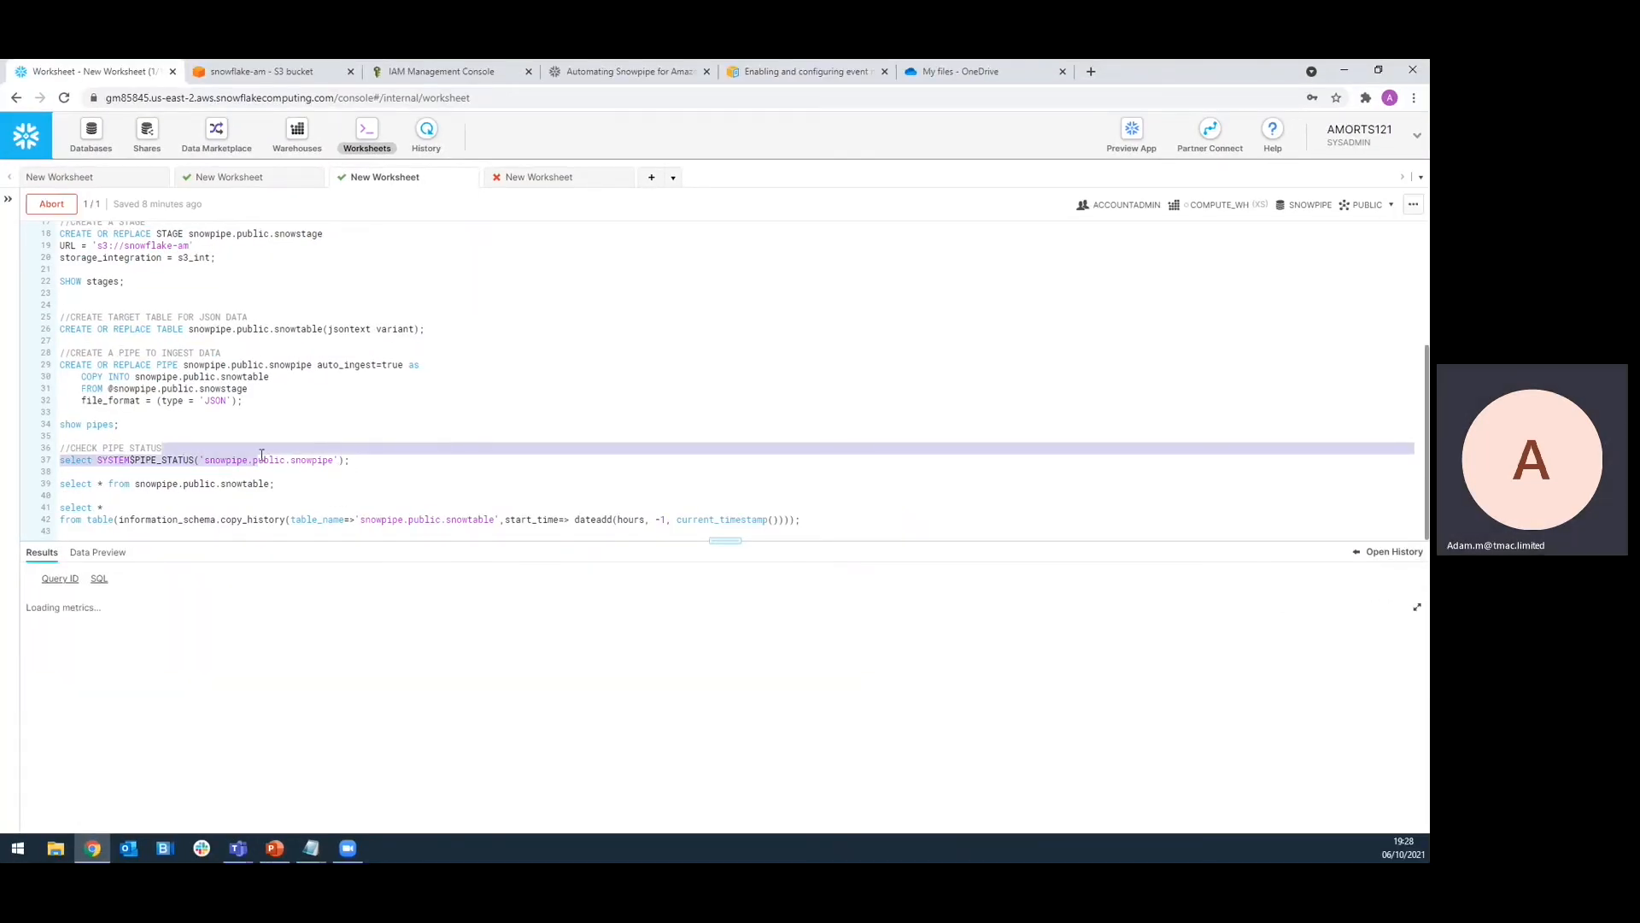
click(273, 460)
key(ctrl+Return)
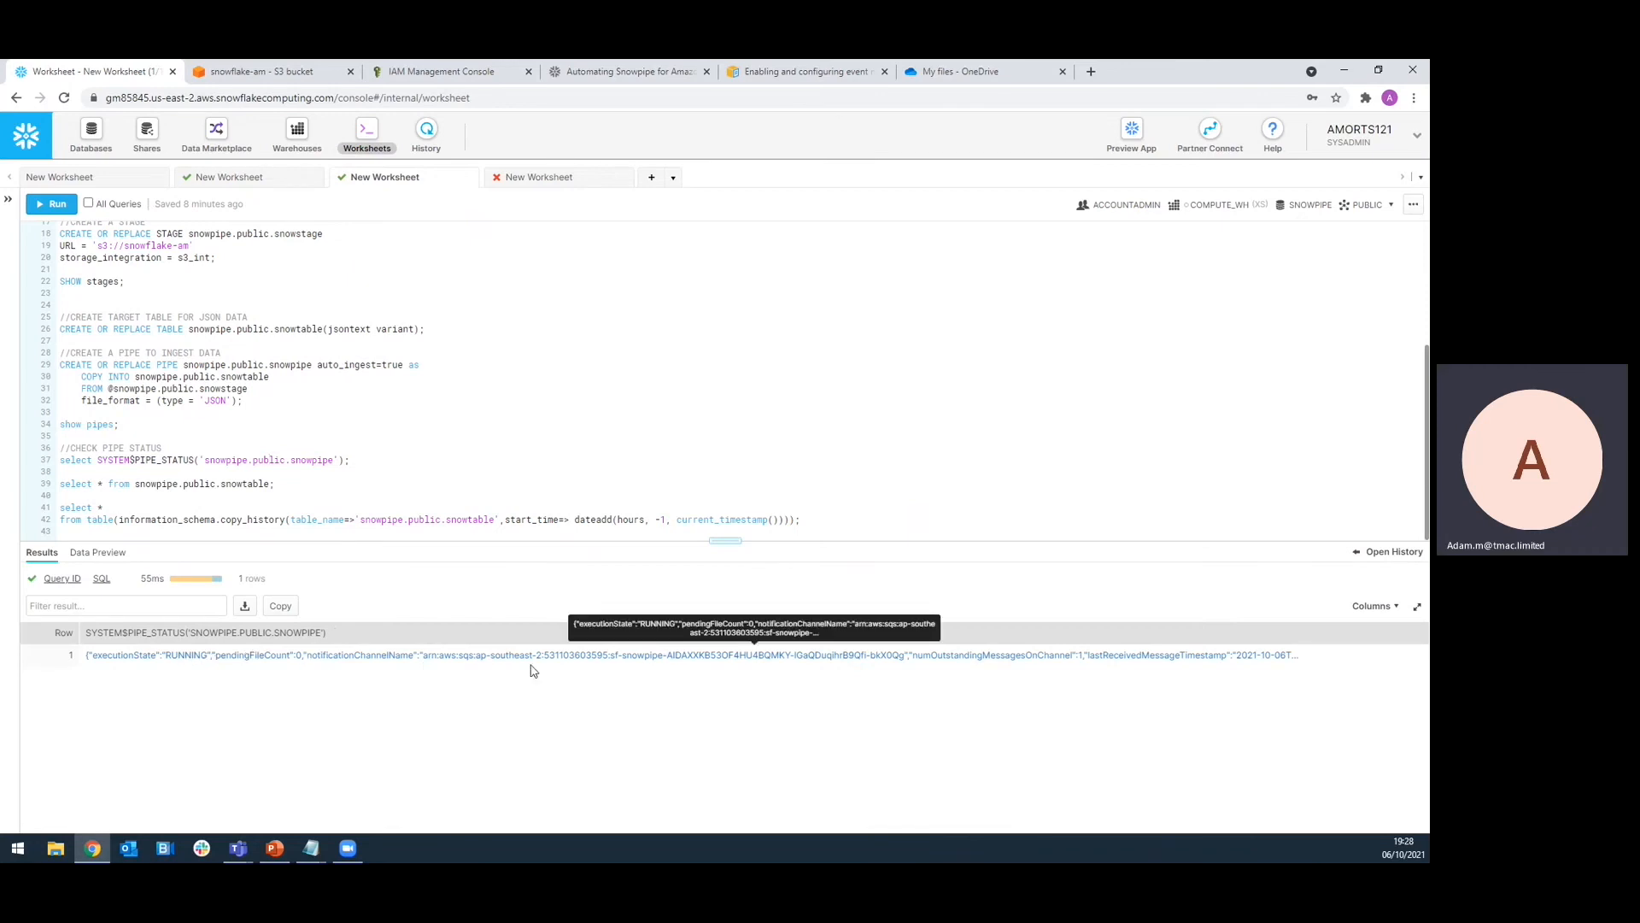
Query snowtable to confirm it is still empty
click(260, 483)
key(ctrl+Return)
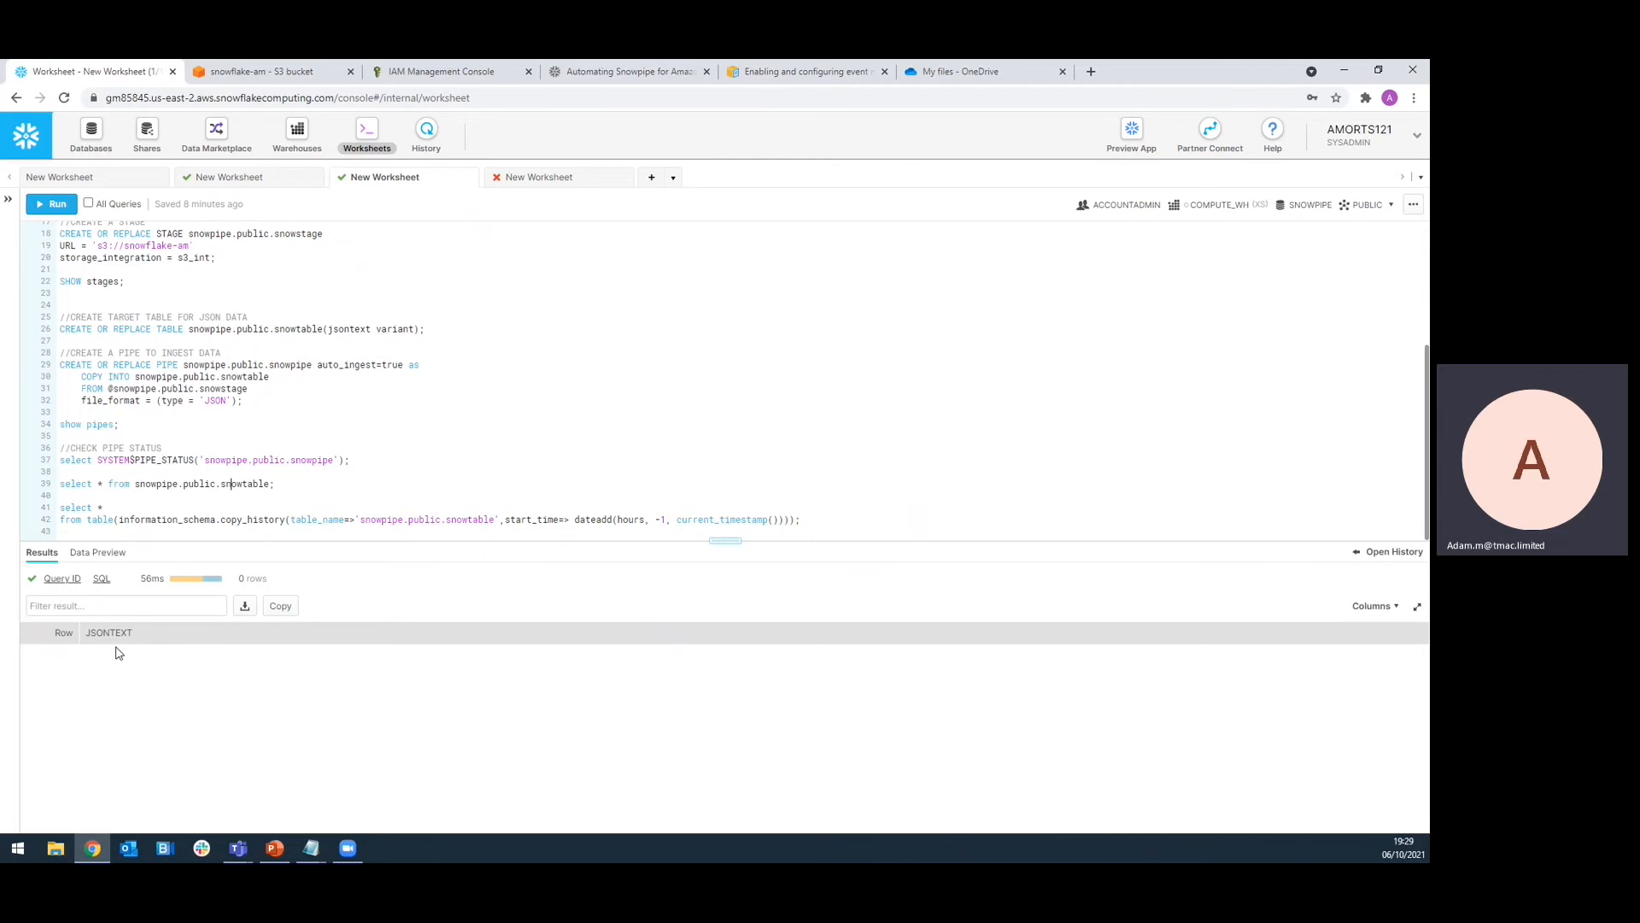
key(ctrl+Tab)
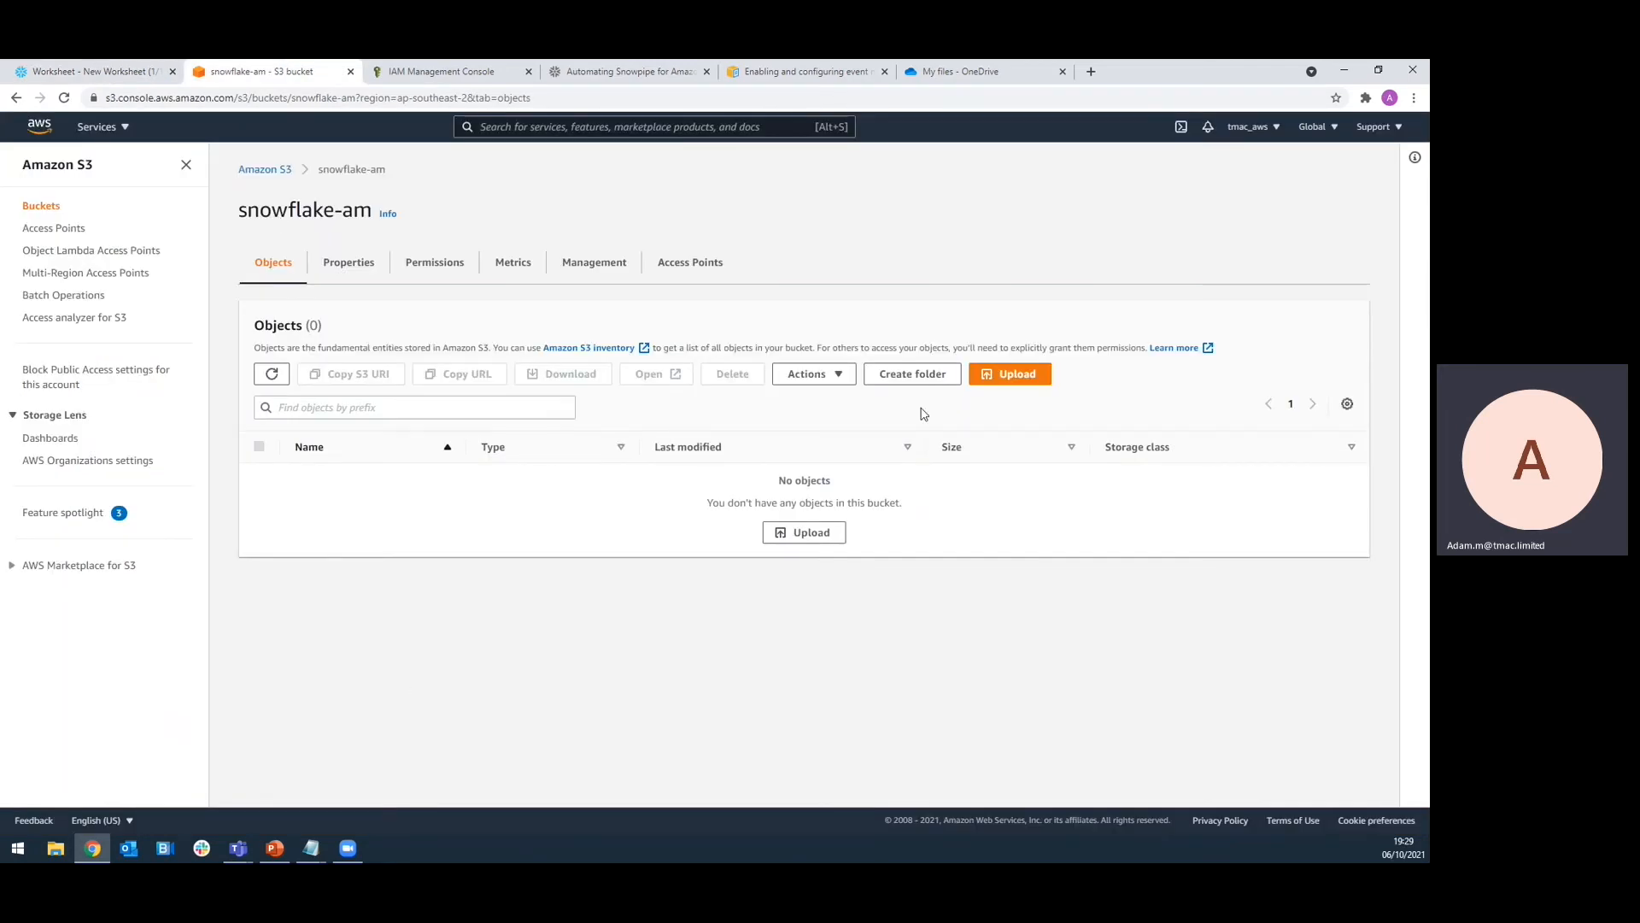
Upload sample.json from Downloads into the snowflake-am bucket
click(1003, 379)
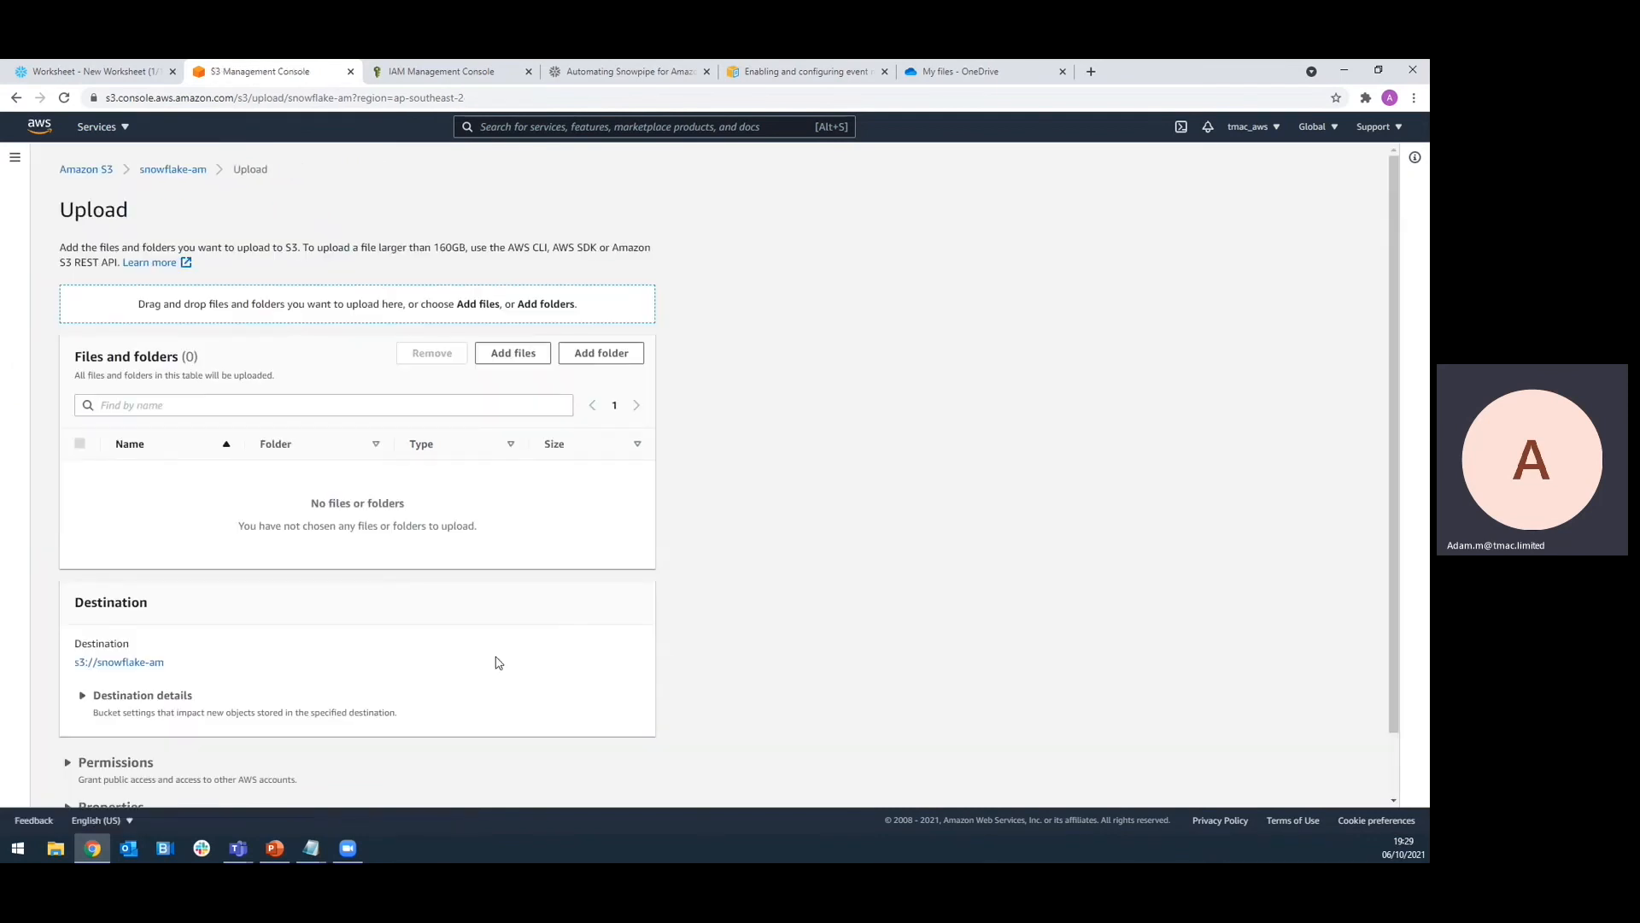
click(537, 353)
scroll(214, 385, down, 3)
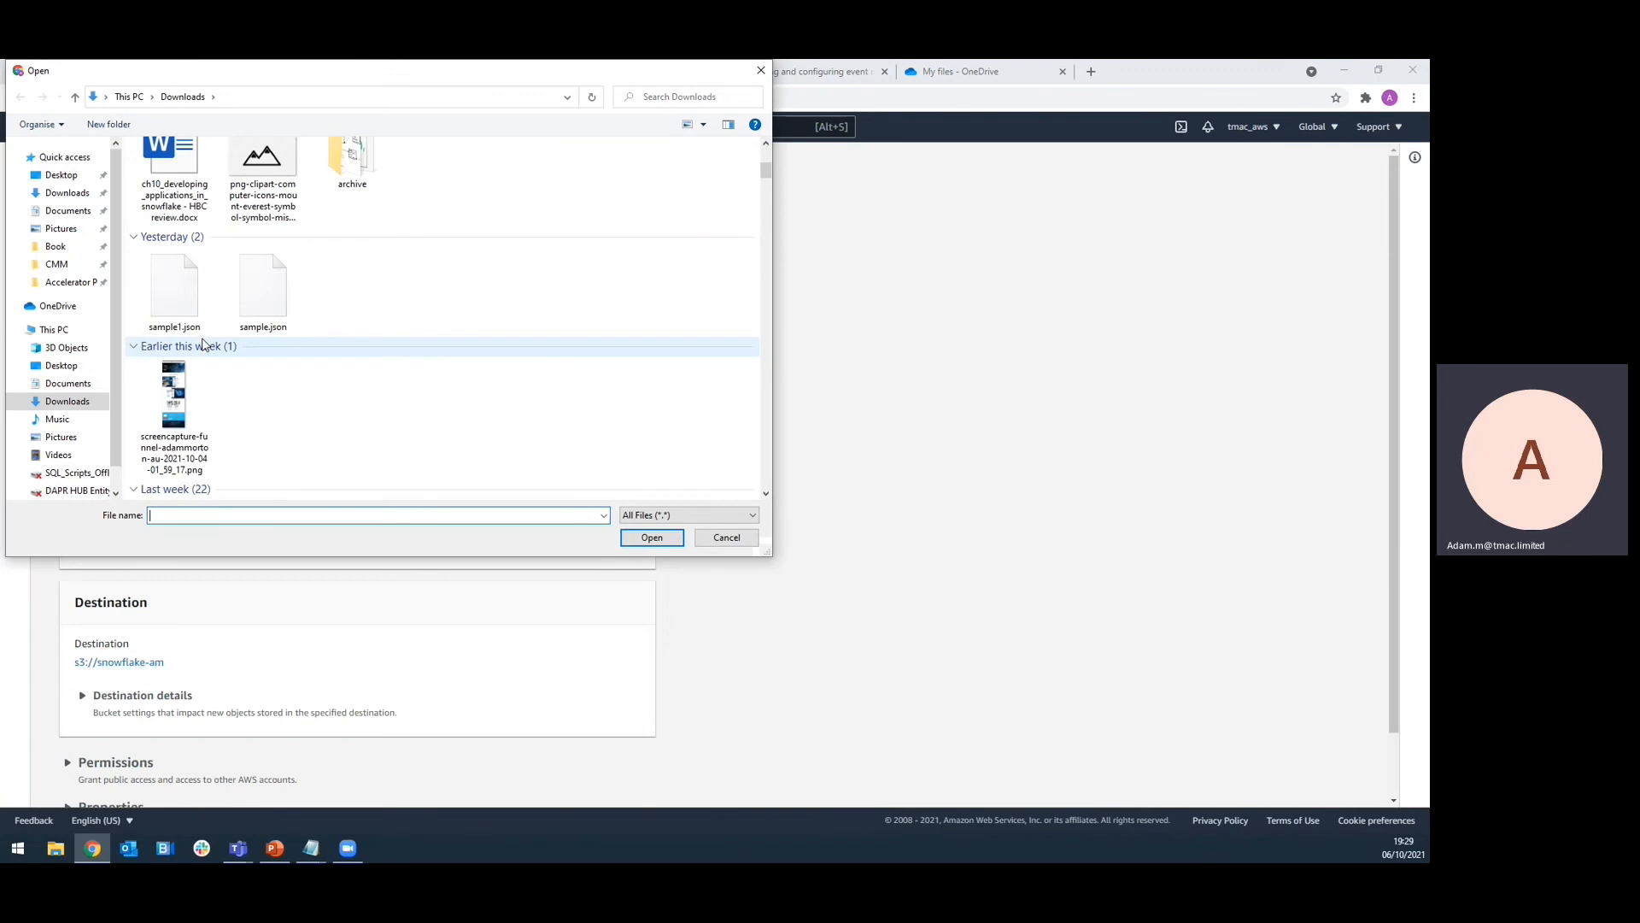
click(264, 291)
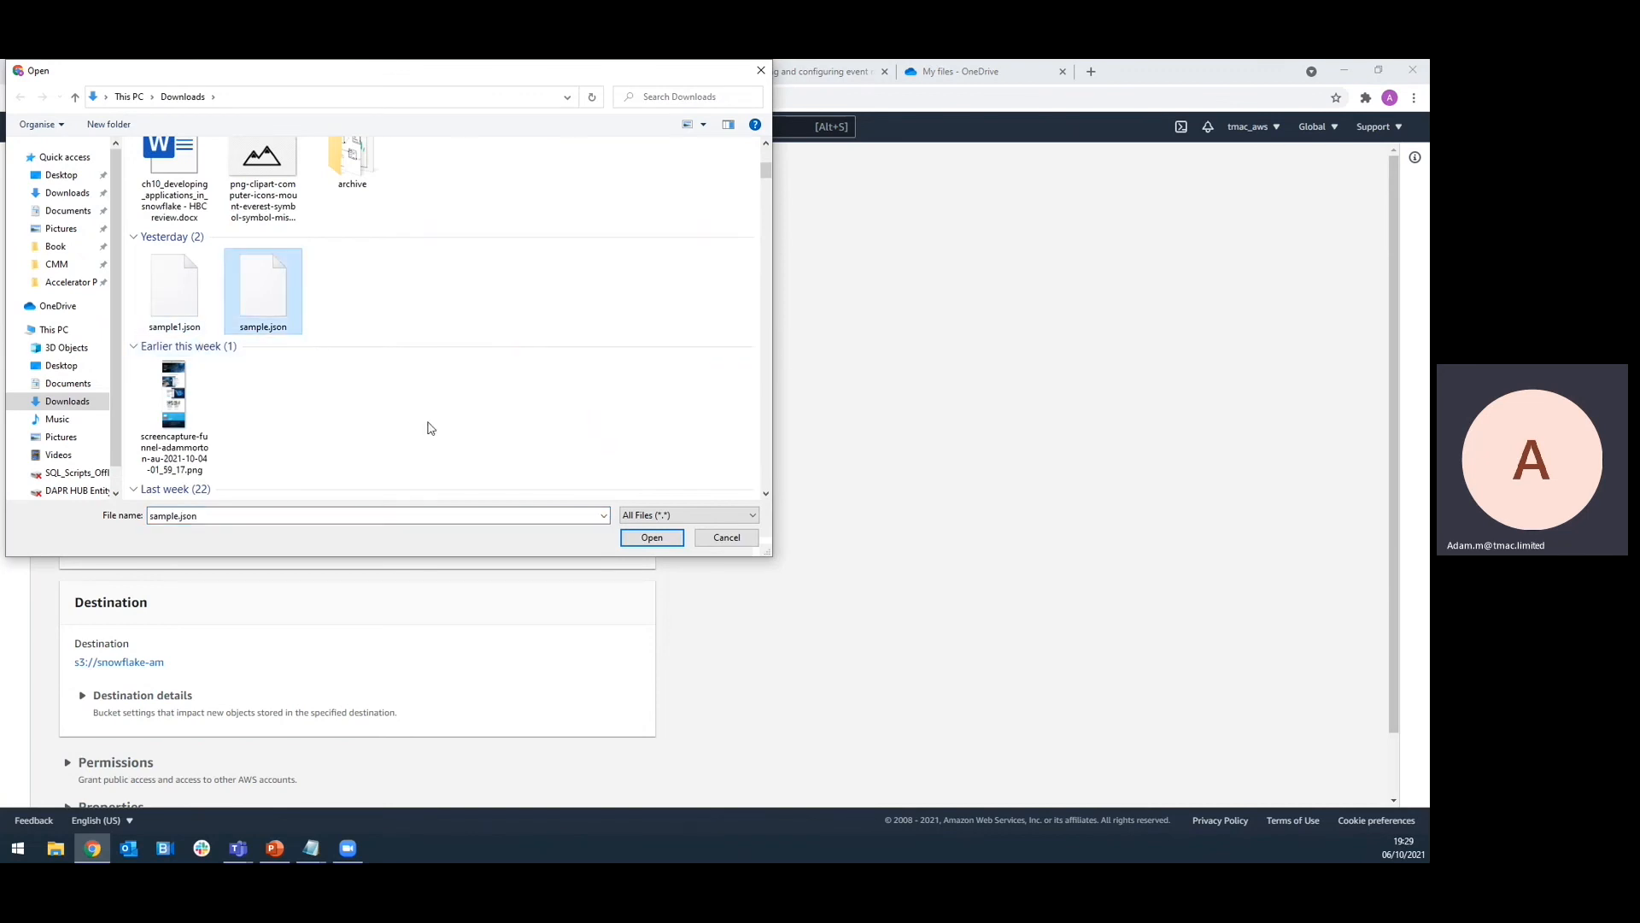
click(653, 537)
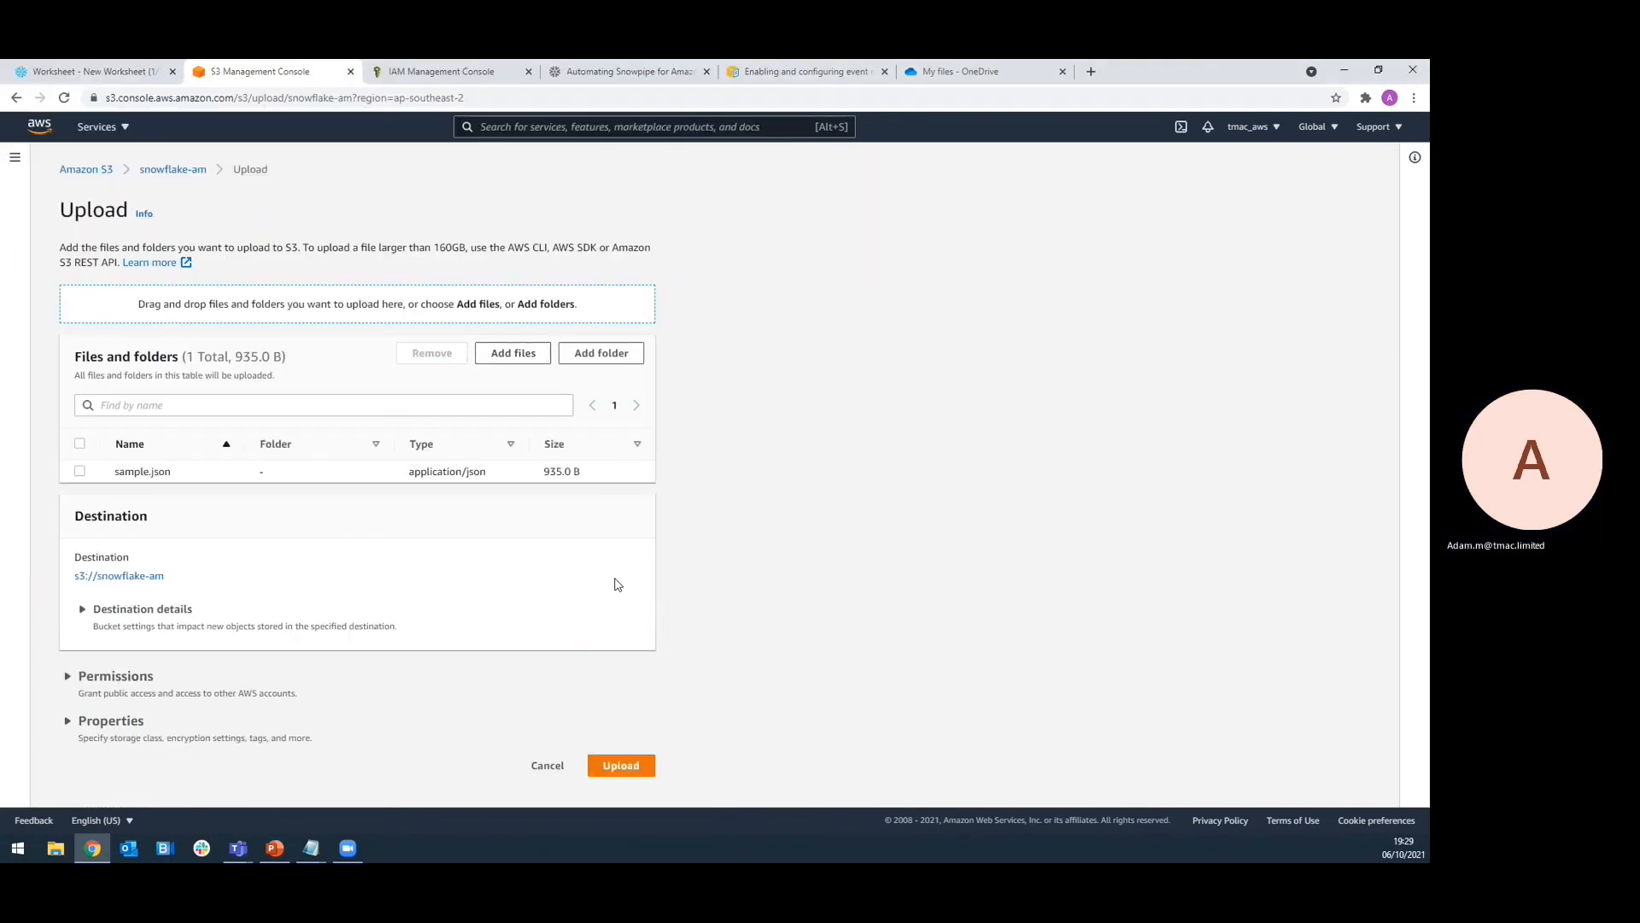
click(622, 766)
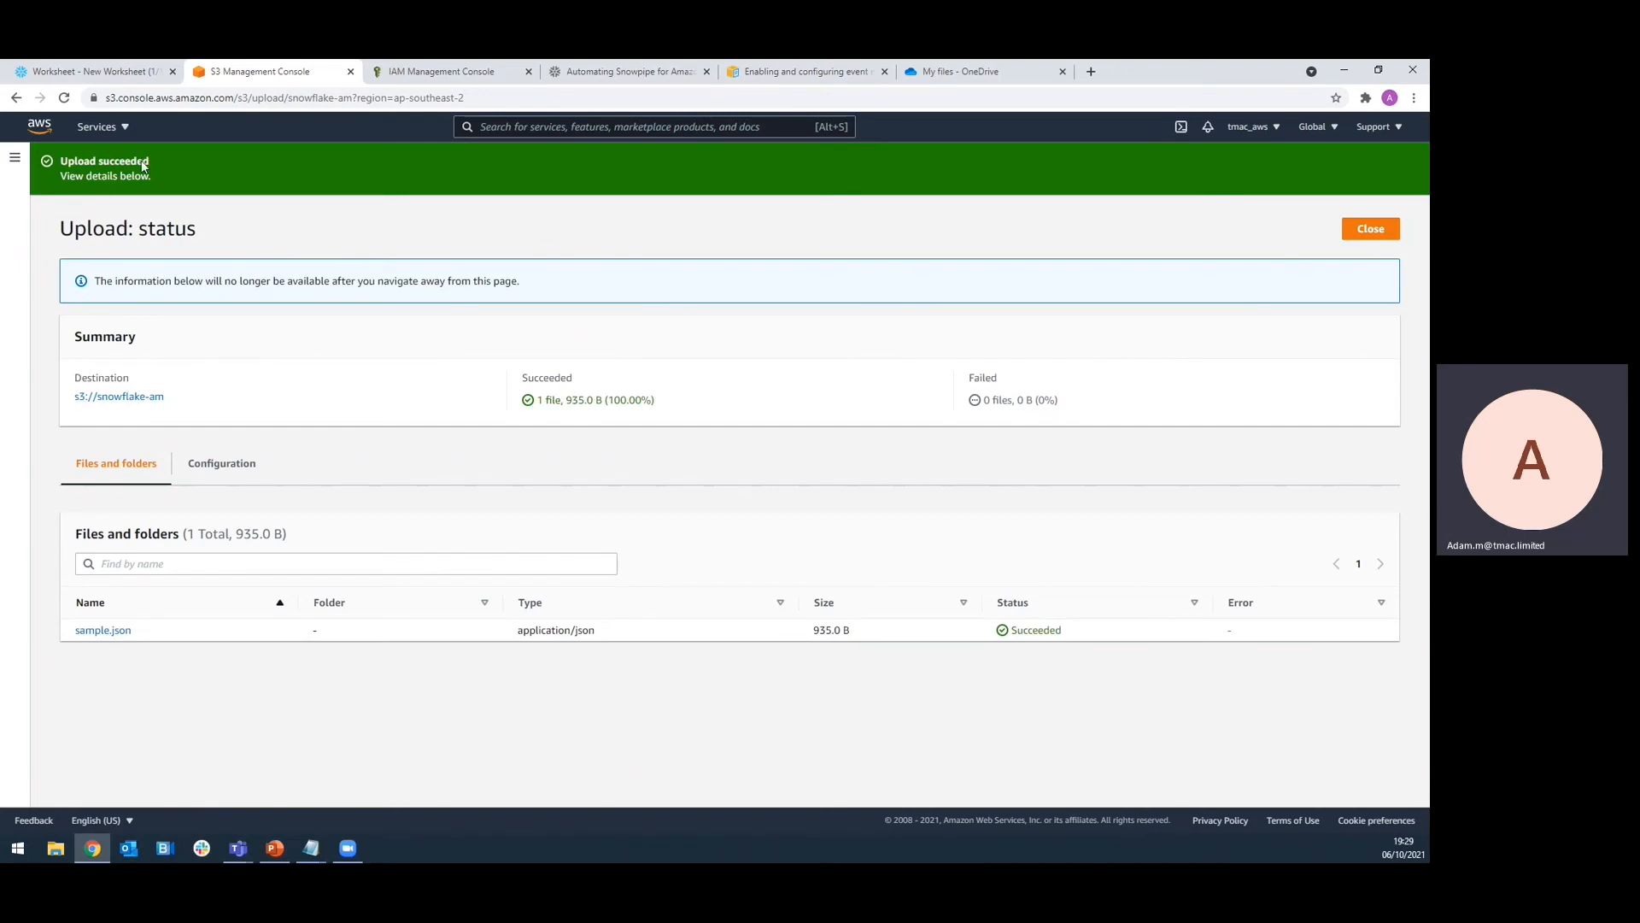
click(89, 71)
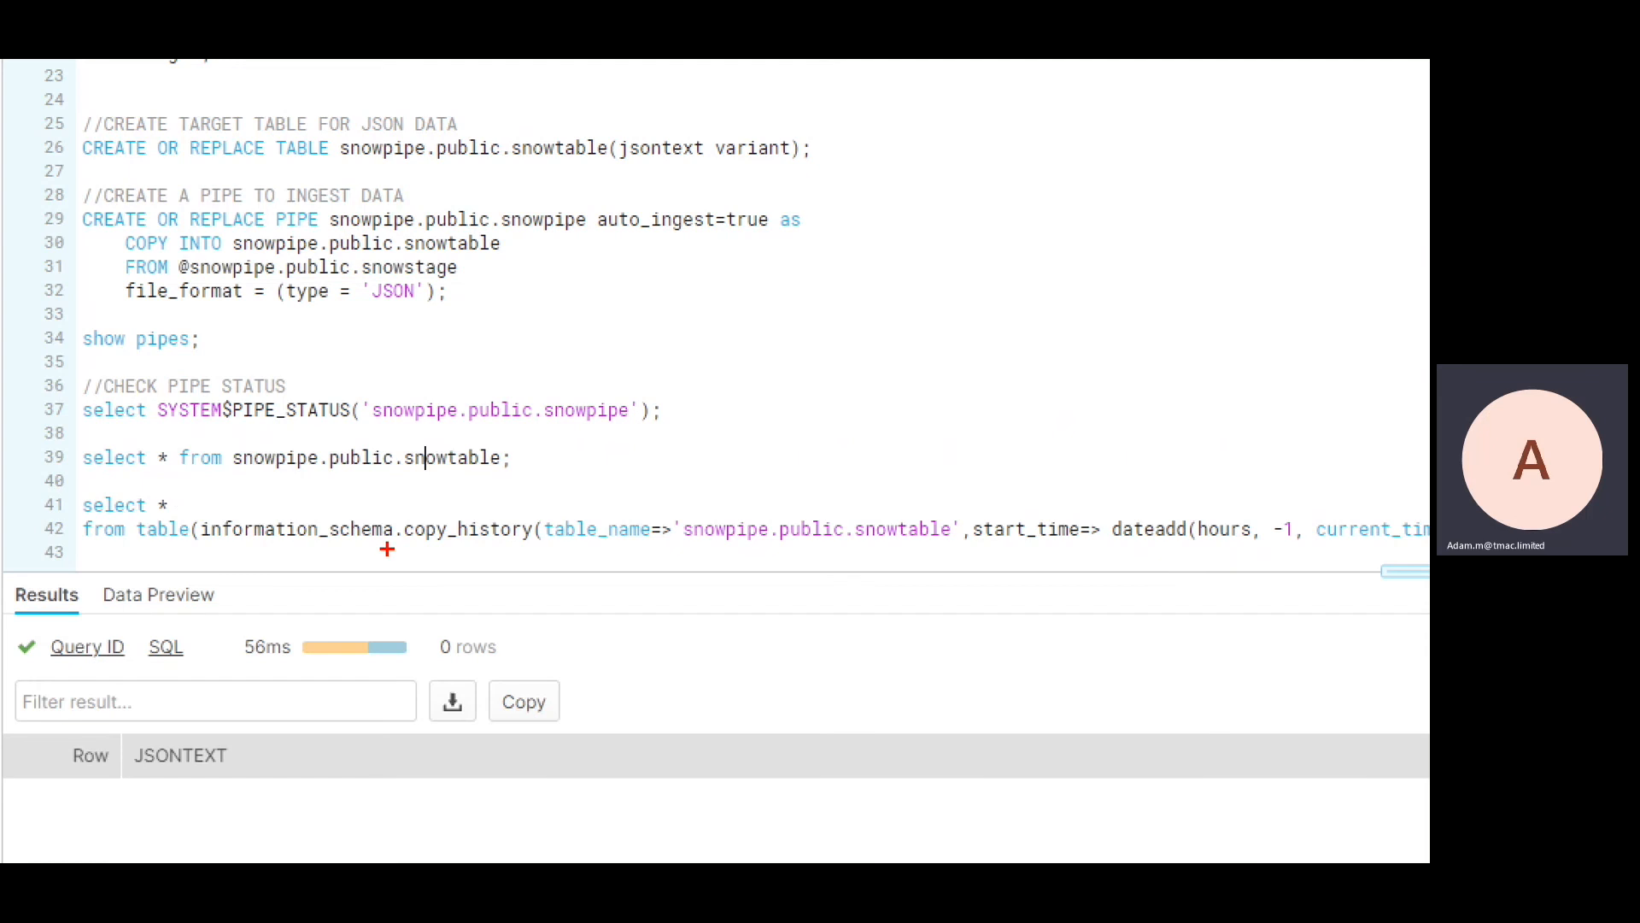
Check snowtable's copy history and inspect the single loaded row of users JSON
drag(402, 544, 544, 537)
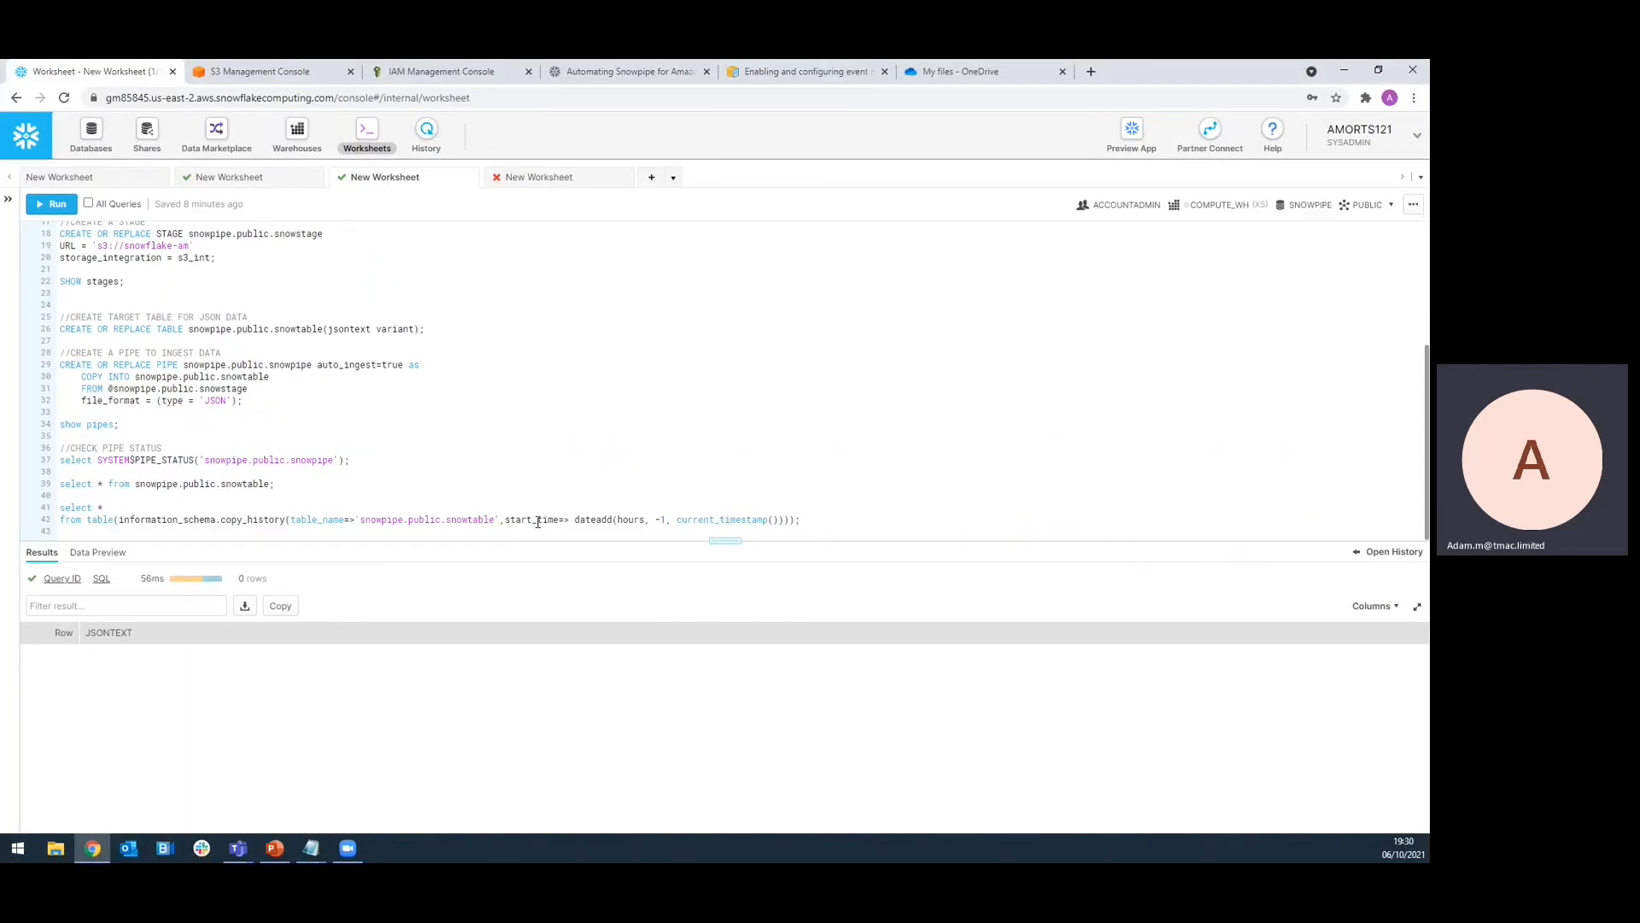
key(ctrl+Return)
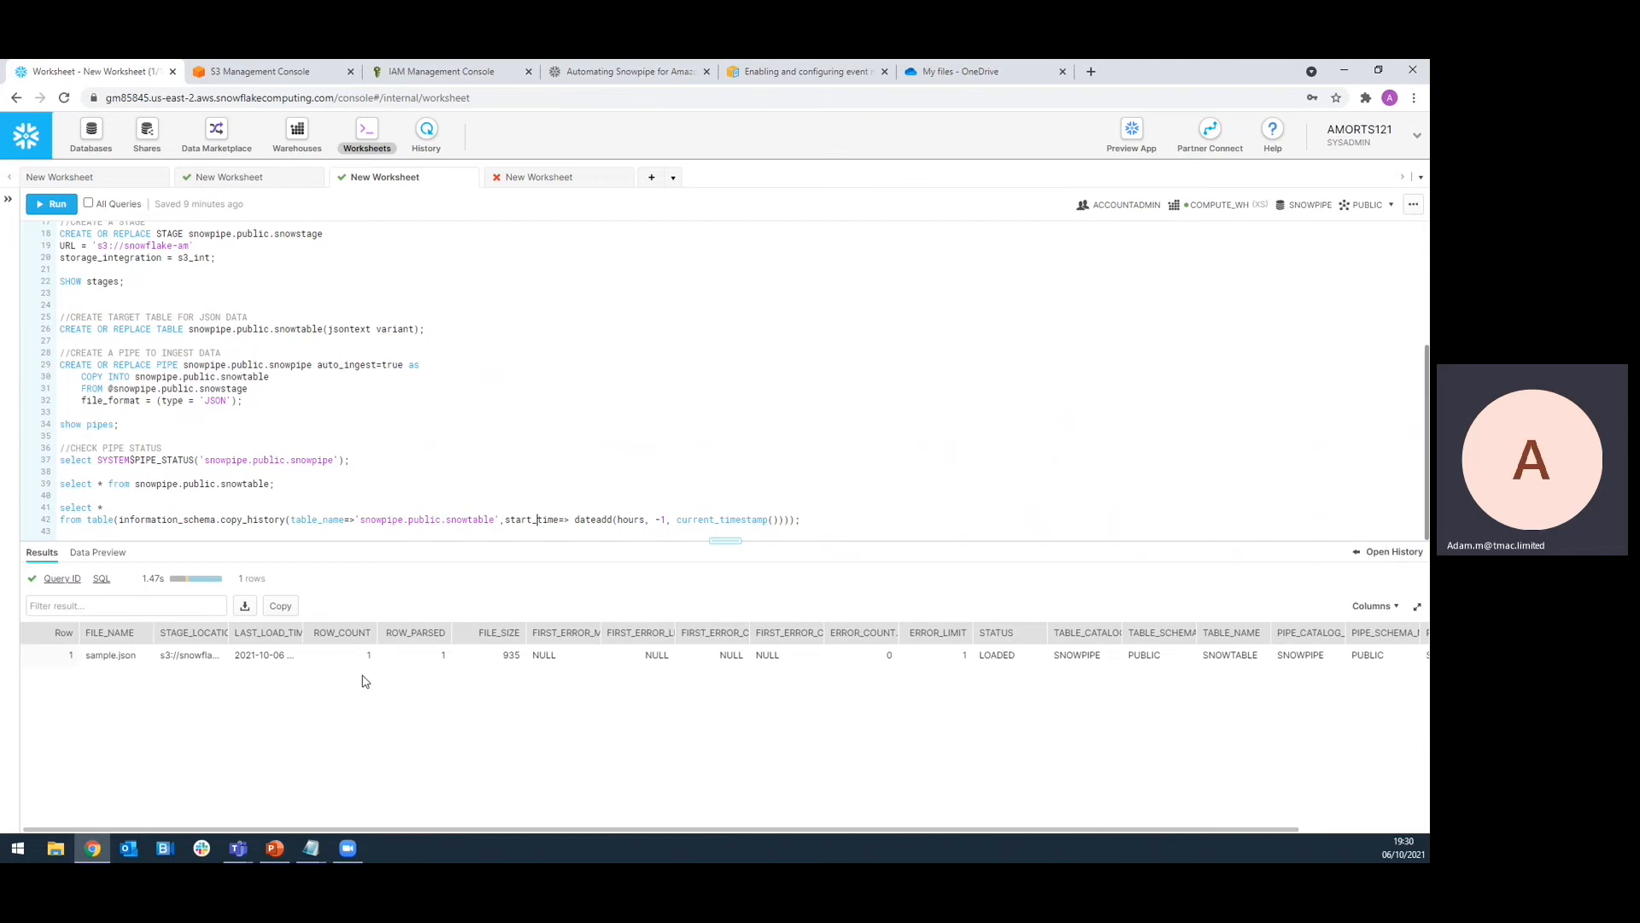
click(217, 484)
key(ctrl+Return)
click(242, 655)
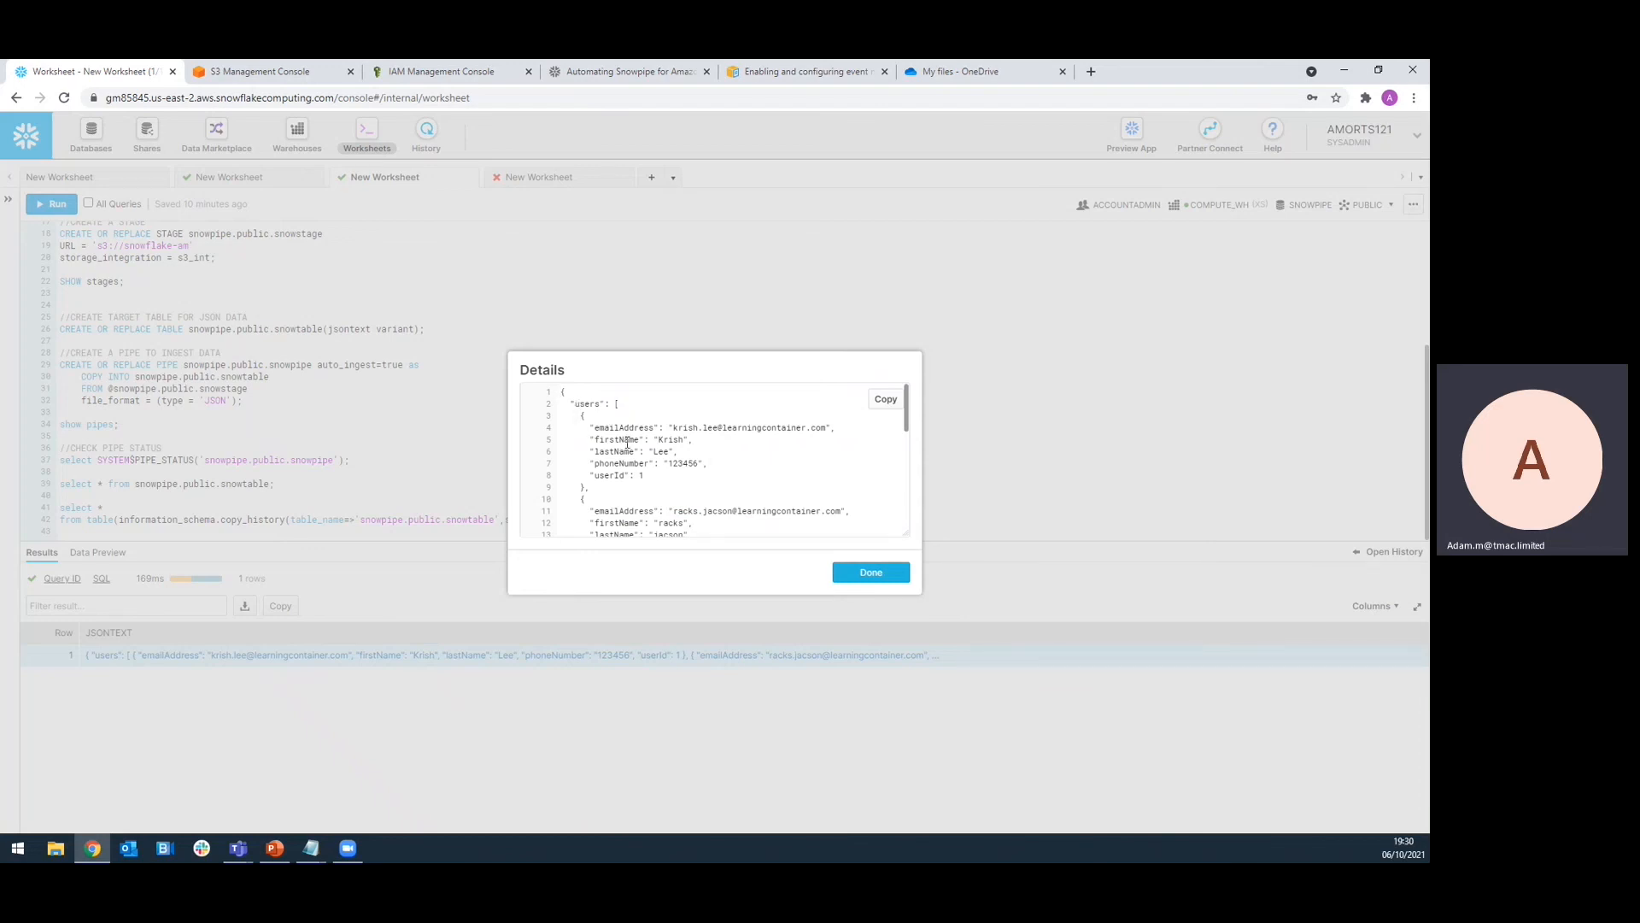
scroll(705, 485, down, 5)
scroll(705, 487, up, 5)
click(256, 71)
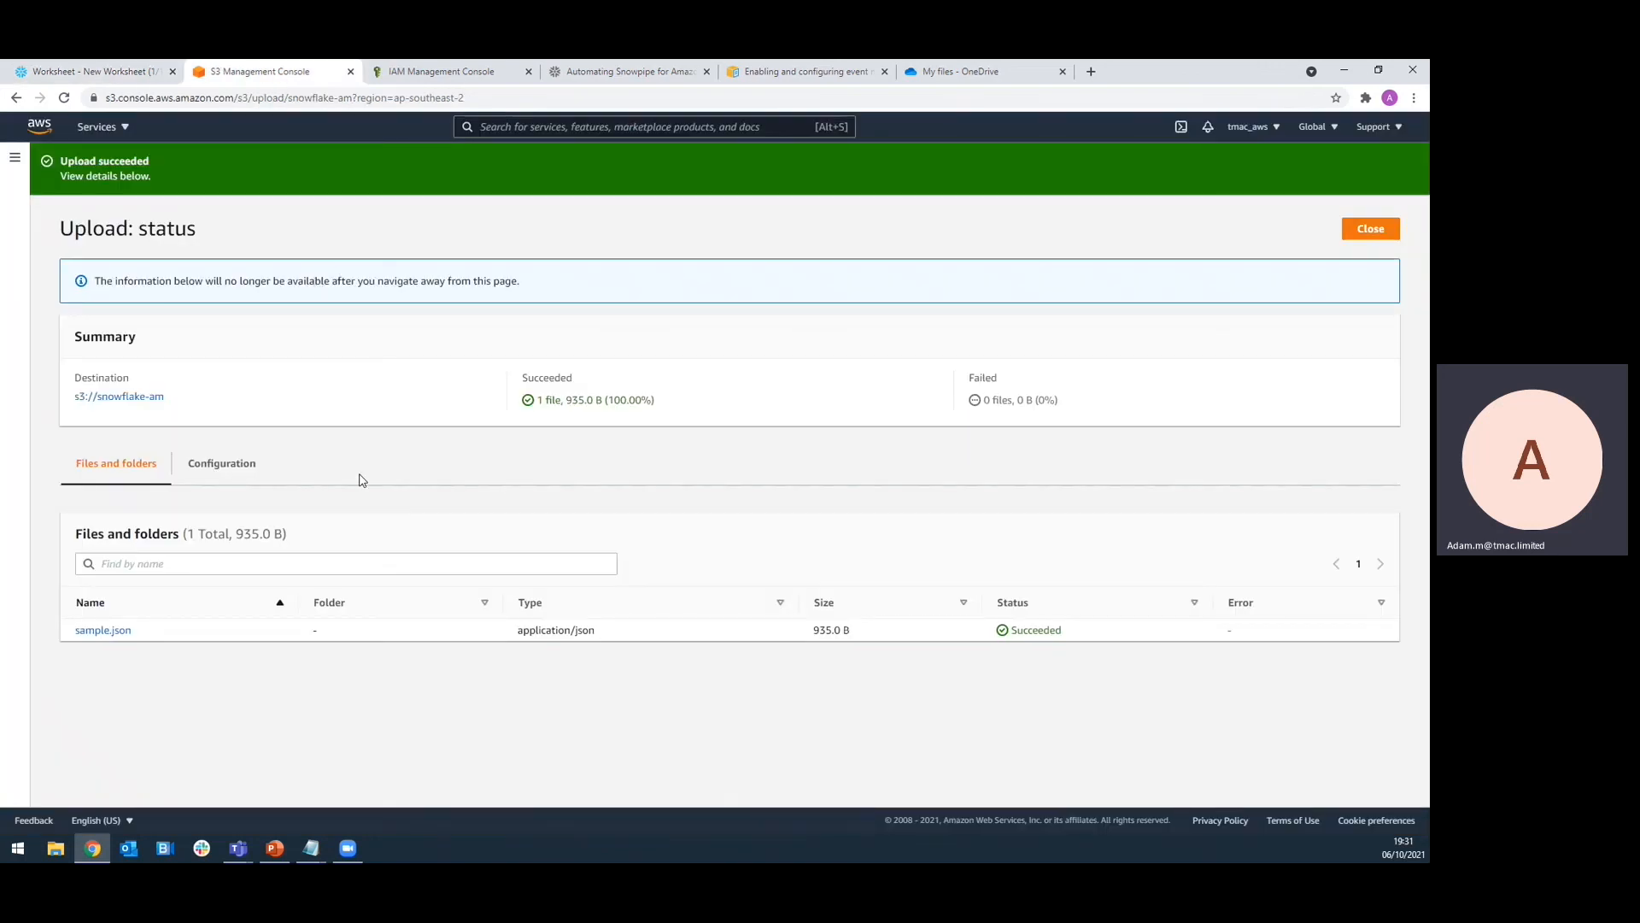
Upload sample1.json (255 B) from Downloads as a second file to snowflake-am
click(1369, 229)
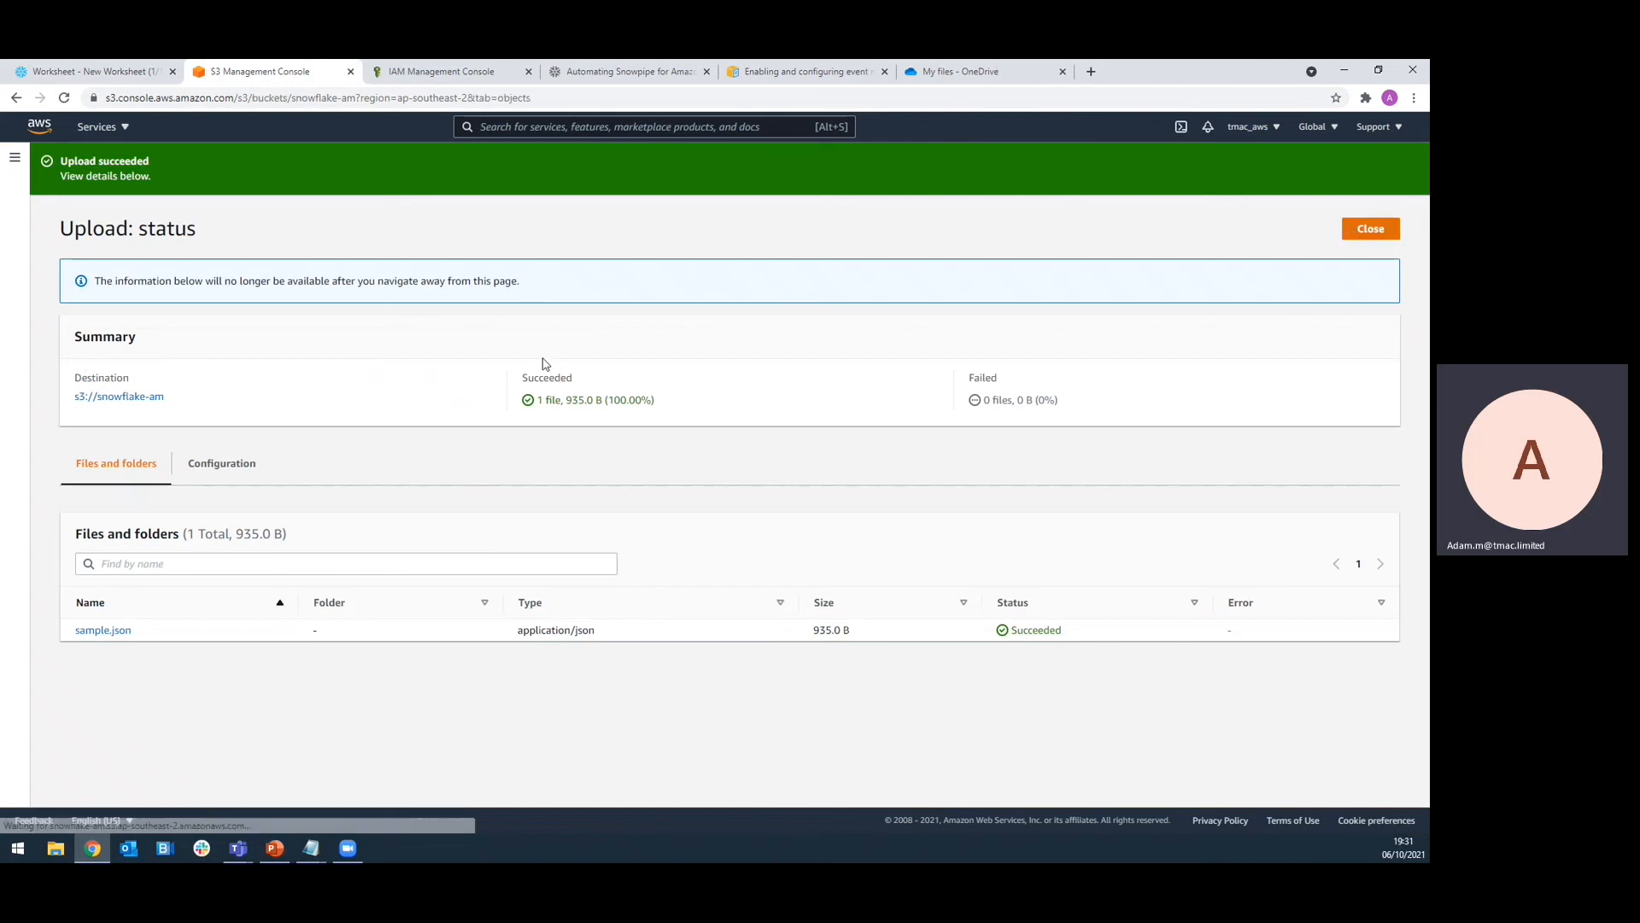
click(814, 378)
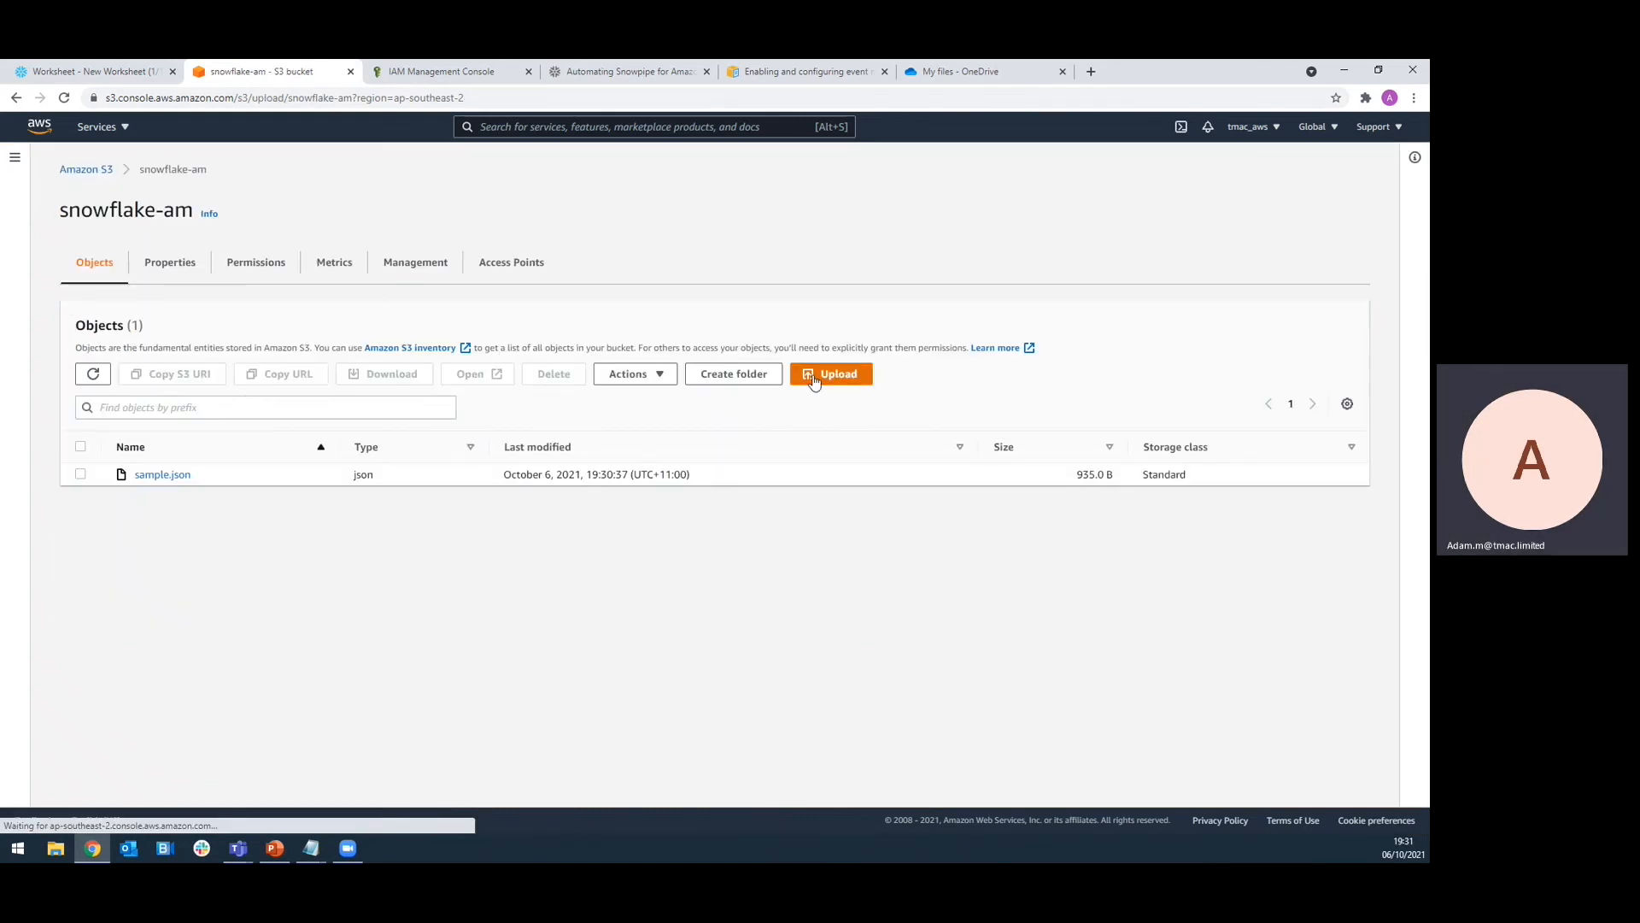
click(514, 357)
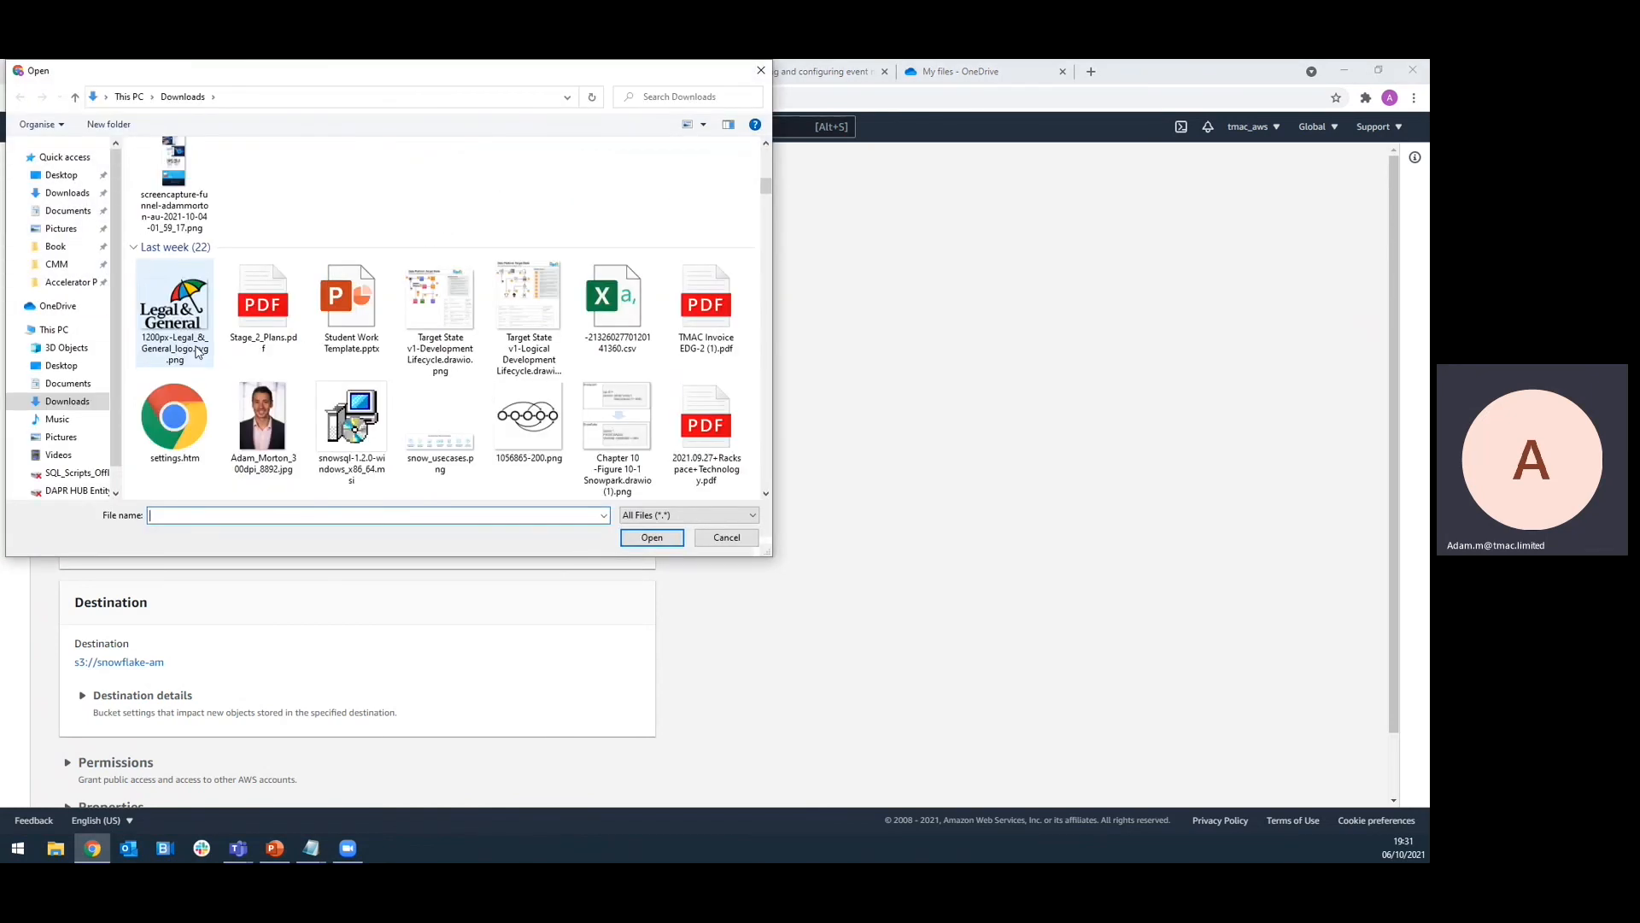
scroll(196, 352, up, 5)
click(196, 453)
click(663, 541)
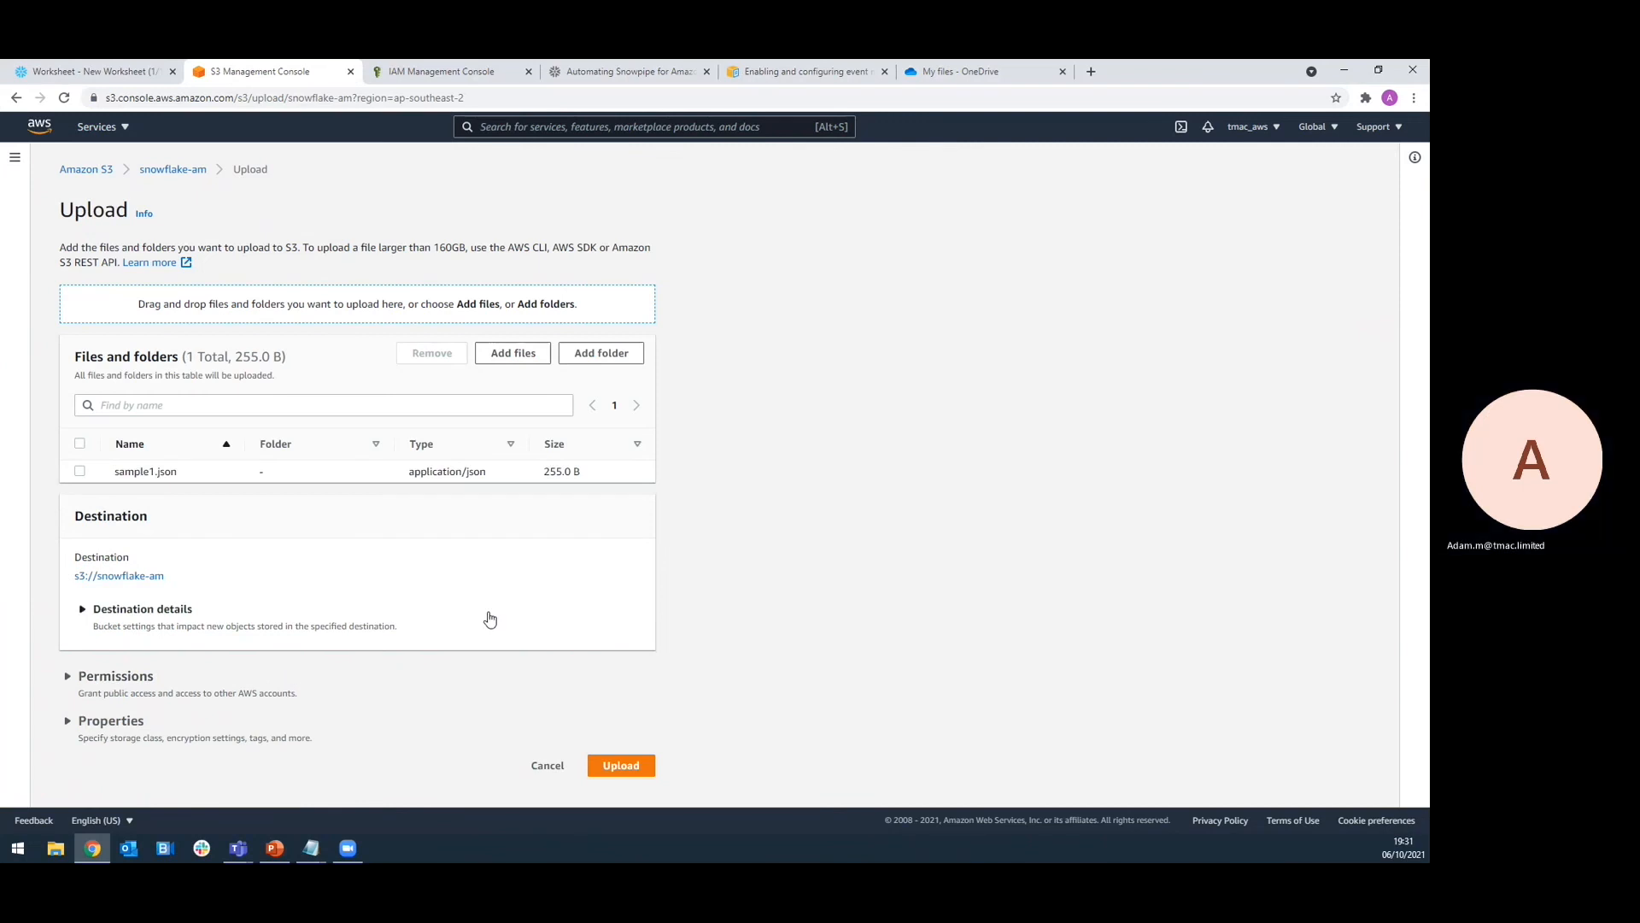
click(621, 765)
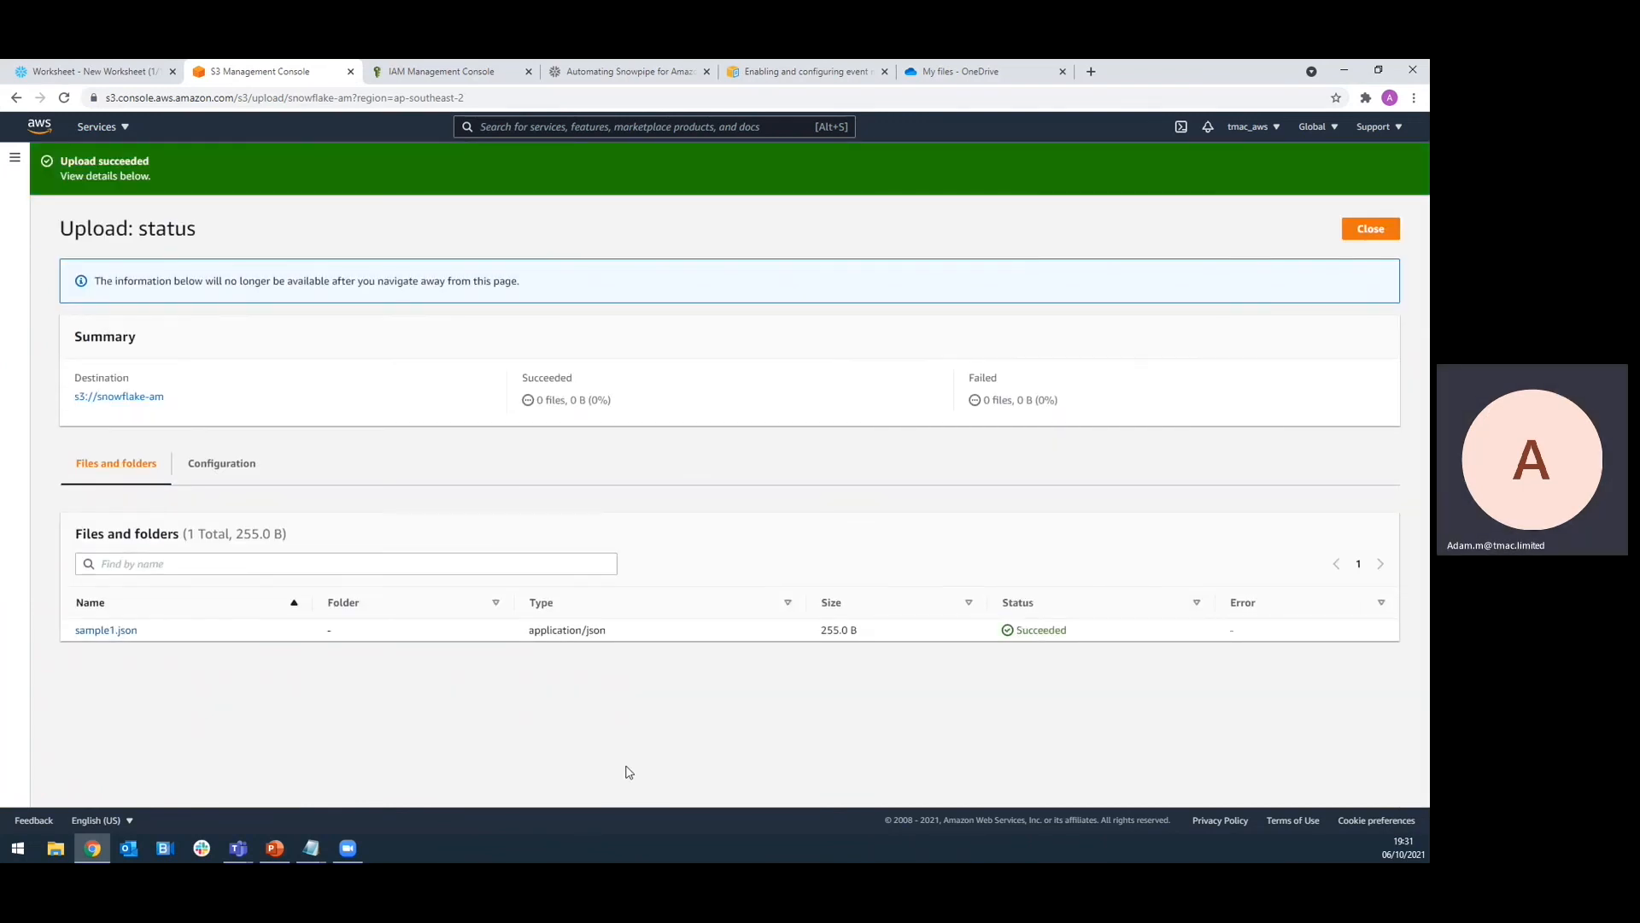
drag(569, 400, 588, 400)
click(94, 71)
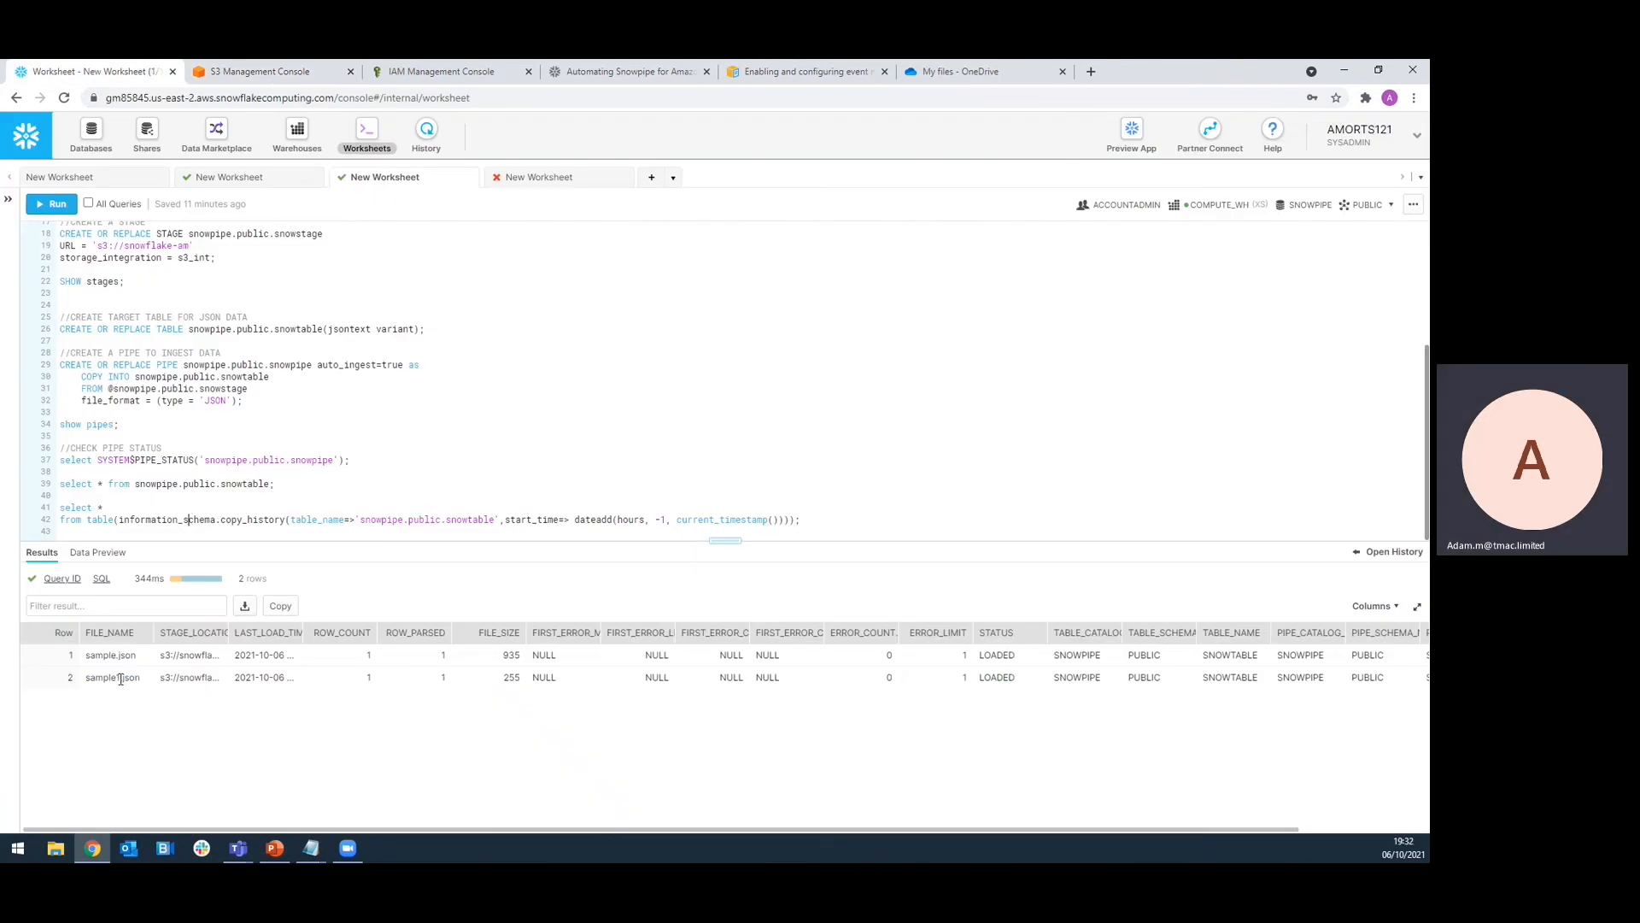
Rerun the snowpipe.public.snowtable query and inspect row 2's eBooks JSON, then switch to the presentation
click(164, 483)
key(ctrl+Return)
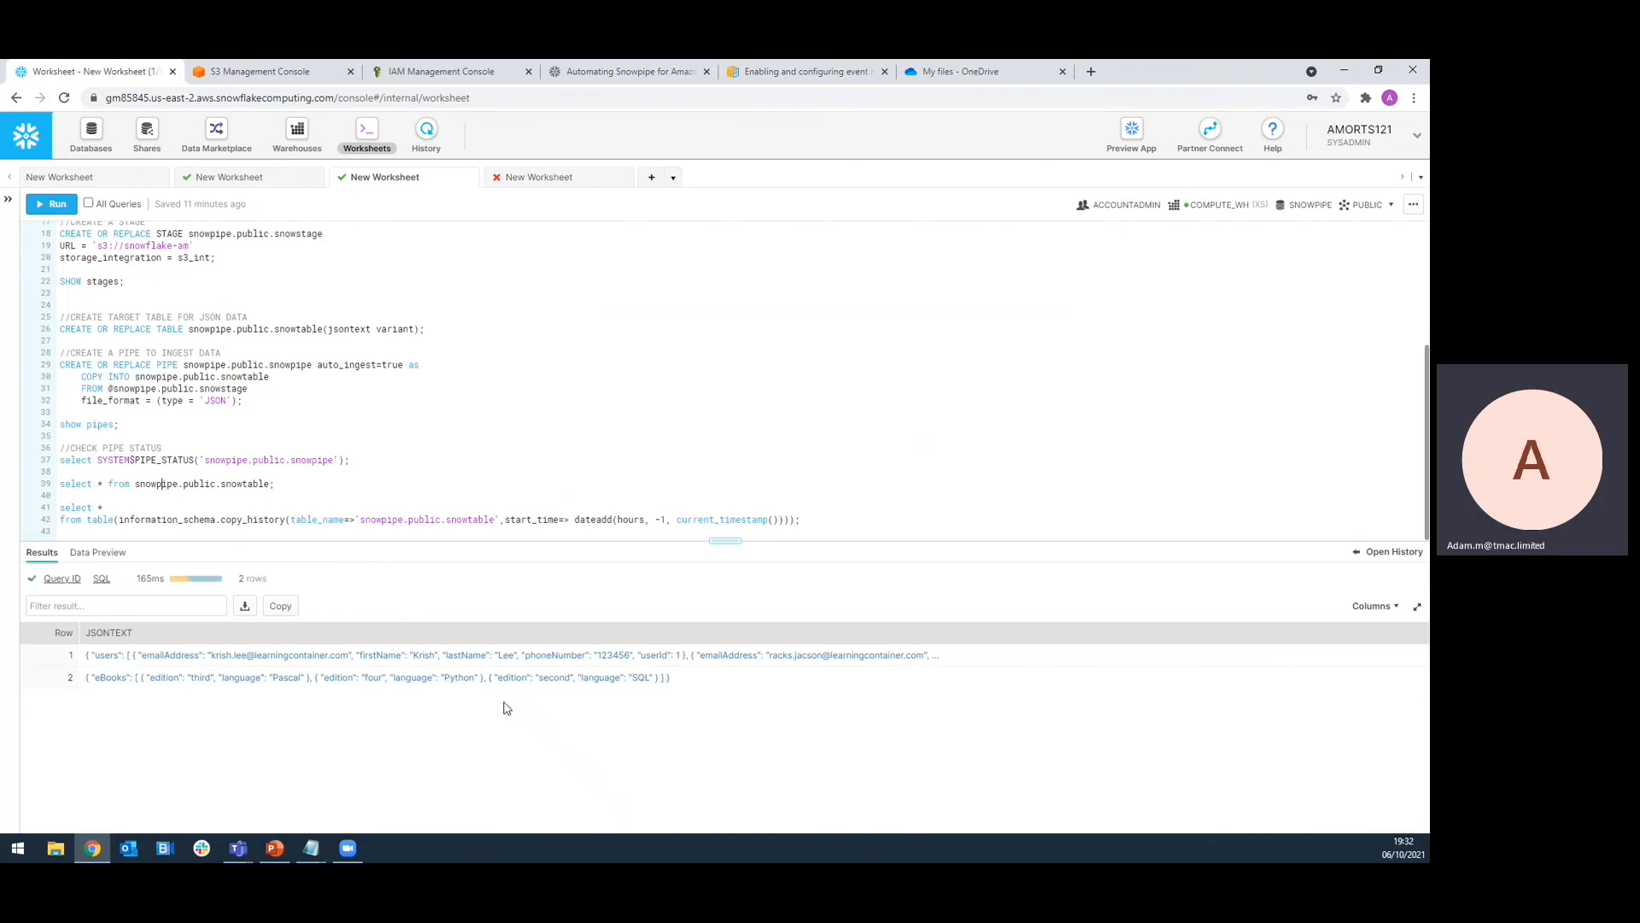
click(193, 687)
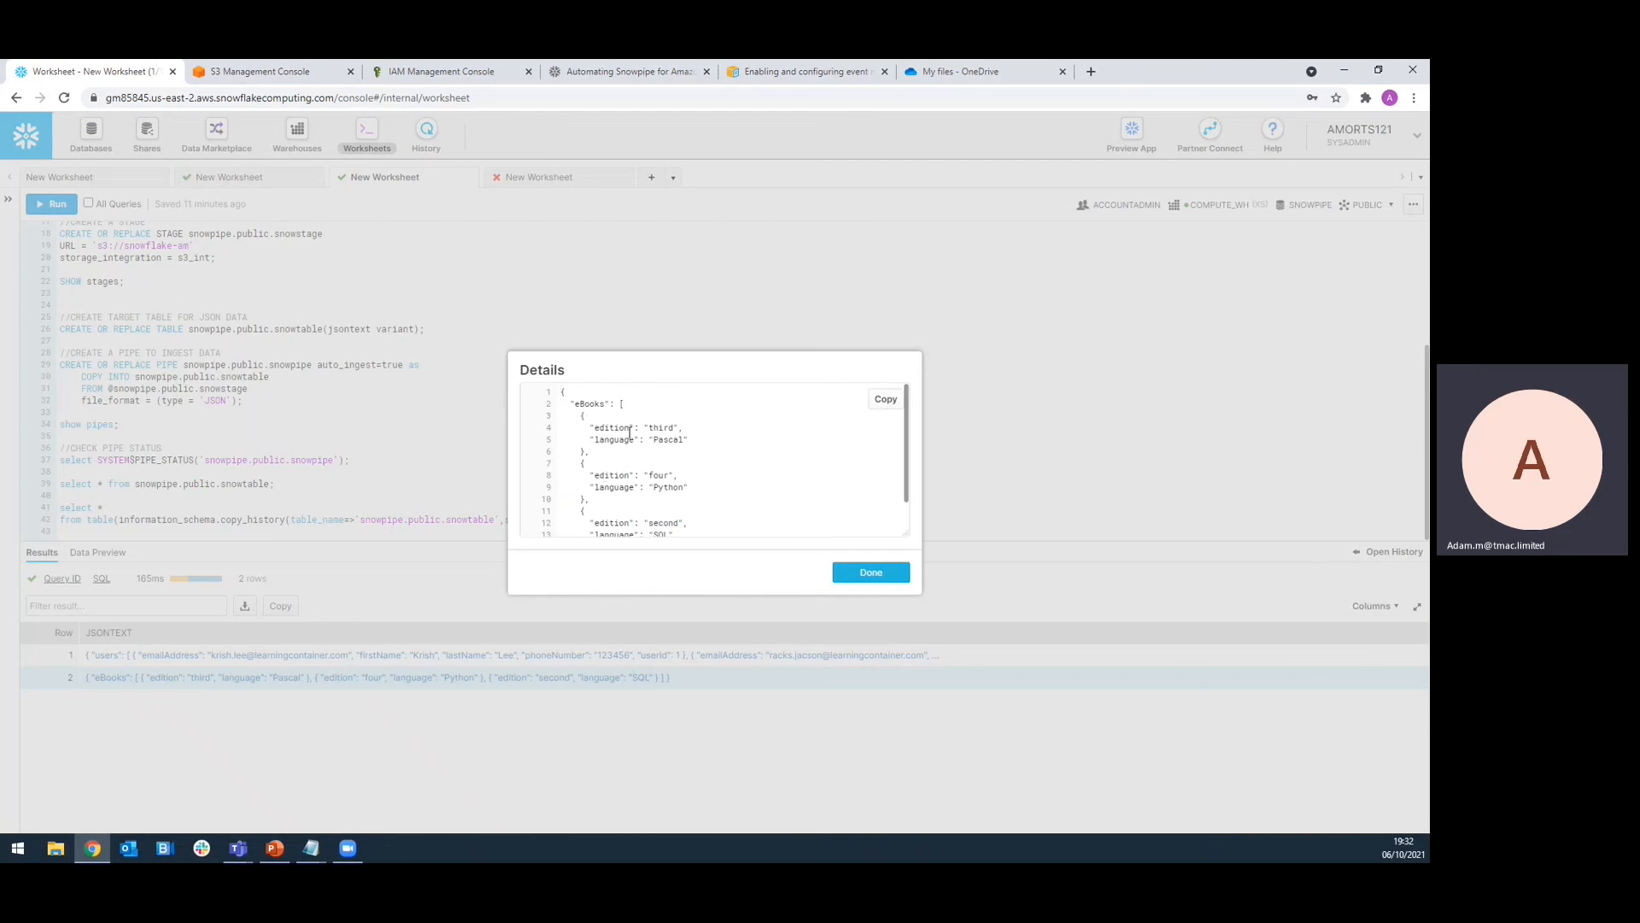
scroll(806, 468, down, 3)
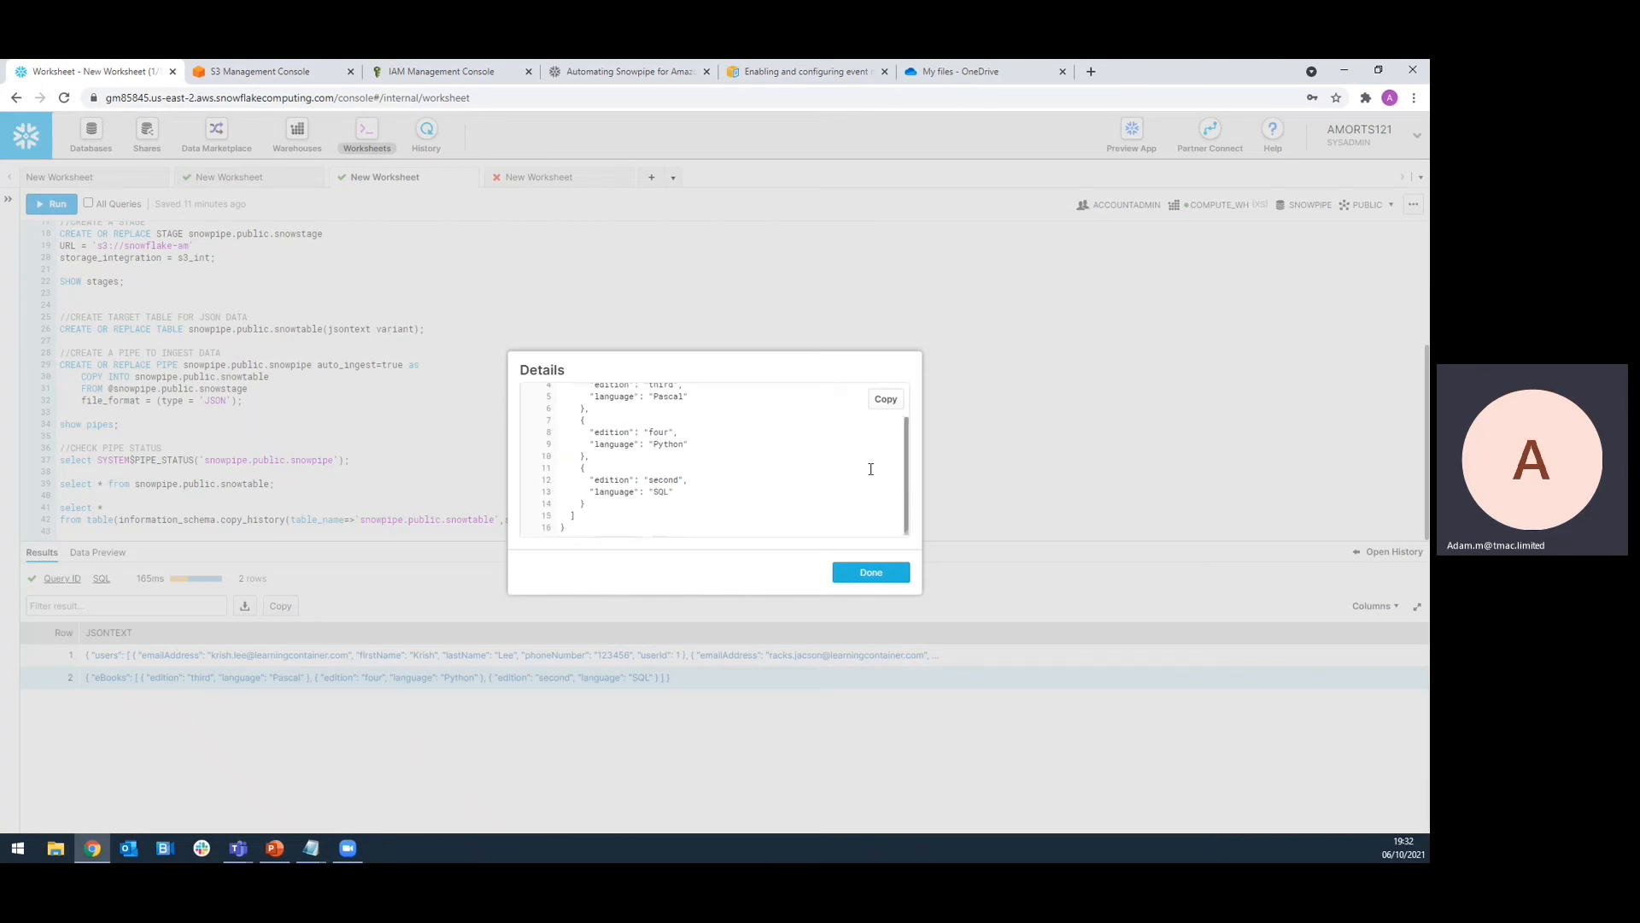
scroll(769, 479, up, 2)
click(869, 572)
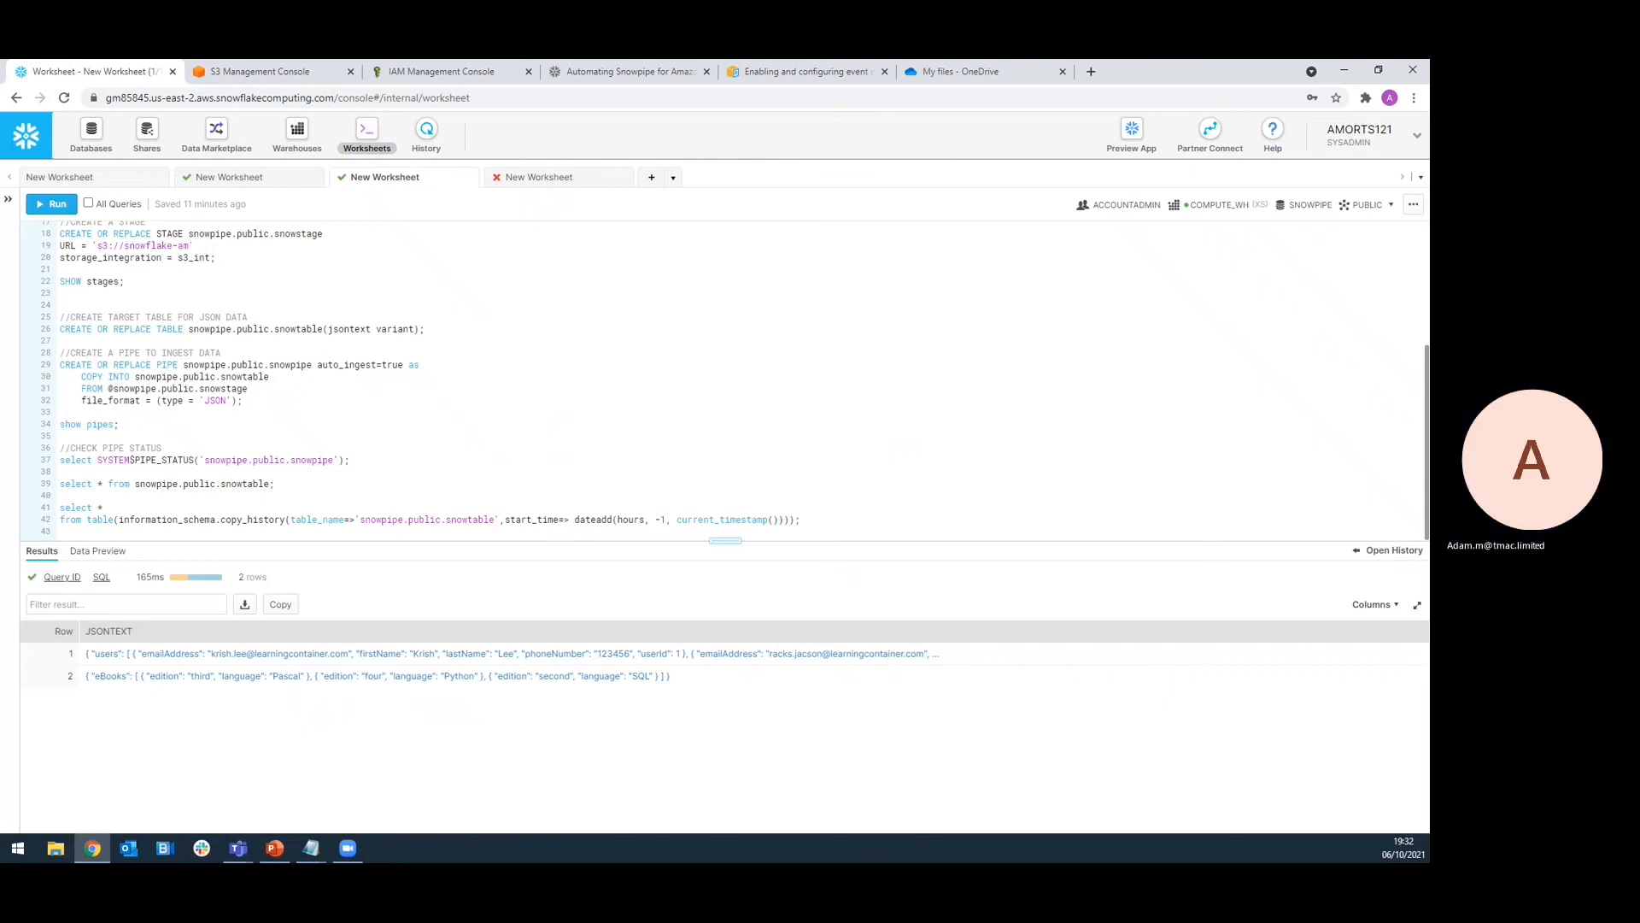
key(alt+Tab)
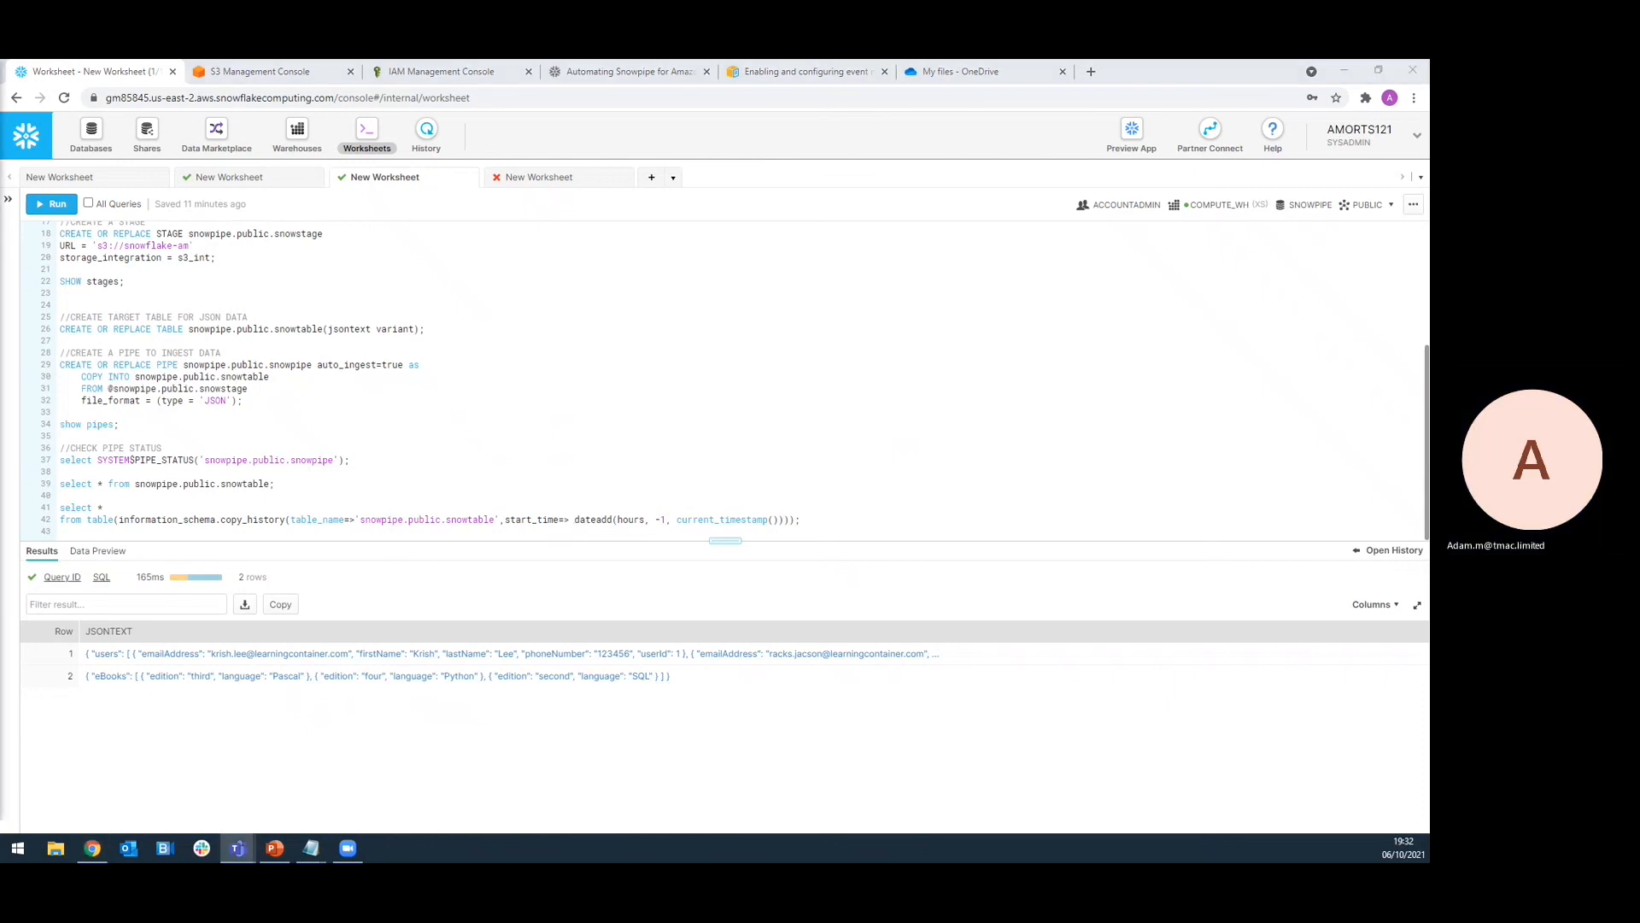